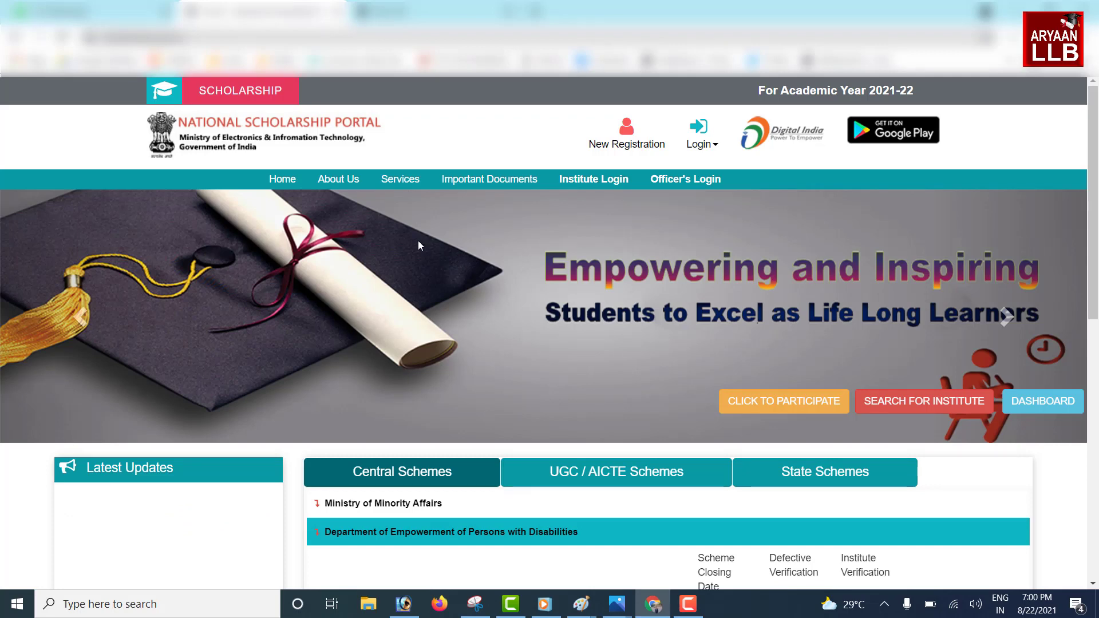
Reload the portal home page and review the Ministry of Minority Affairs scheme closing dates
{"action": "key", "text": "ctrl+l"}
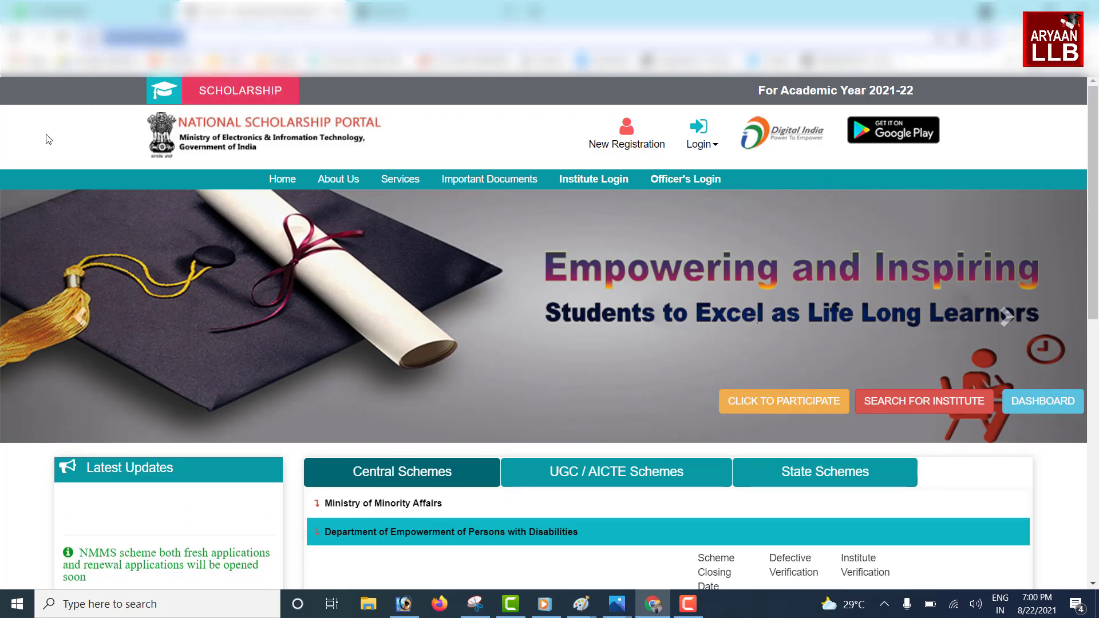
{"action": "left_click", "coordinate": [104, 102]}
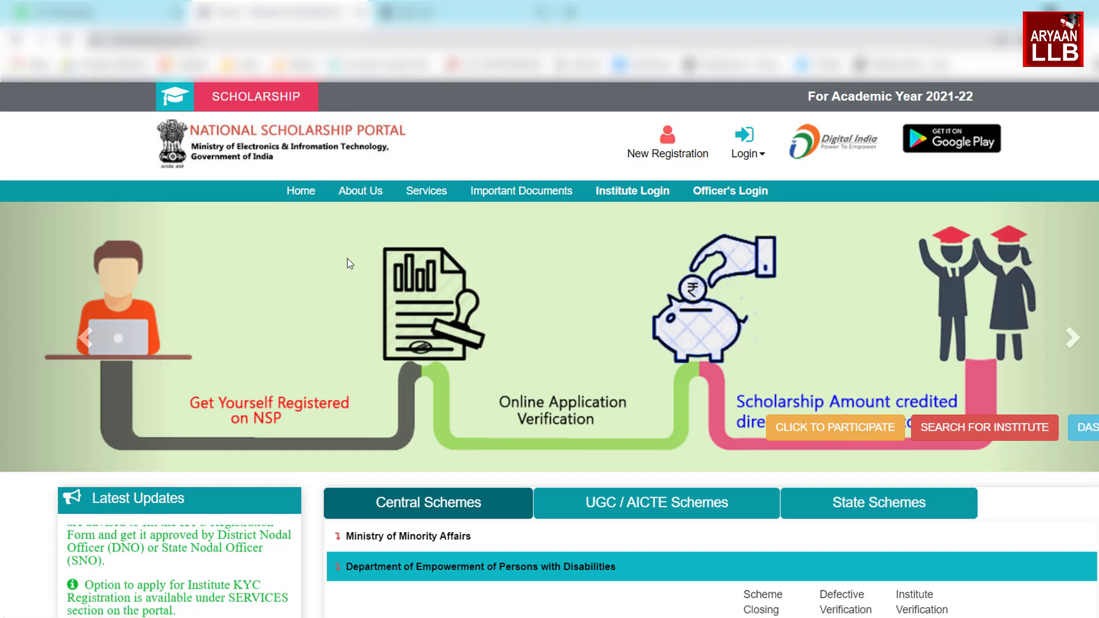
{"action": "left_click", "coordinate": [301, 193]}
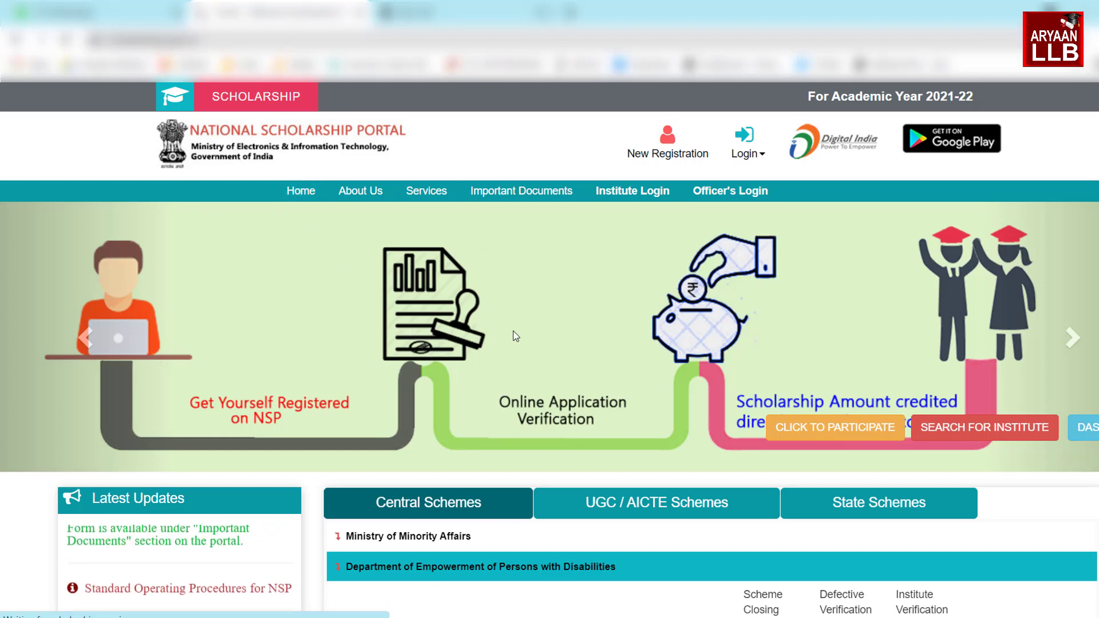
{"action": "scroll", "coordinate": [444, 281], "scroll_direction": "down", "scroll_amount": 2}
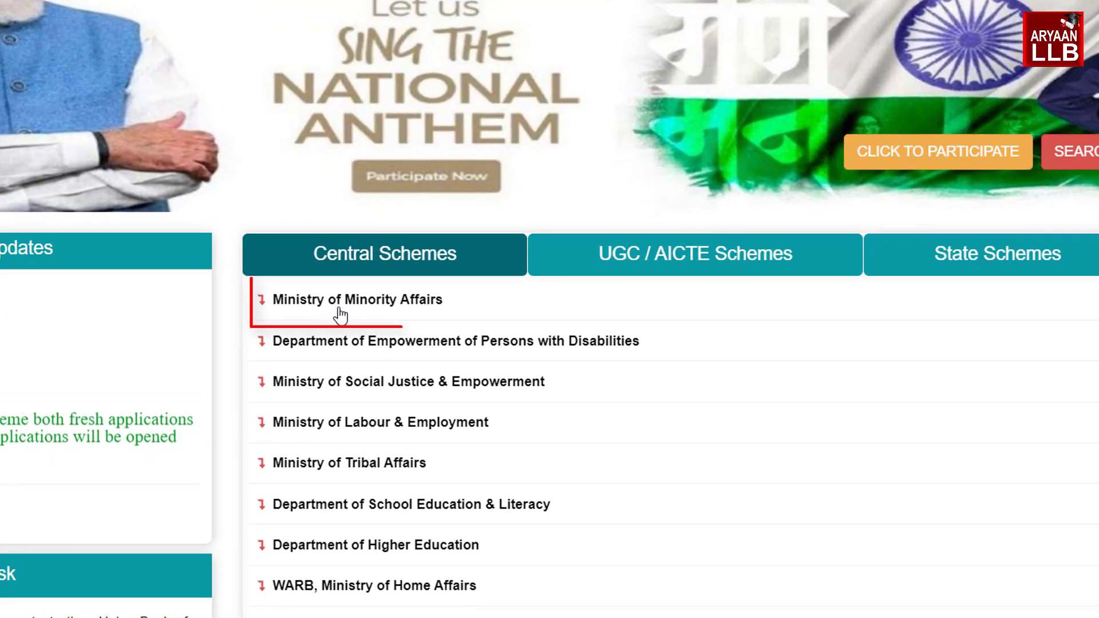
{"action": "left_click", "coordinate": [384, 309]}
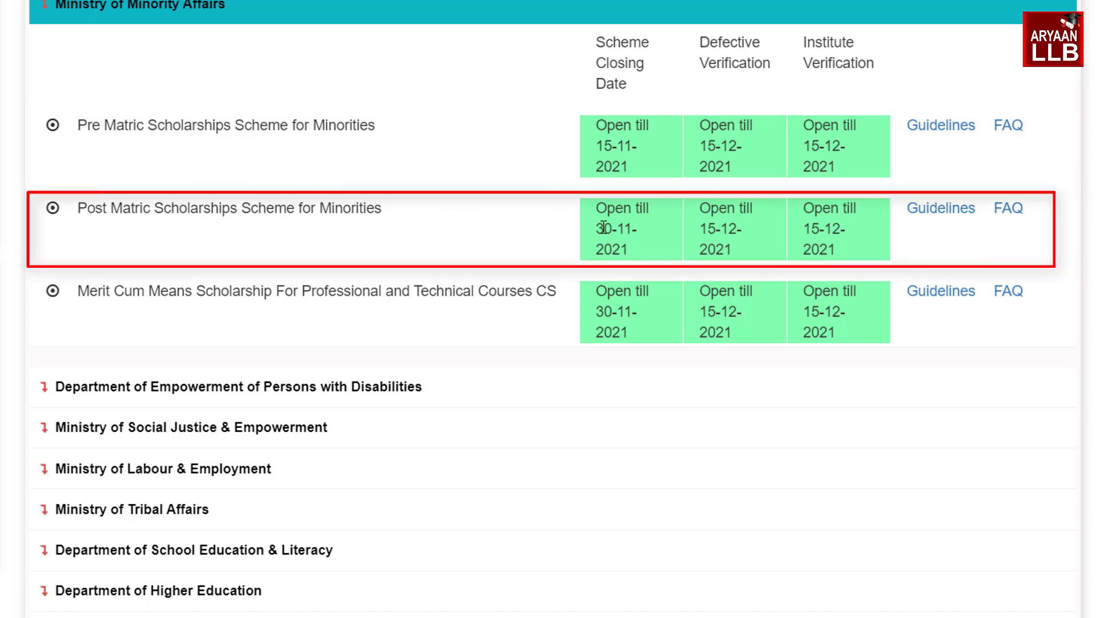
{"action": "left_click", "coordinate": [185, 283]}
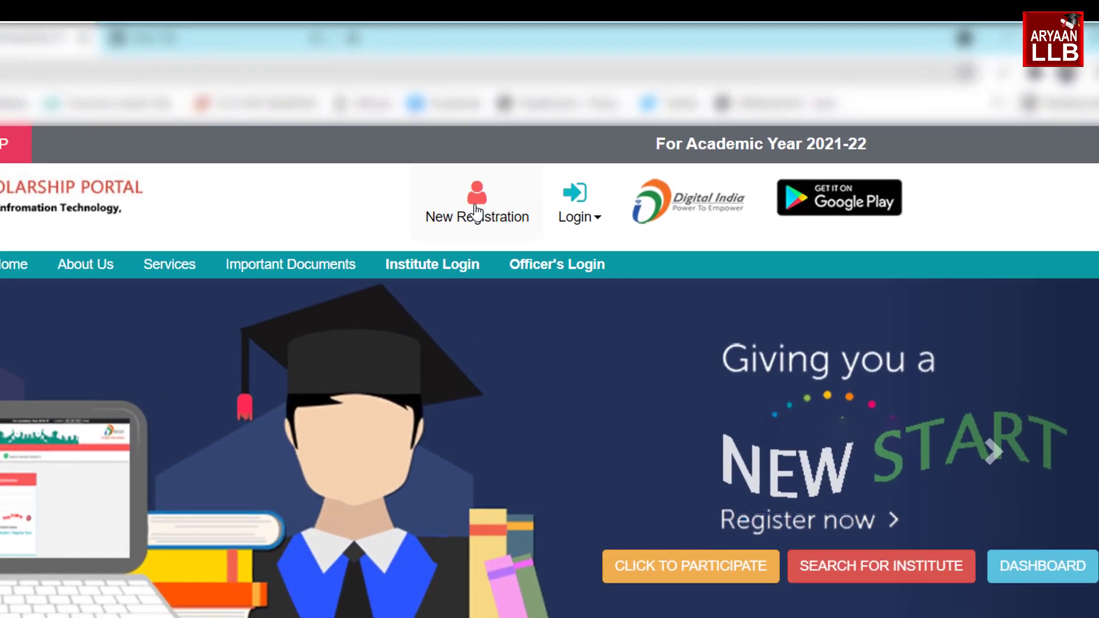
Start a New Registration, tick all three guideline undertakings, and continue to the fresh form
{"action": "left_click", "coordinate": [473, 225]}
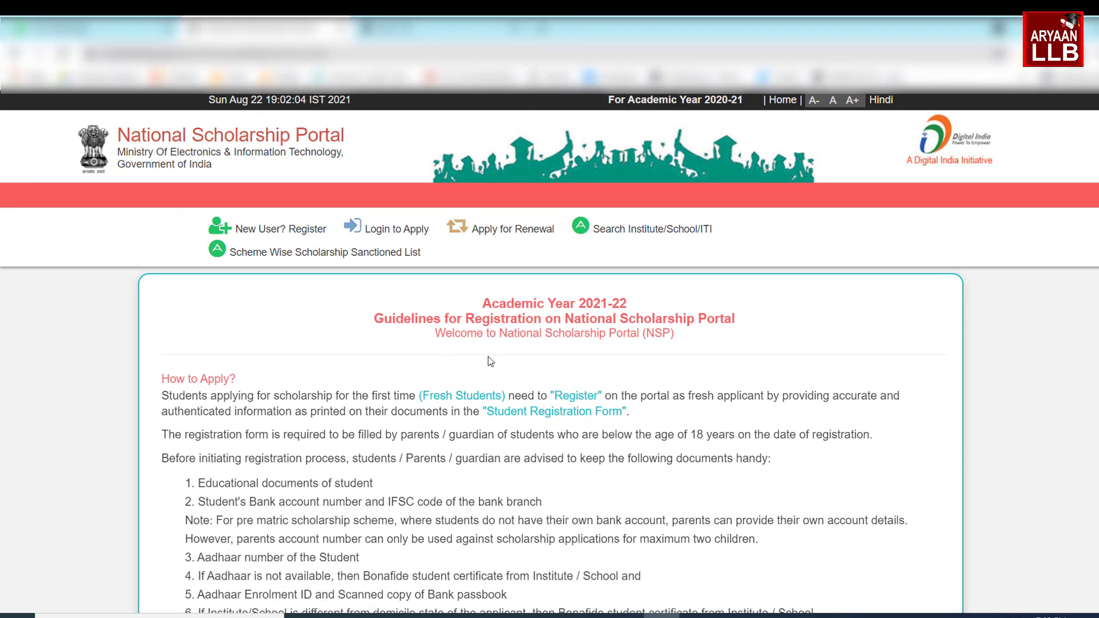
{"action": "scroll", "coordinate": [450, 416], "scroll_direction": "down", "scroll_amount": 3}
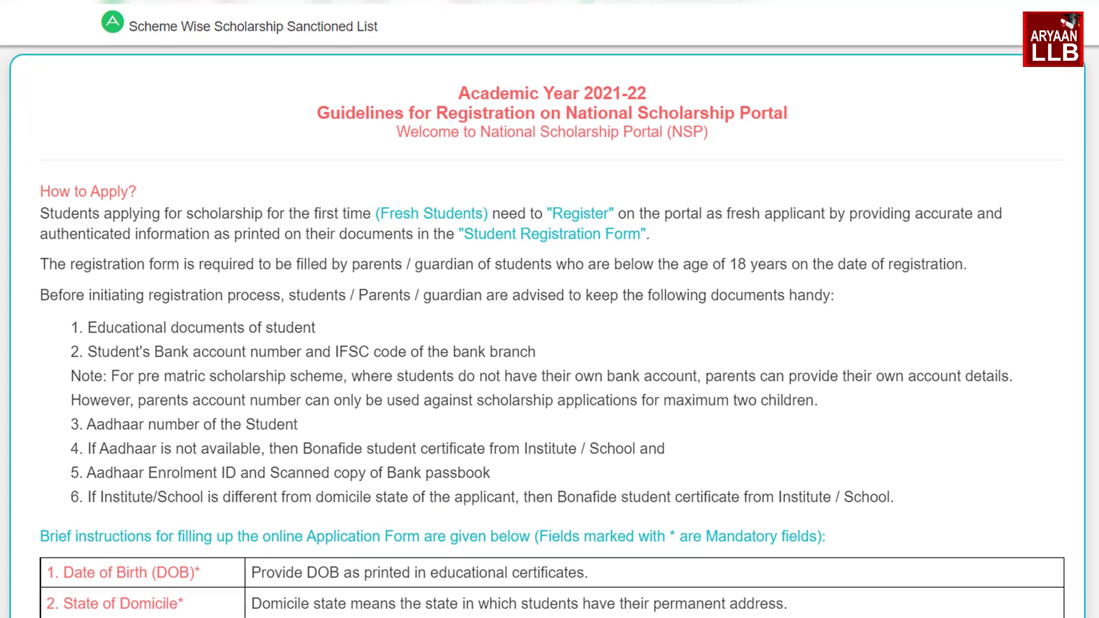
{"action": "scroll", "coordinate": [461, 277], "scroll_direction": "down", "scroll_amount": 15}
{"action": "scroll", "coordinate": [550, 309], "scroll_direction": "down", "scroll_amount": 3}
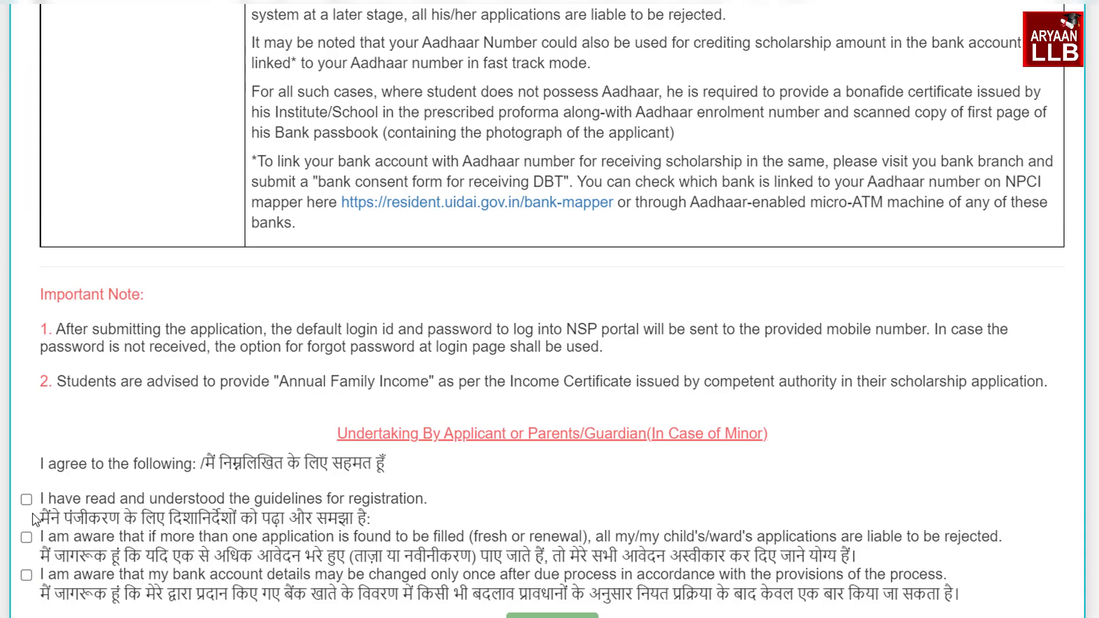
{"action": "left_click", "coordinate": [27, 500]}
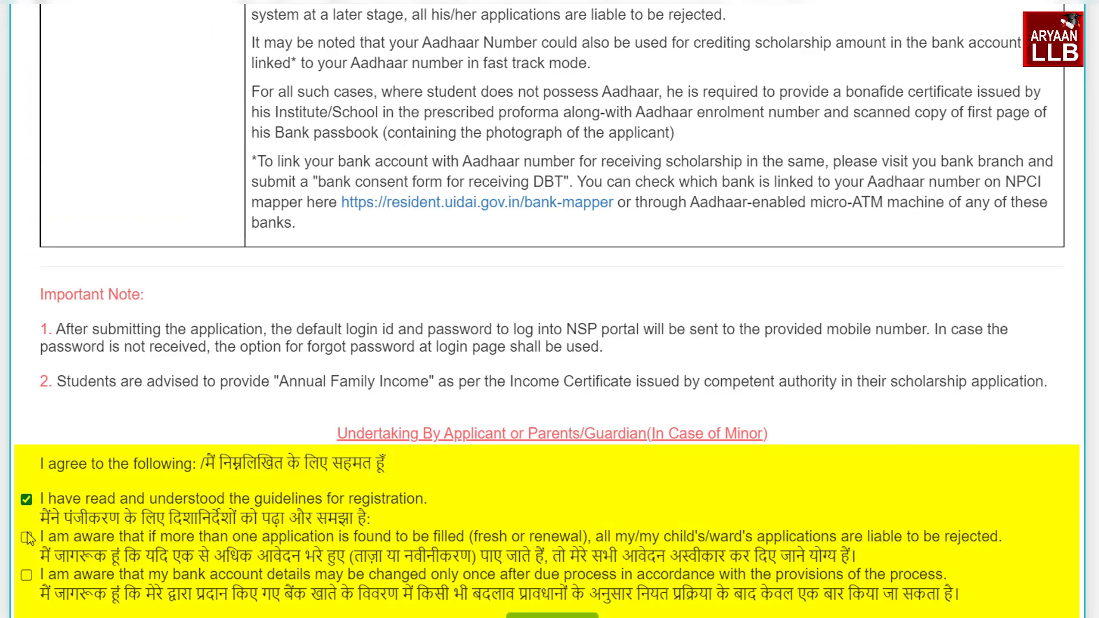
{"action": "left_click", "coordinate": [26, 538]}
{"action": "left_click", "coordinate": [26, 574]}
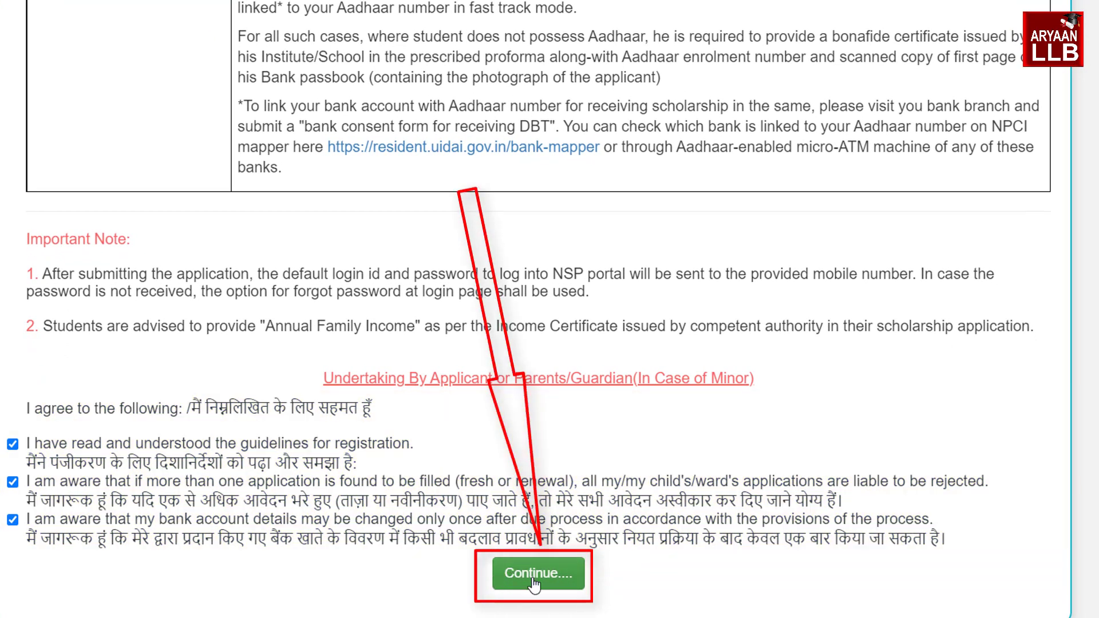
{"action": "left_click", "coordinate": [529, 580]}
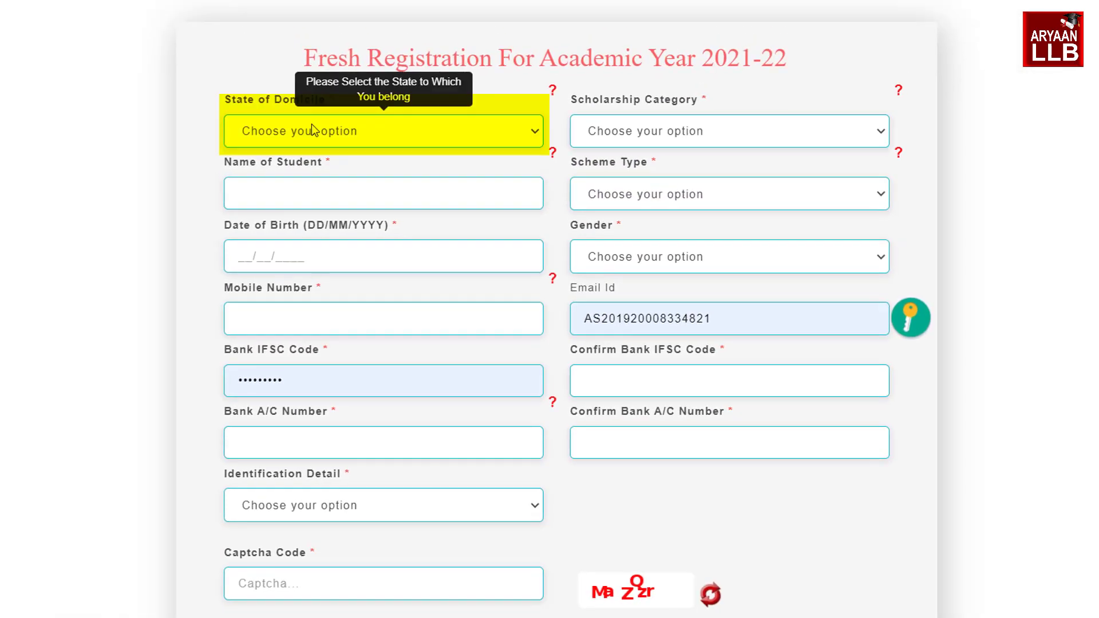
Choose ASSAM domicile and Post Matric/Top Class/MCM category, and fill in the student's name
{"action": "left_click", "coordinate": [311, 125]}
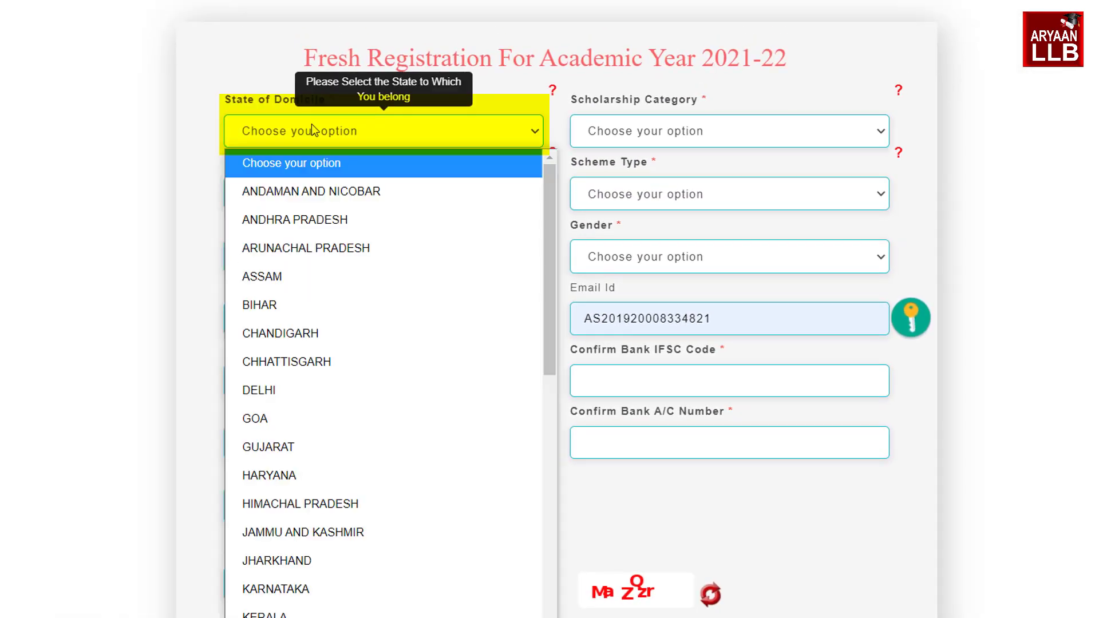
{"action": "left_click", "coordinate": [281, 276]}
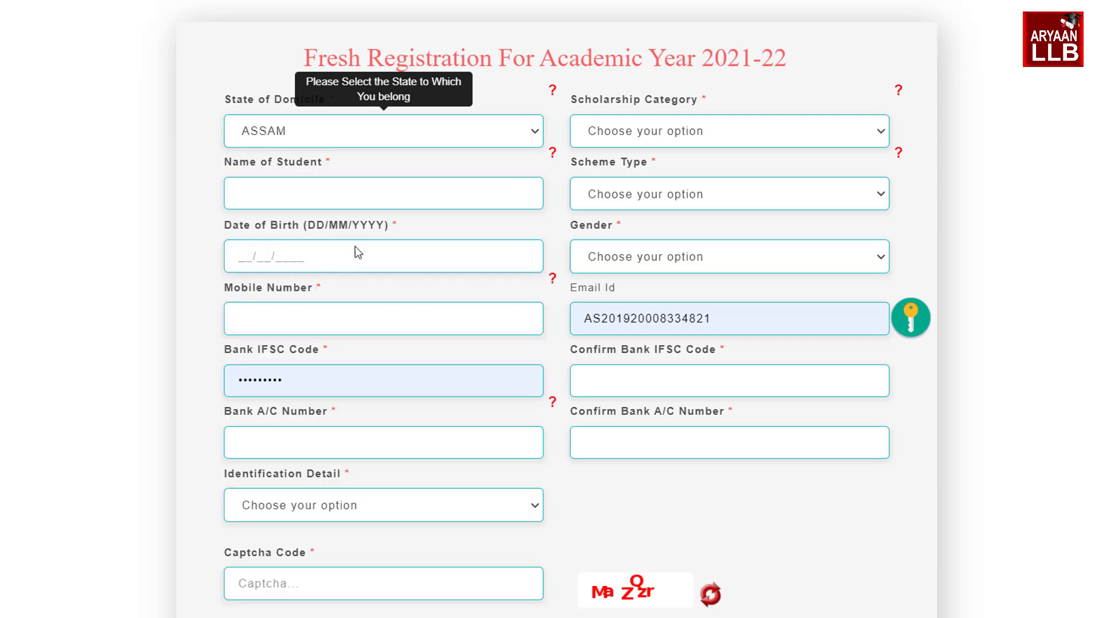
{"action": "left_click", "coordinate": [644, 133]}
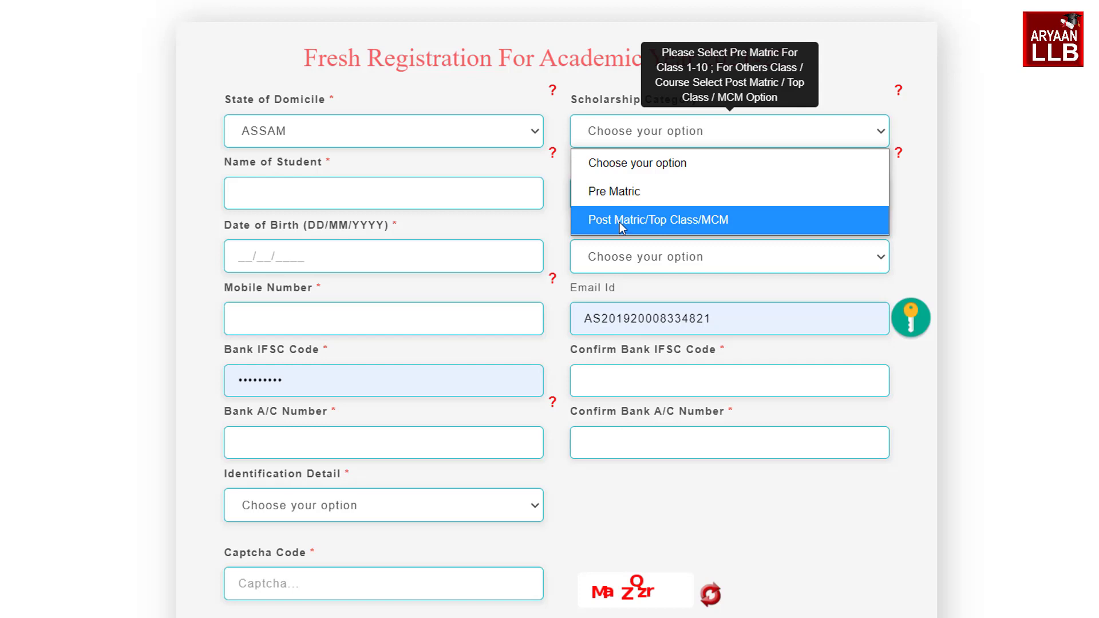
{"action": "left_click", "coordinate": [620, 222]}
{"action": "left_click", "coordinate": [332, 199]}
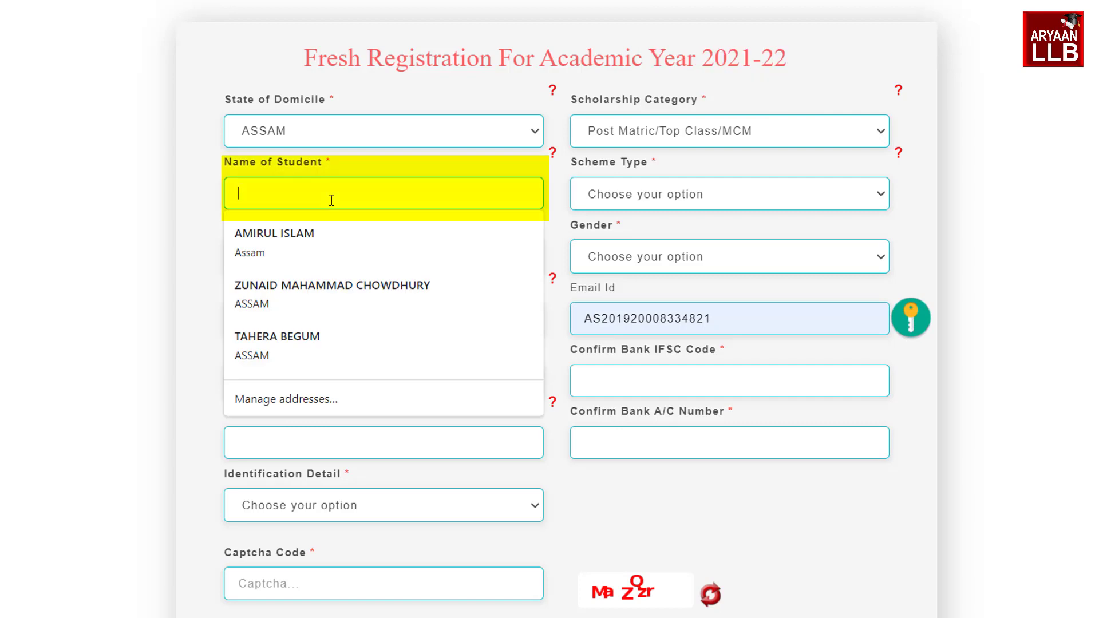
{"action": "left_click", "coordinate": [245, 201]}
{"action": "left_click", "coordinate": [245, 201]}
{"action": "left_click", "coordinate": [277, 337]}
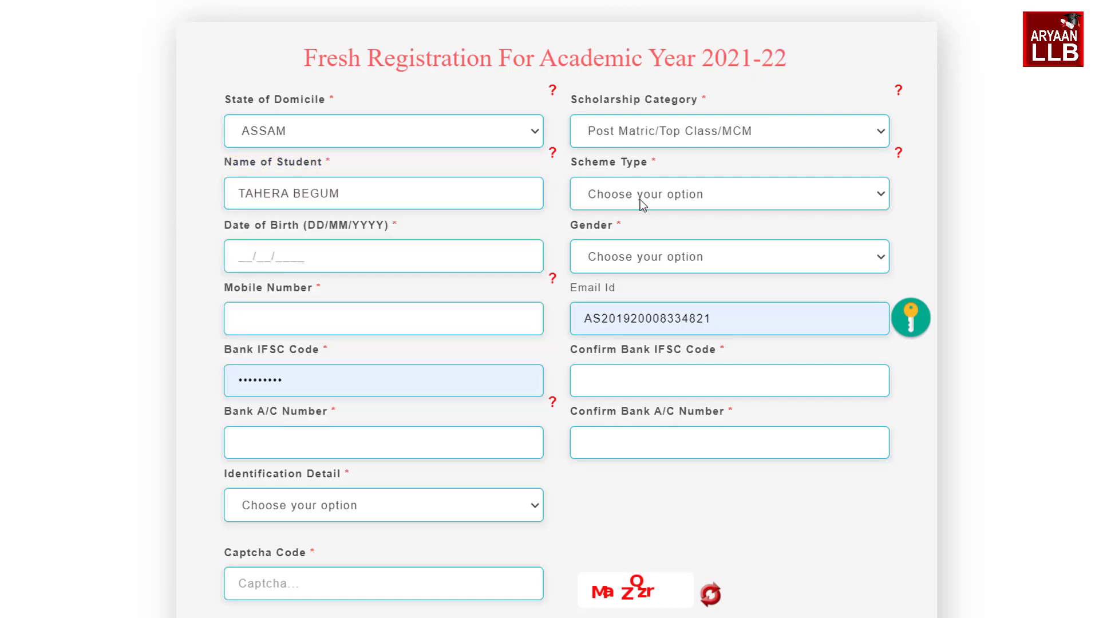
{"action": "left_click", "coordinate": [640, 199]}
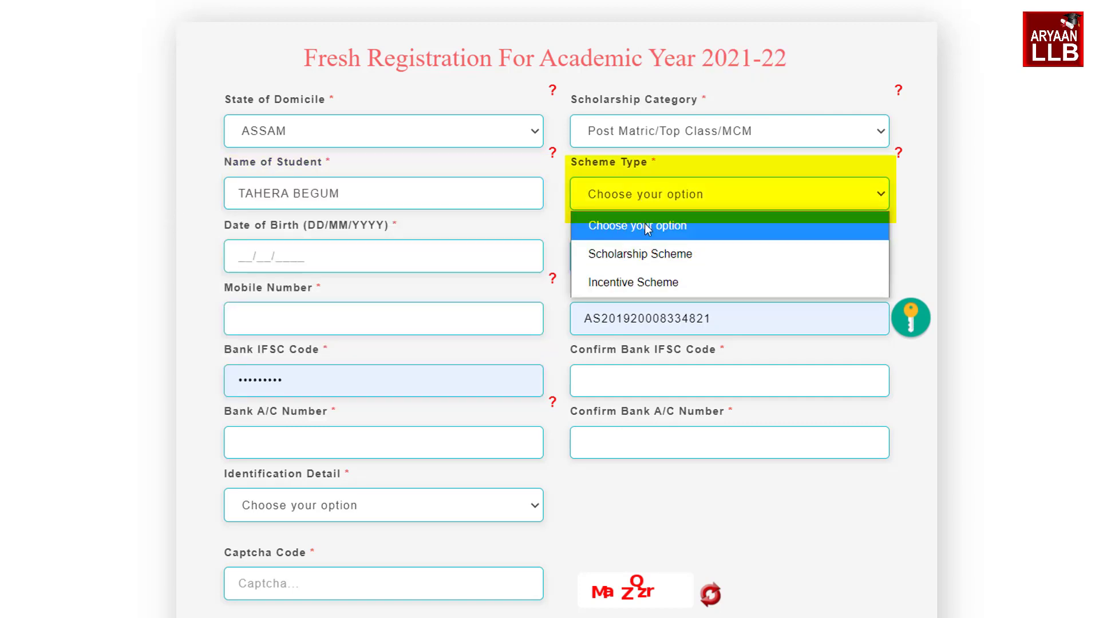
{"action": "left_click", "coordinate": [623, 254]}
{"action": "left_click", "coordinate": [235, 249]}
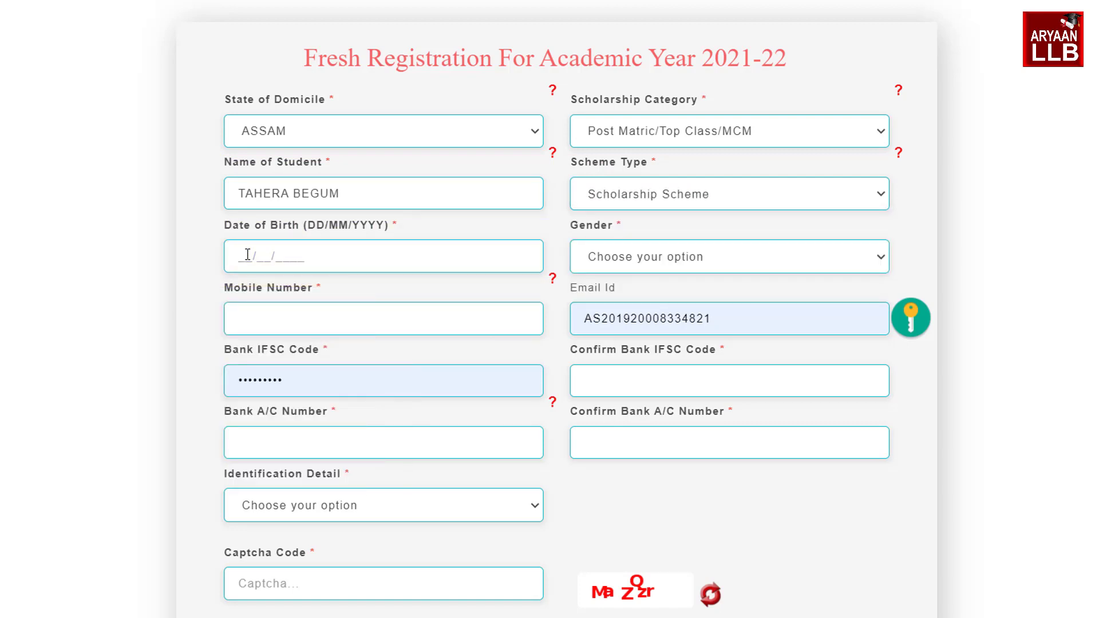
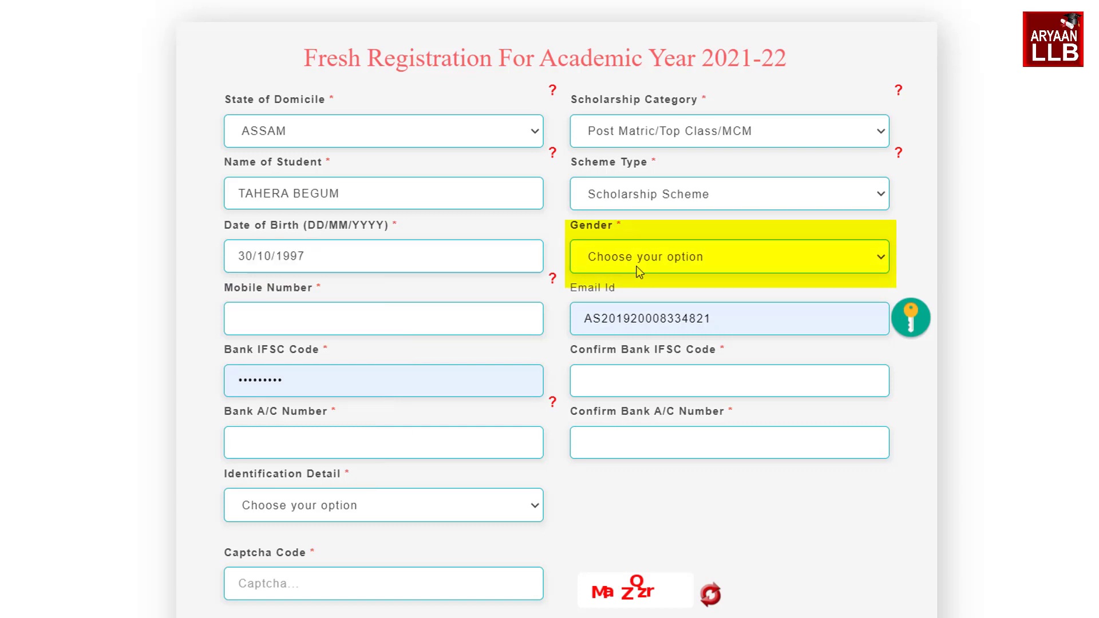
{"action": "left_click", "coordinate": [638, 264]}
{"action": "left_click", "coordinate": [634, 318]}
{"action": "left_click", "coordinate": [344, 320]}
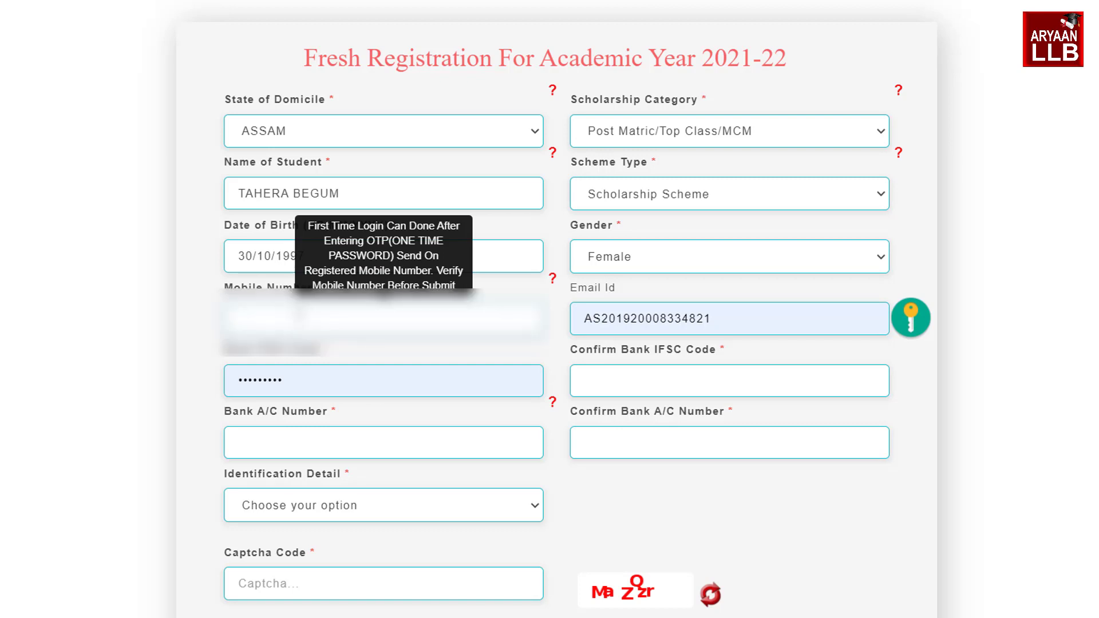
{"action": "scroll", "coordinate": [606, 218], "scroll_direction": "down", "scroll_amount": 2}
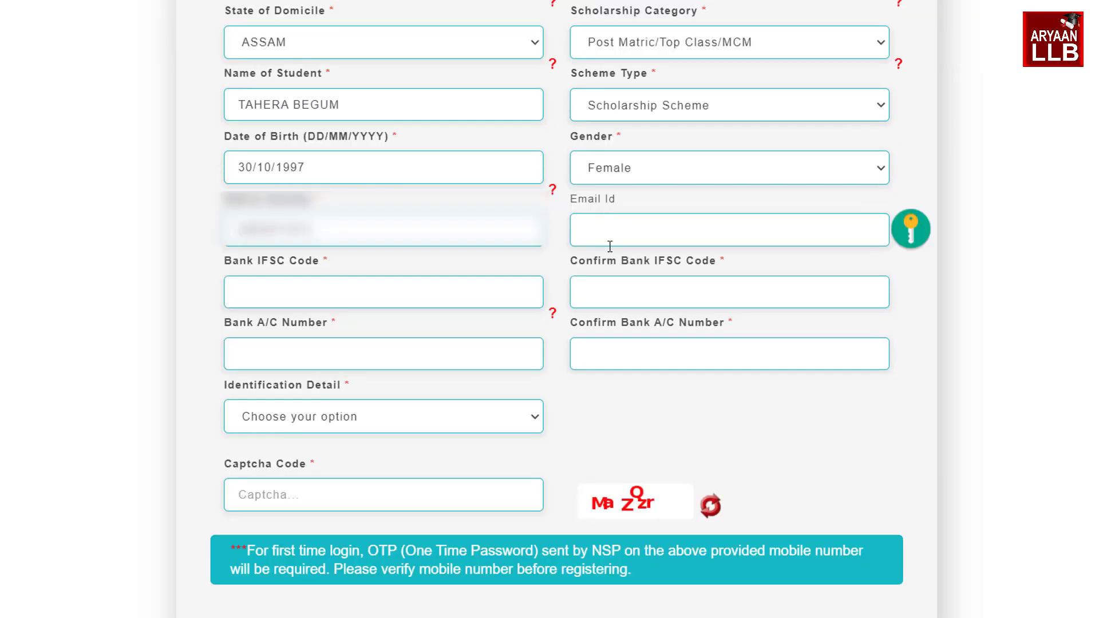
Fill in the e-mail ID and the bank IFSC code and account number
{"action": "left_click", "coordinate": [611, 227]}
{"action": "left_click", "coordinate": [613, 229]}
{"action": "left_click", "coordinate": [327, 302]}
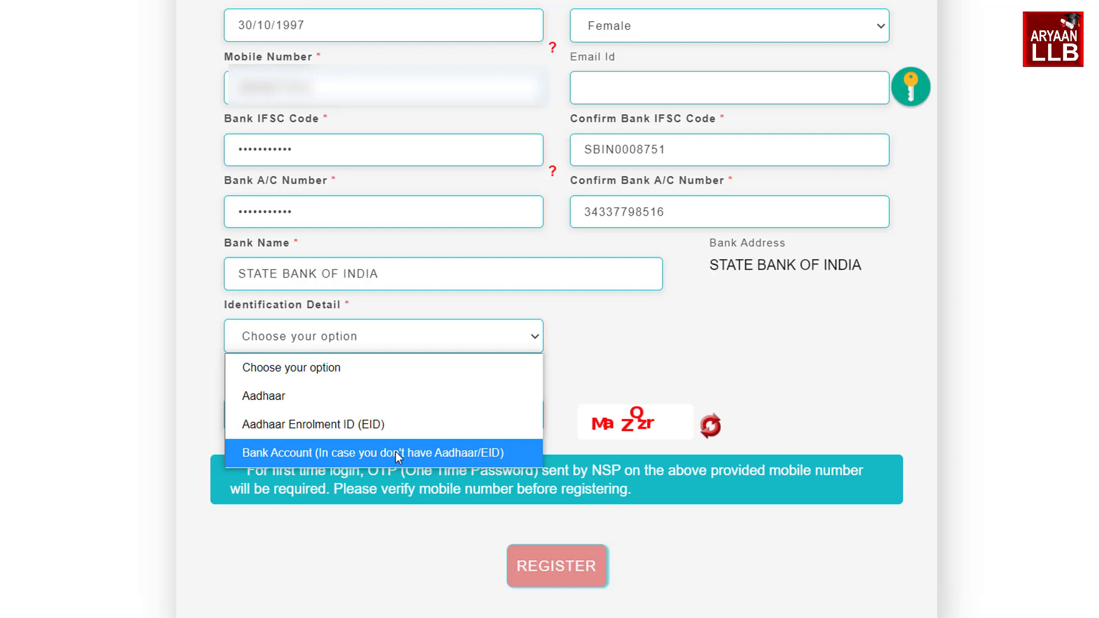
Choose Bank Account as identification, attach the passbook scan, and submit the registration
{"action": "left_click", "coordinate": [319, 396]}
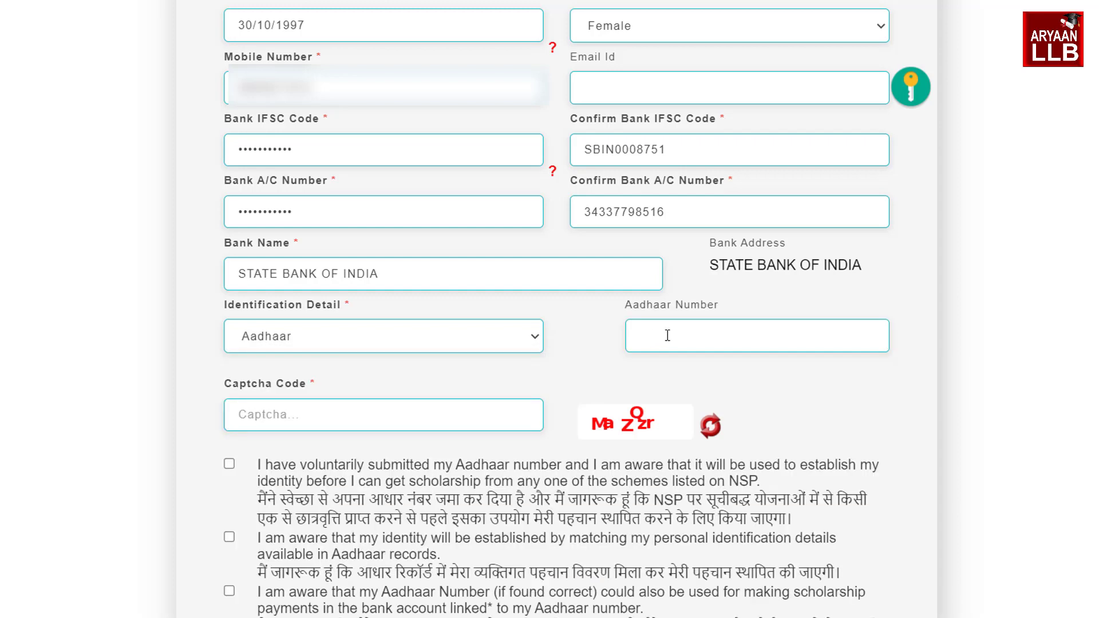
{"action": "left_click", "coordinate": [300, 347]}
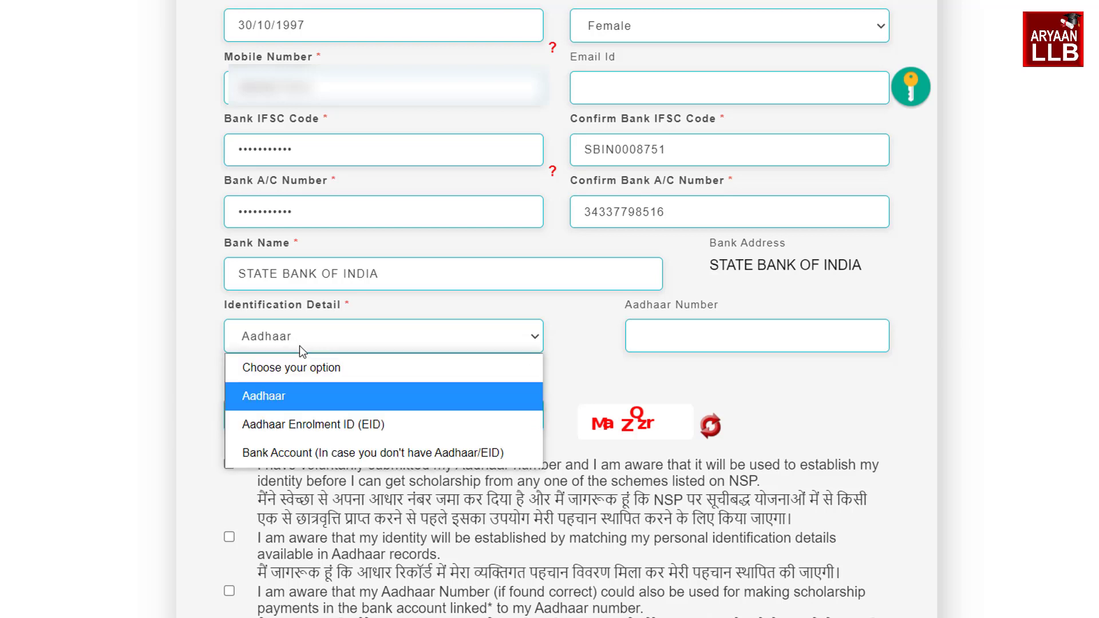
{"action": "left_click", "coordinate": [307, 453]}
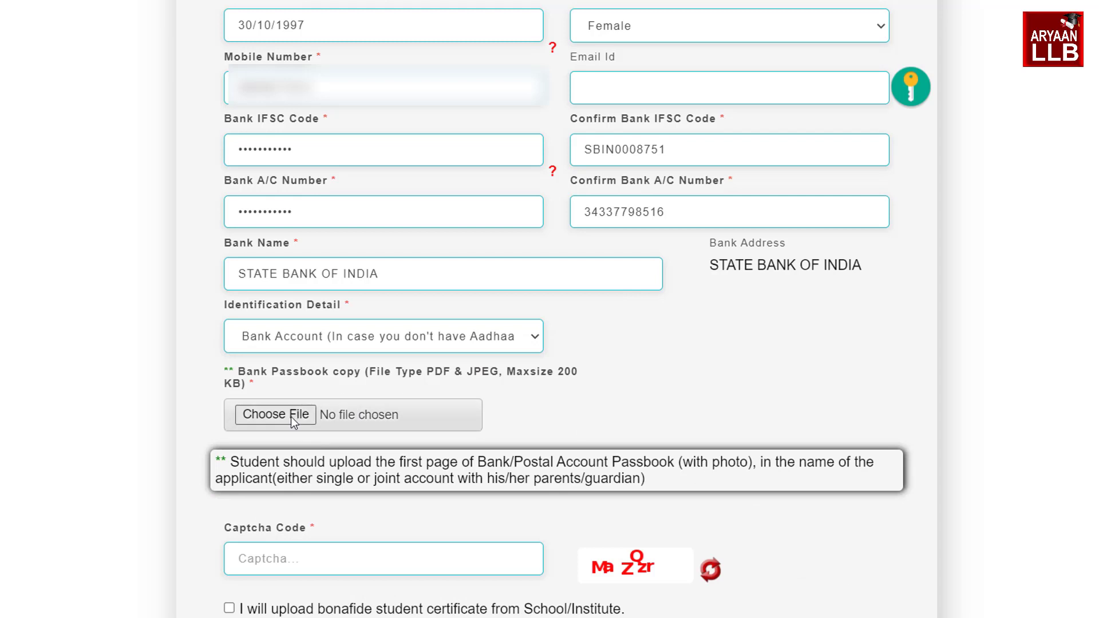
{"action": "scroll", "coordinate": [294, 415], "scroll_direction": "down", "scroll_amount": 3}
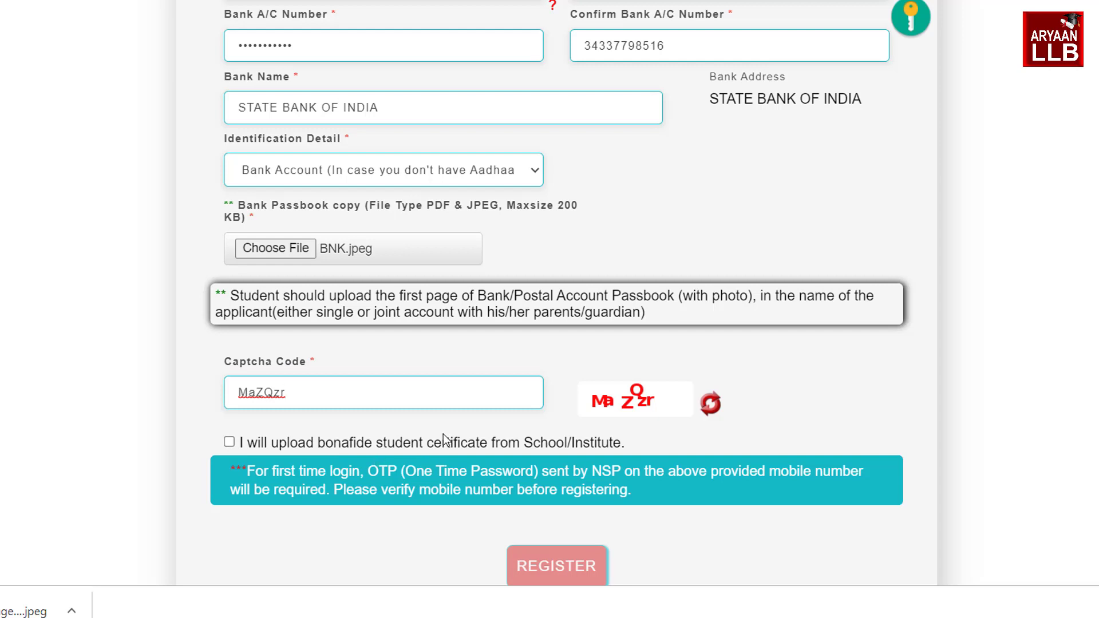
{"action": "left_click", "coordinate": [229, 444]}
{"action": "left_click", "coordinate": [558, 567]}
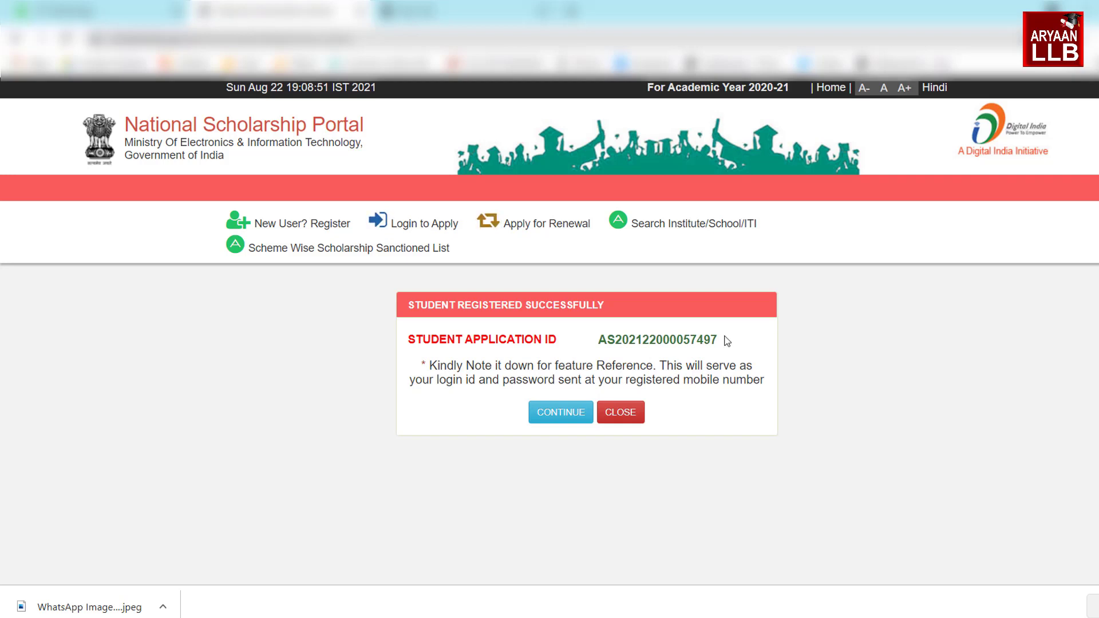
Copy the newly issued application ID and paste it into the login's Application Id field
{"action": "left_click_drag", "start_coordinate": [599, 340], "coordinate": [717, 354]}
{"action": "key", "text": "ctrl+c"}
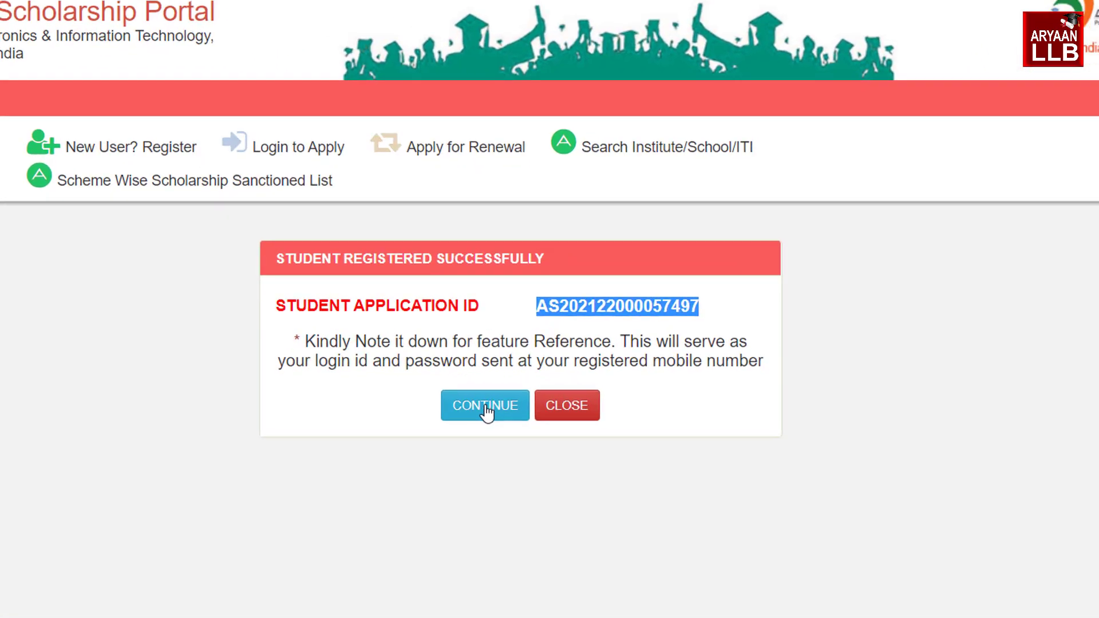
{"action": "left_click", "coordinate": [562, 412]}
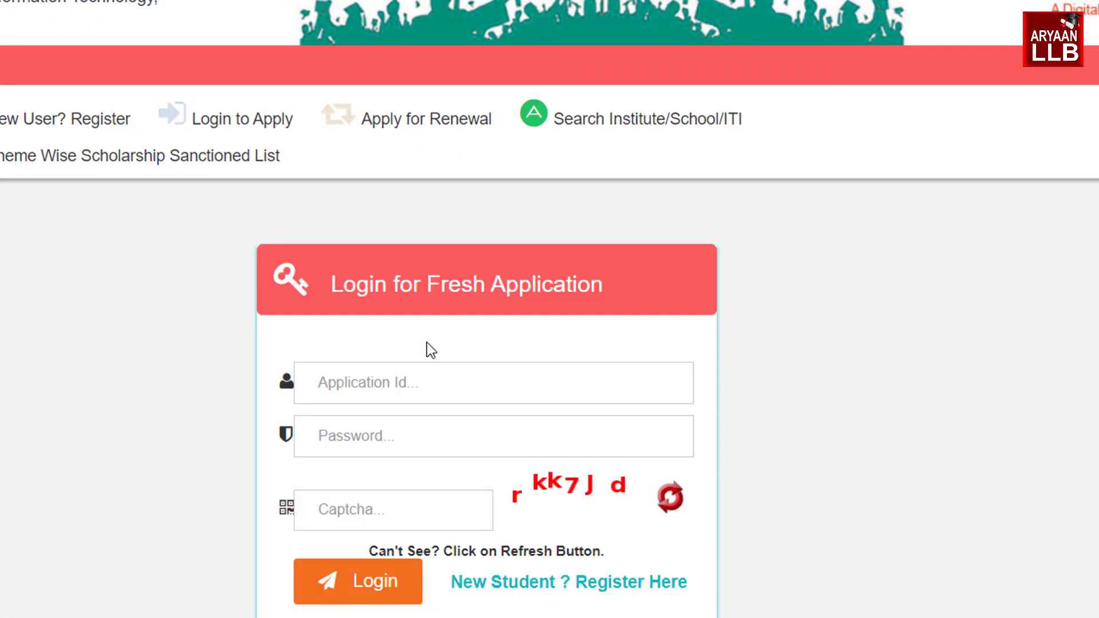
{"action": "double_click", "coordinate": [304, 376]}
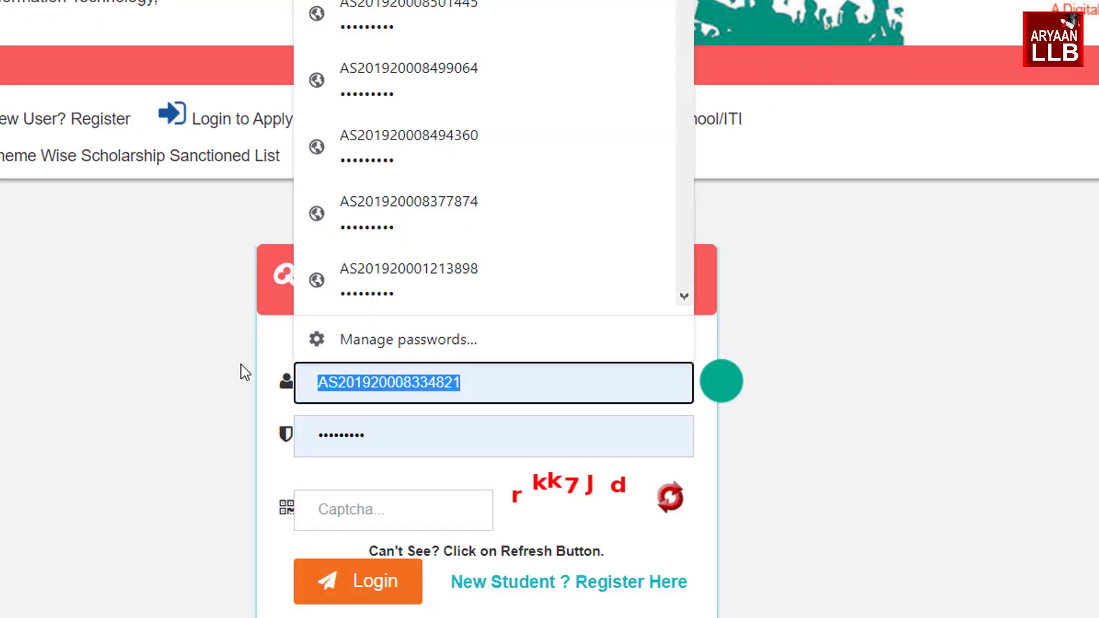
{"action": "key", "text": "ctrl+v"}
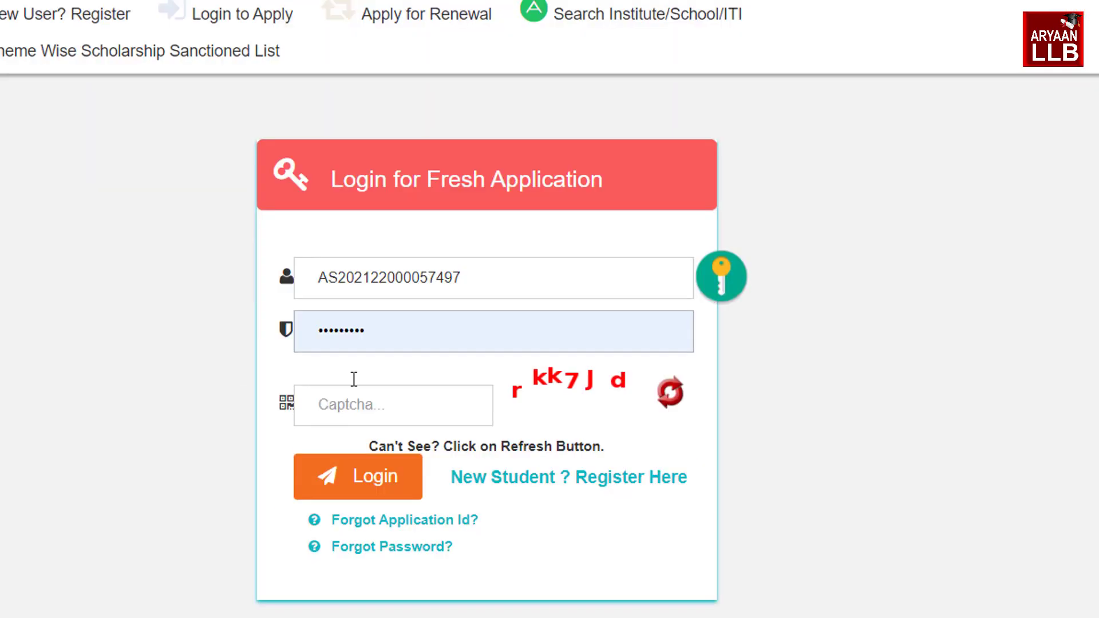
Re-enter the account password, fill in the captcha, and log in
{"action": "double_click", "coordinate": [404, 332]}
{"action": "key", "text": "BackSpace"}
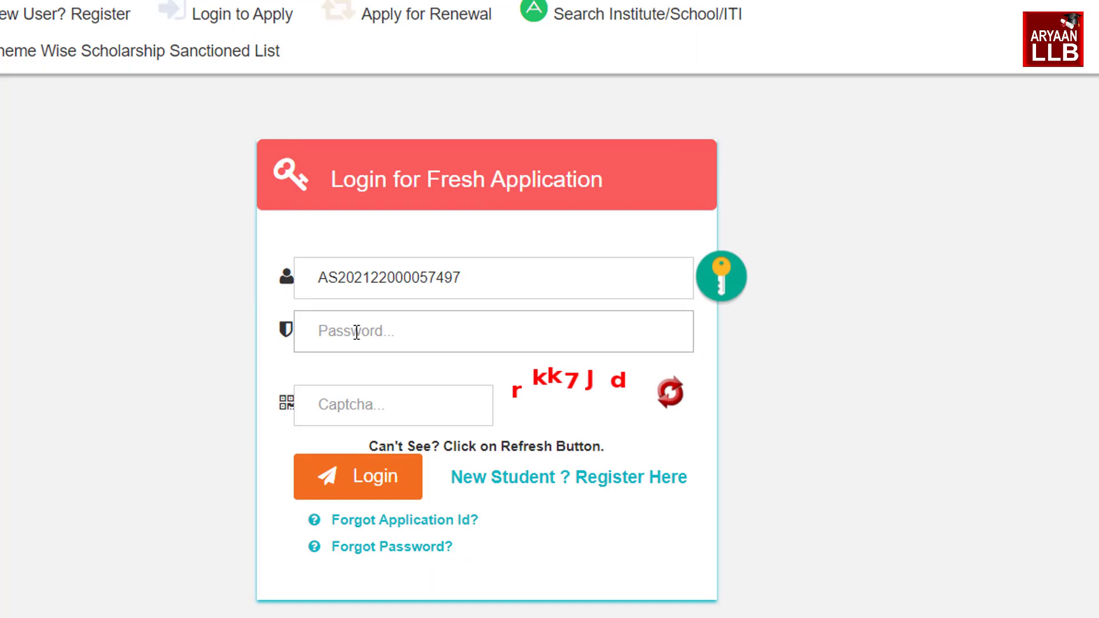
{"action": "left_click", "coordinate": [356, 332]}
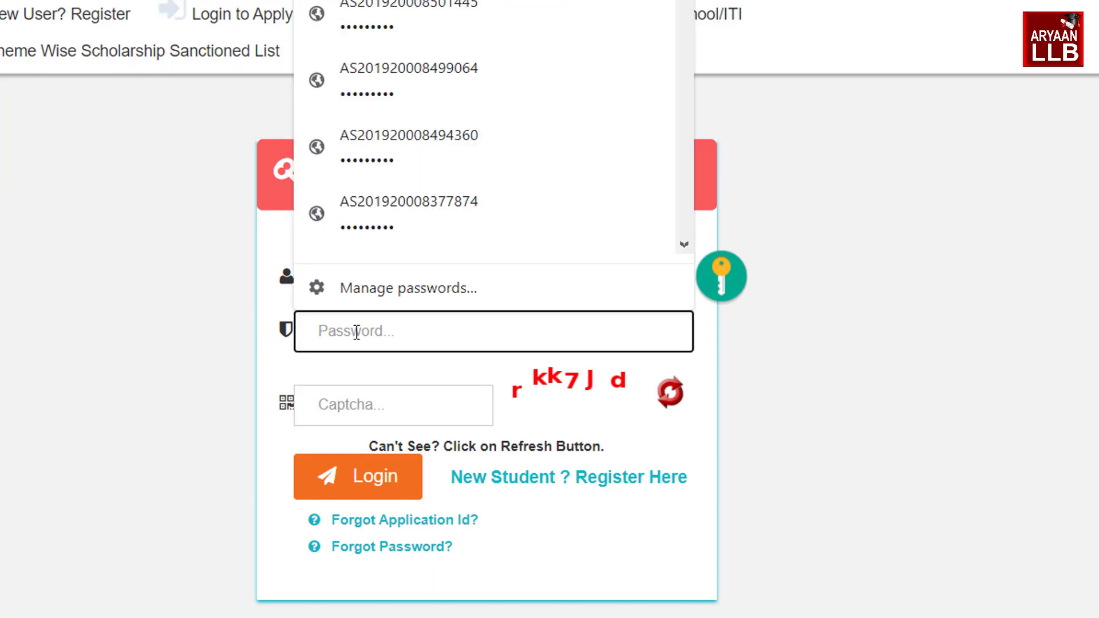
{"action": "key", "text": "ctrl+v"}
{"action": "key", "text": "Tab"}
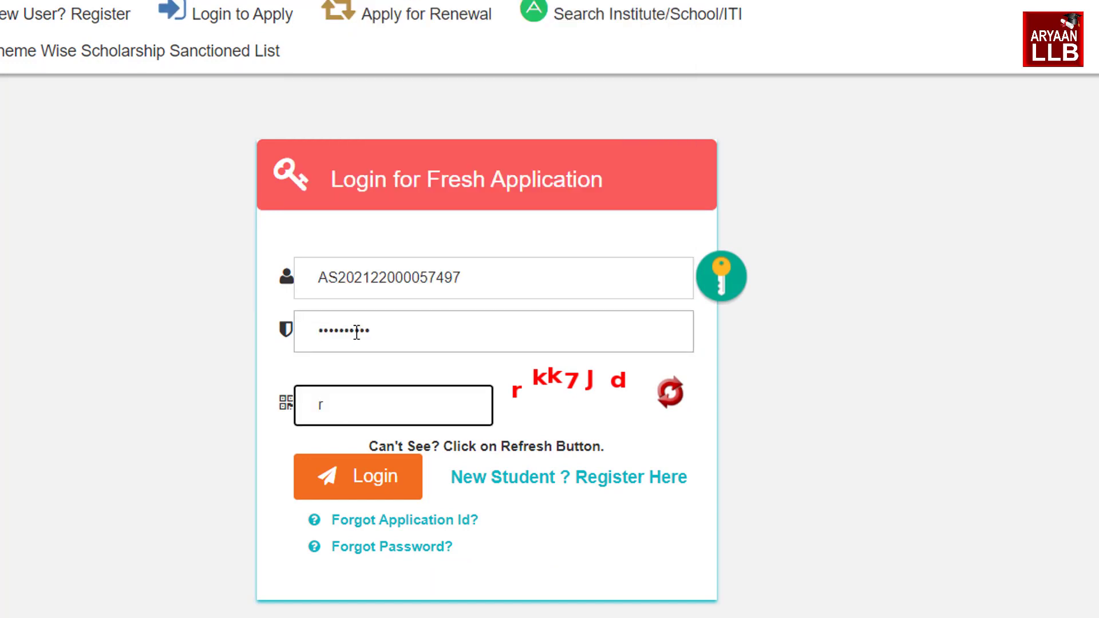
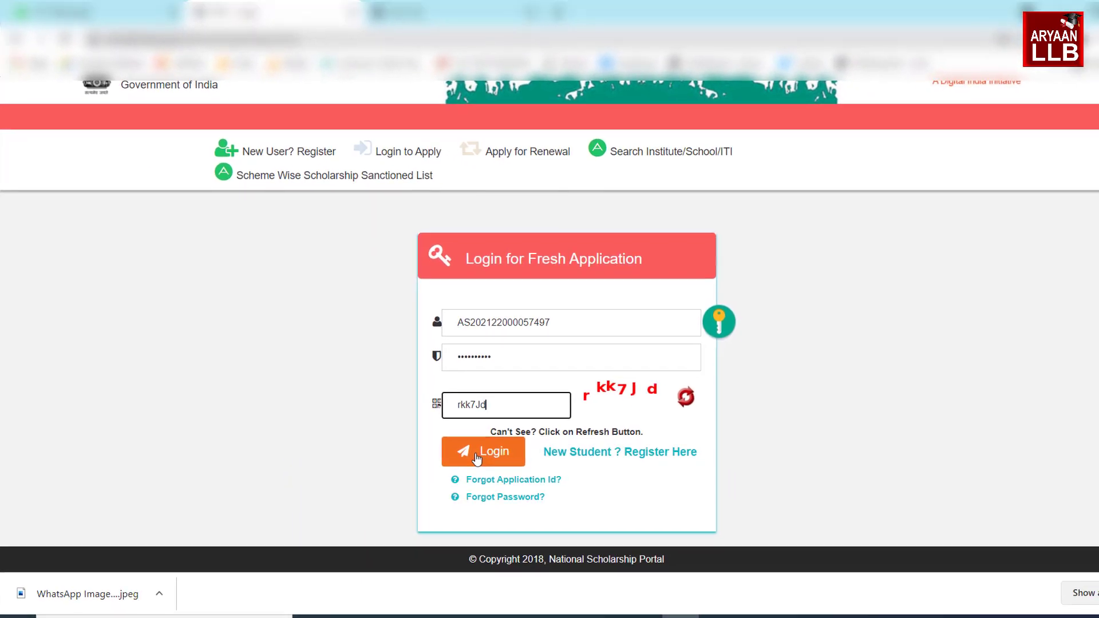
{"action": "left_click", "coordinate": [345, 487]}
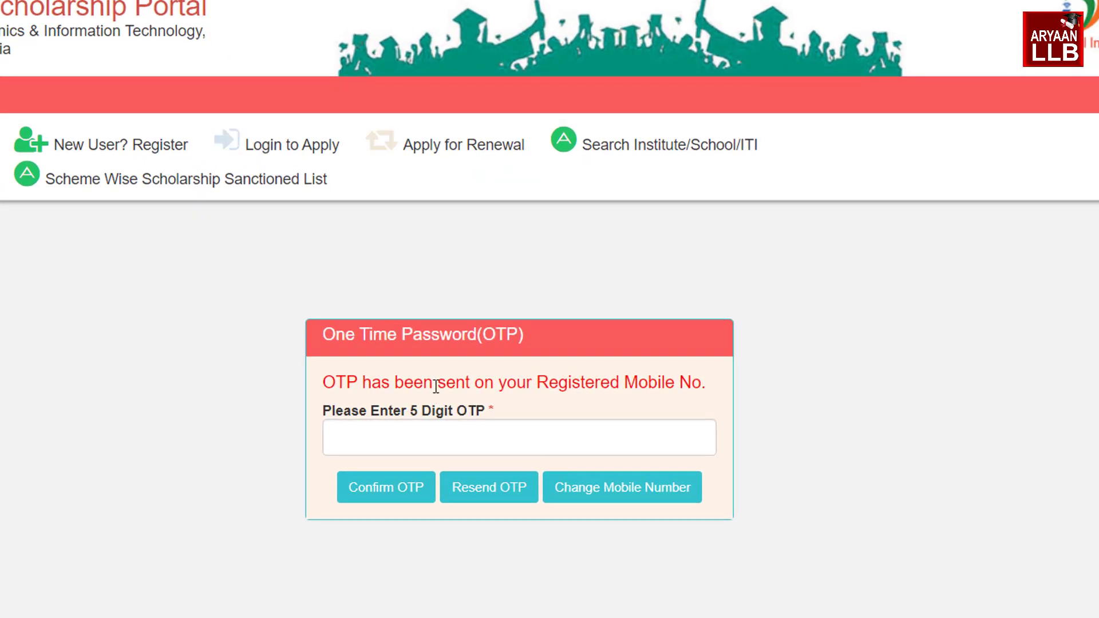
Confirm the received OTP, then enter and confirm a new strong account password
{"action": "left_click", "coordinate": [430, 439]}
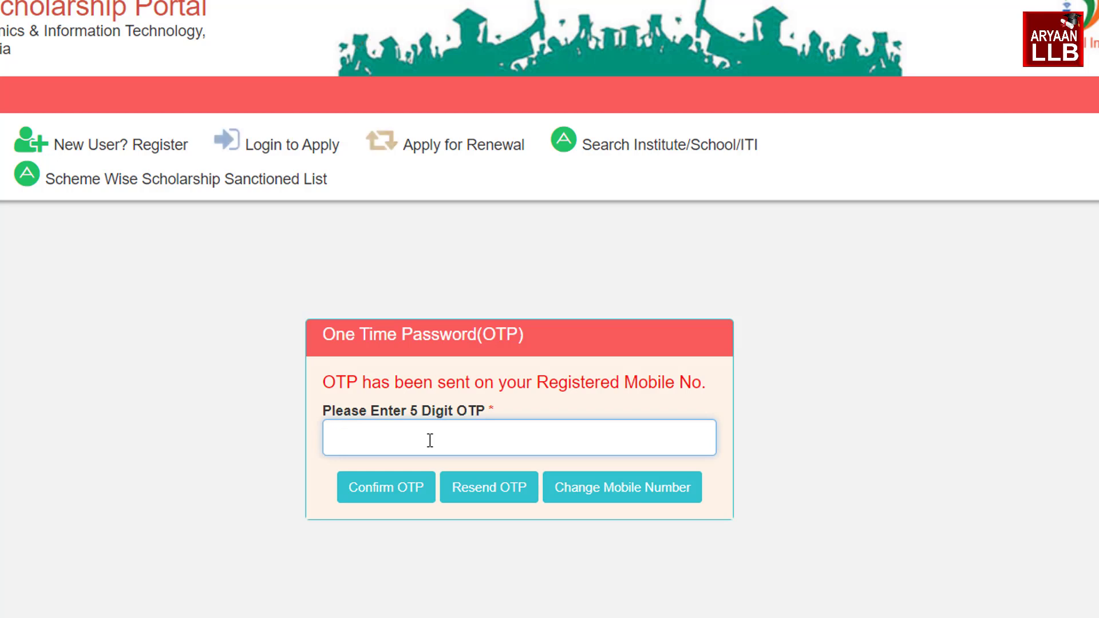
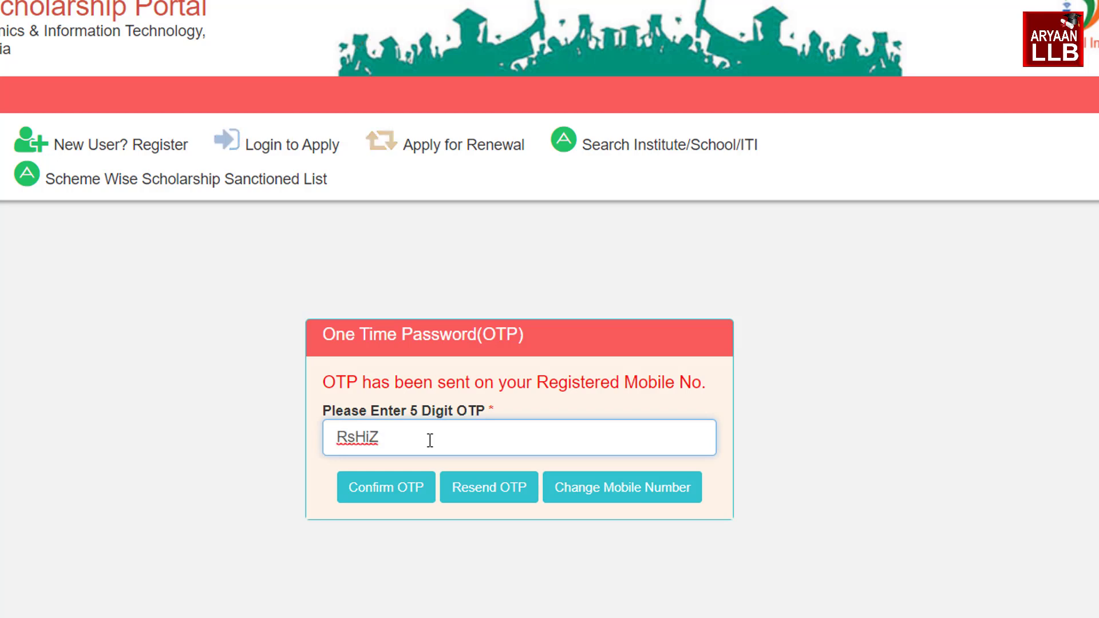
{"action": "left_click", "coordinate": [389, 496]}
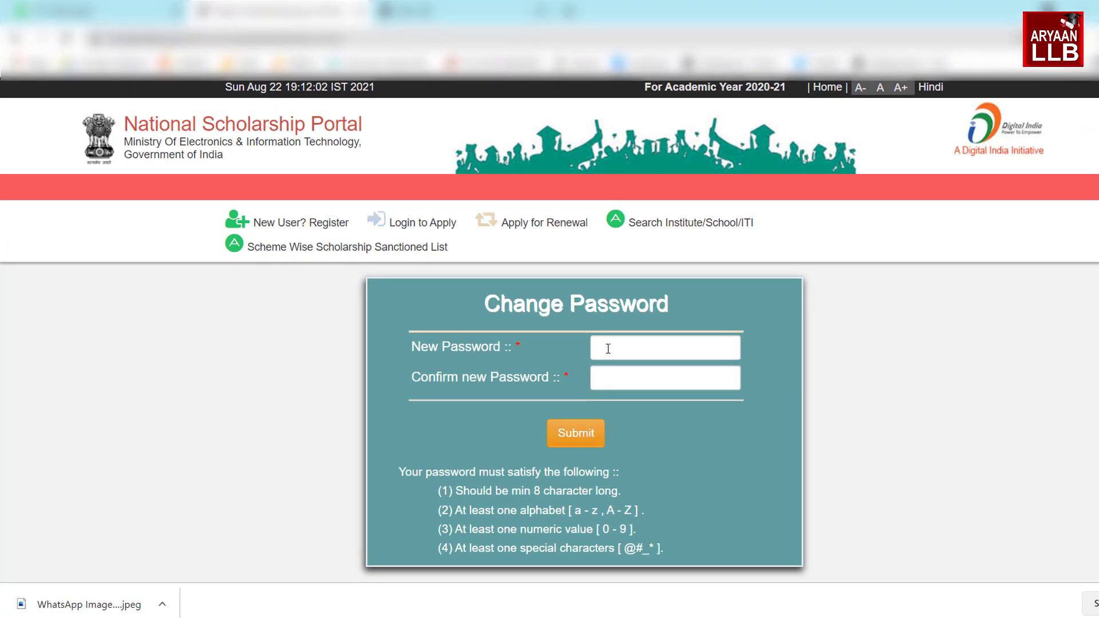
{"action": "left_click", "coordinate": [608, 349]}
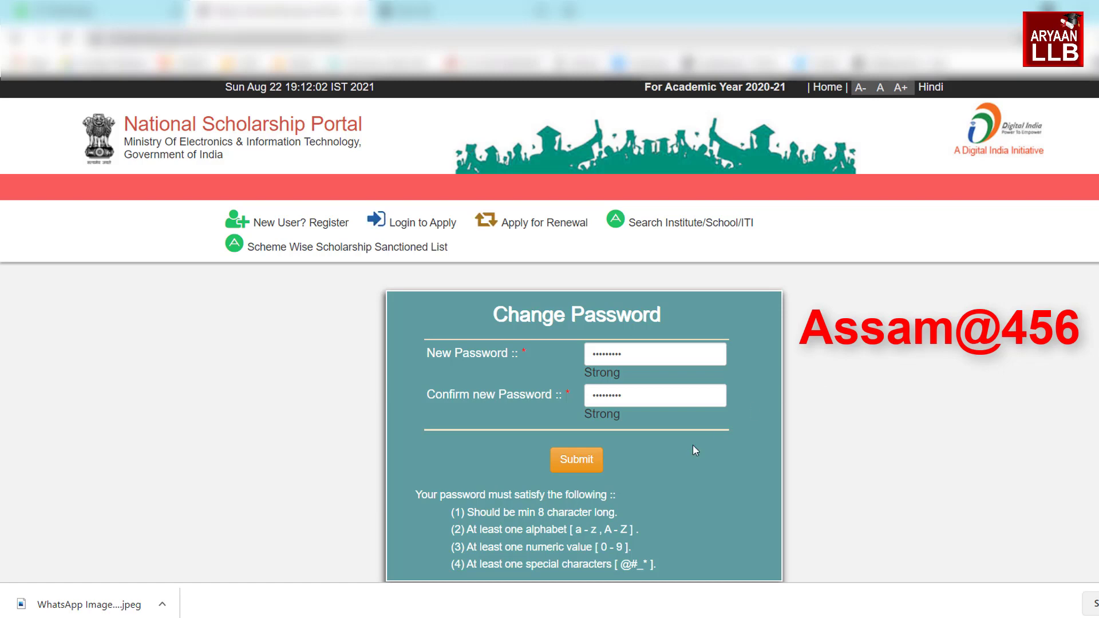
{"action": "left_click", "coordinate": [580, 474]}
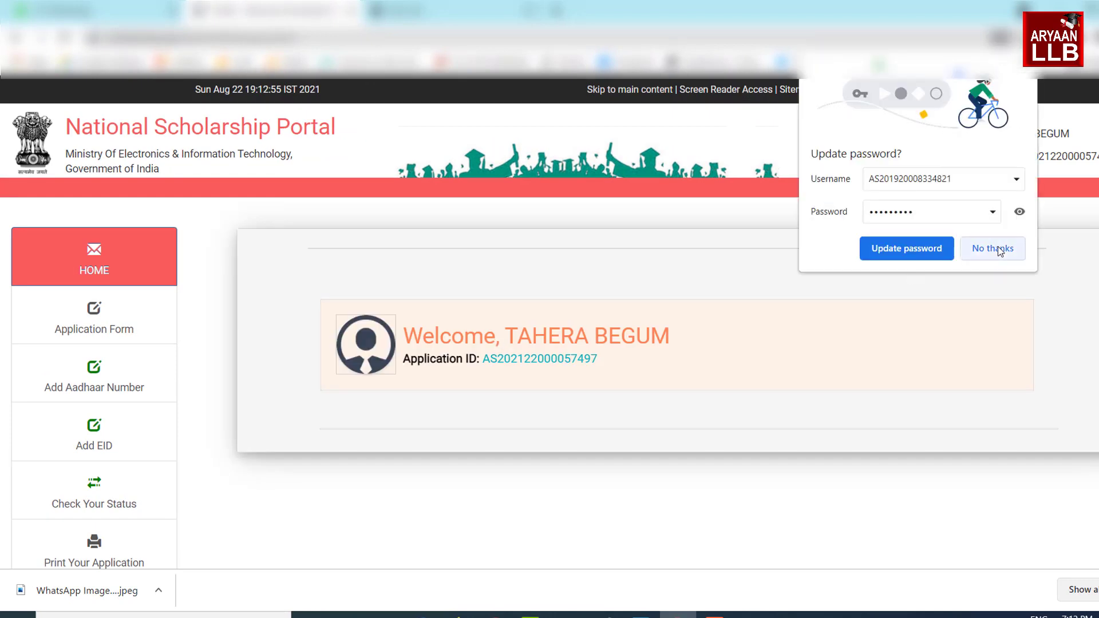
Decline Chrome's password update and go to Application Form in the sidebar
{"action": "left_click", "coordinate": [991, 246]}
{"action": "scroll", "coordinate": [385, 348], "scroll_direction": "down", "scroll_amount": 5}
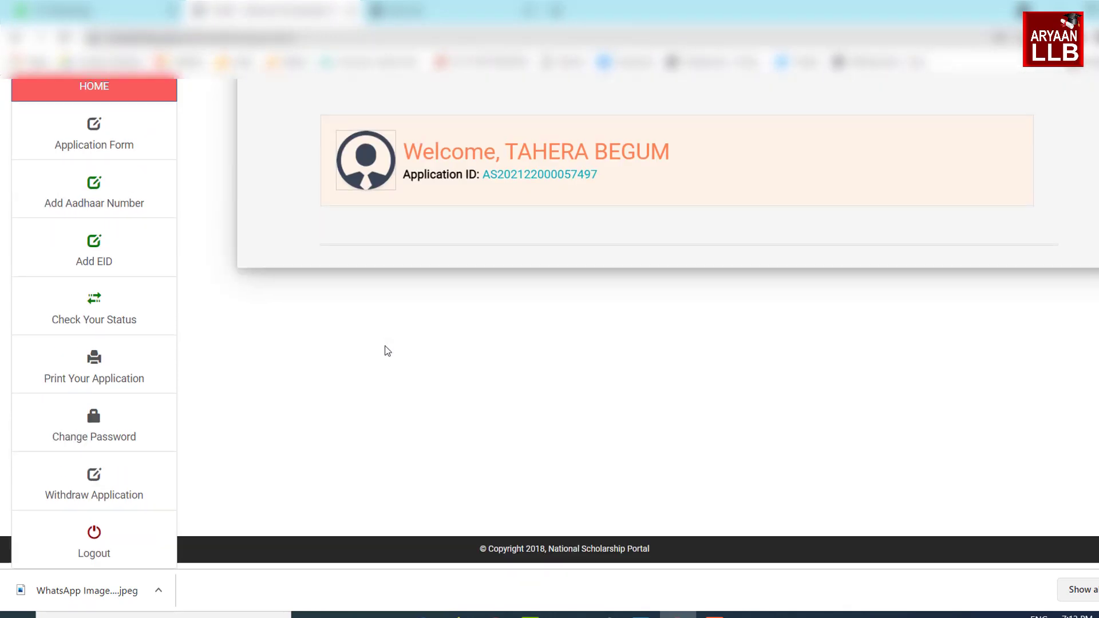
{"action": "scroll", "coordinate": [385, 347], "scroll_direction": "up", "scroll_amount": 4}
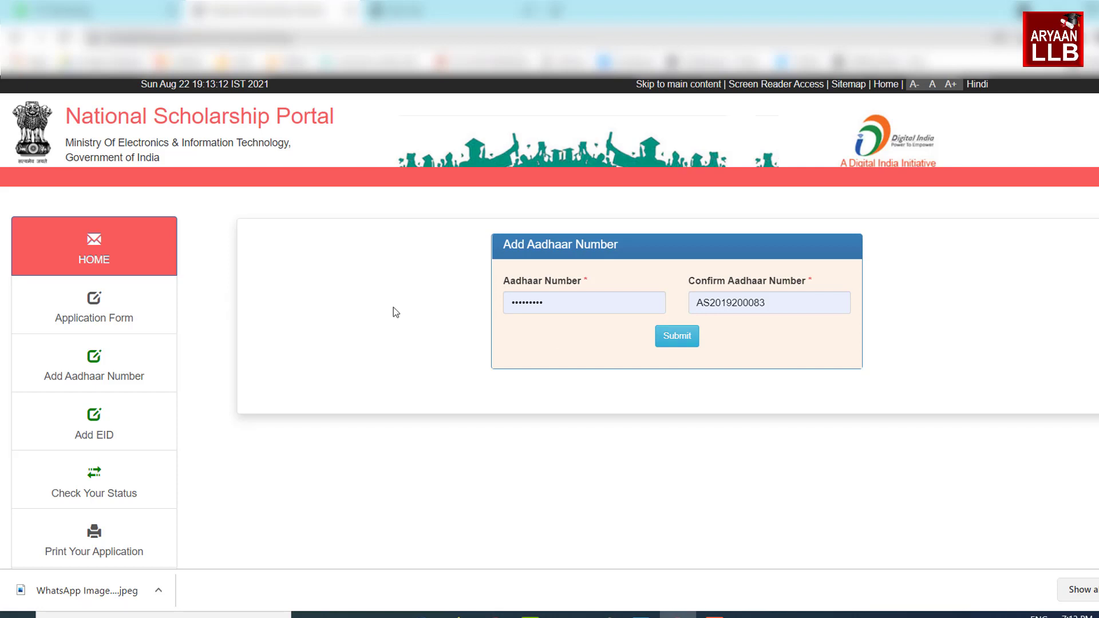
{"action": "scroll", "coordinate": [393, 309], "scroll_direction": "down", "scroll_amount": 1}
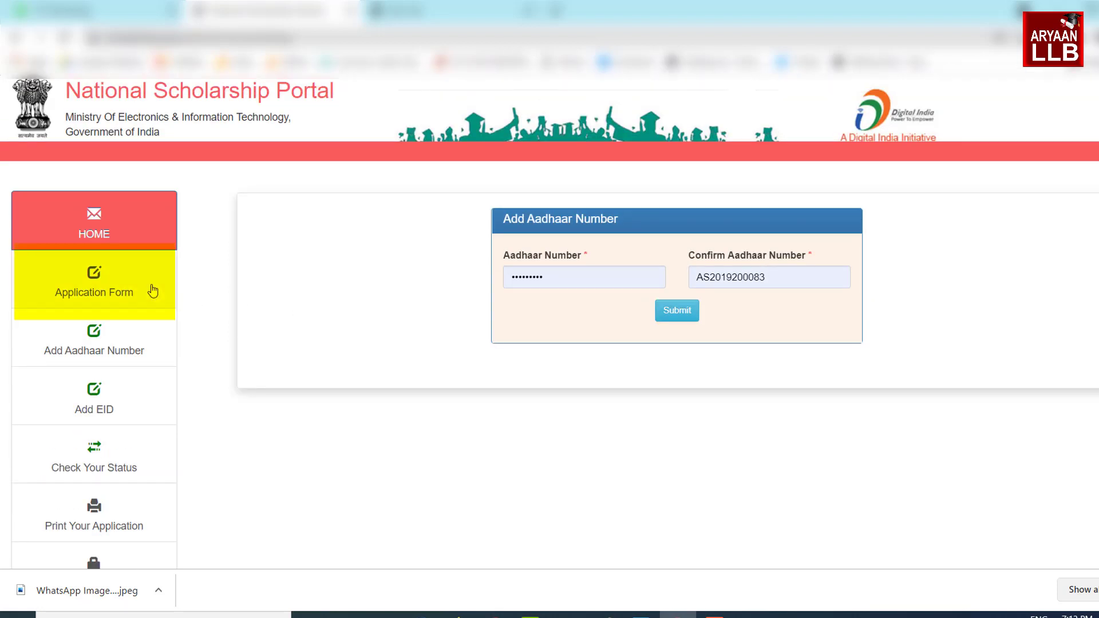
{"action": "left_click", "coordinate": [123, 292]}
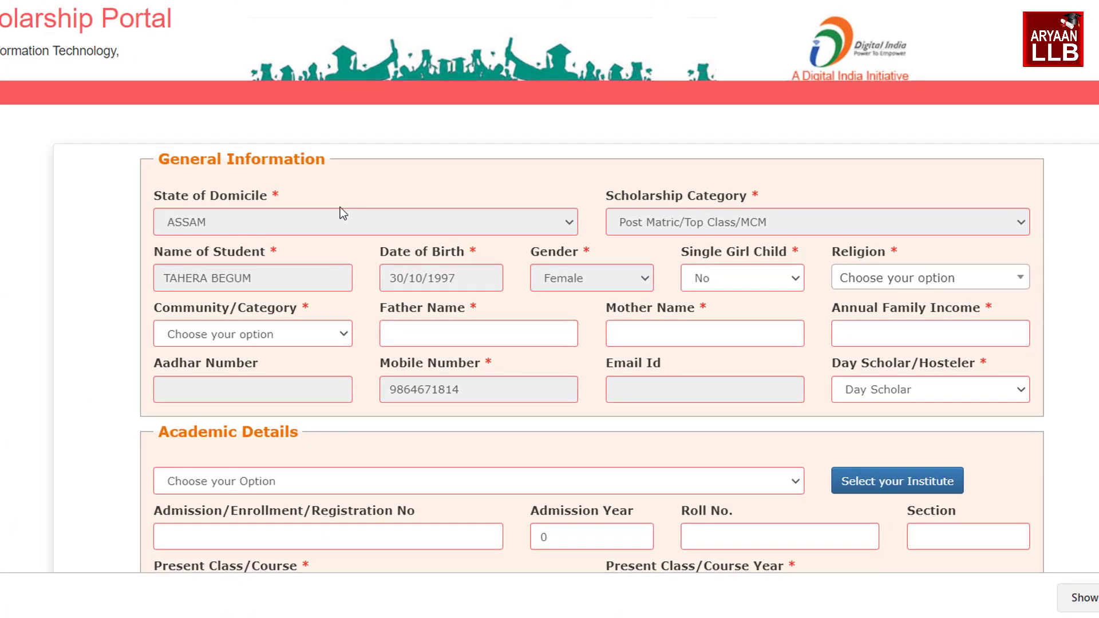
Set Community/Category to GENERAL and religion to Muslim
{"action": "scroll", "coordinate": [108, 251], "scroll_direction": "down", "scroll_amount": 2}
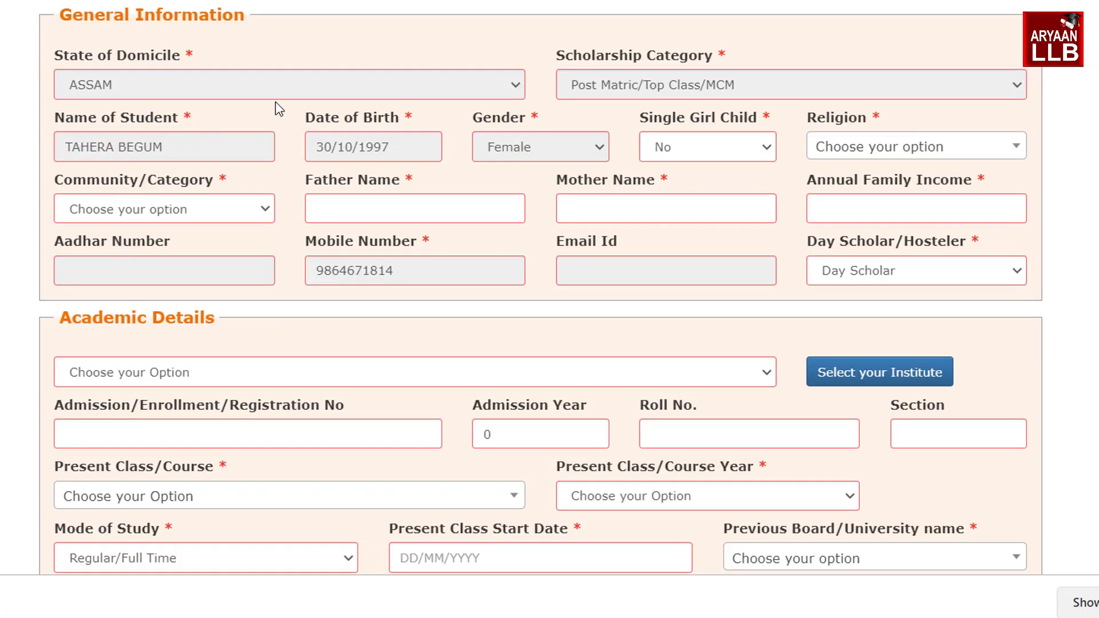
{"action": "left_click", "coordinate": [139, 220]}
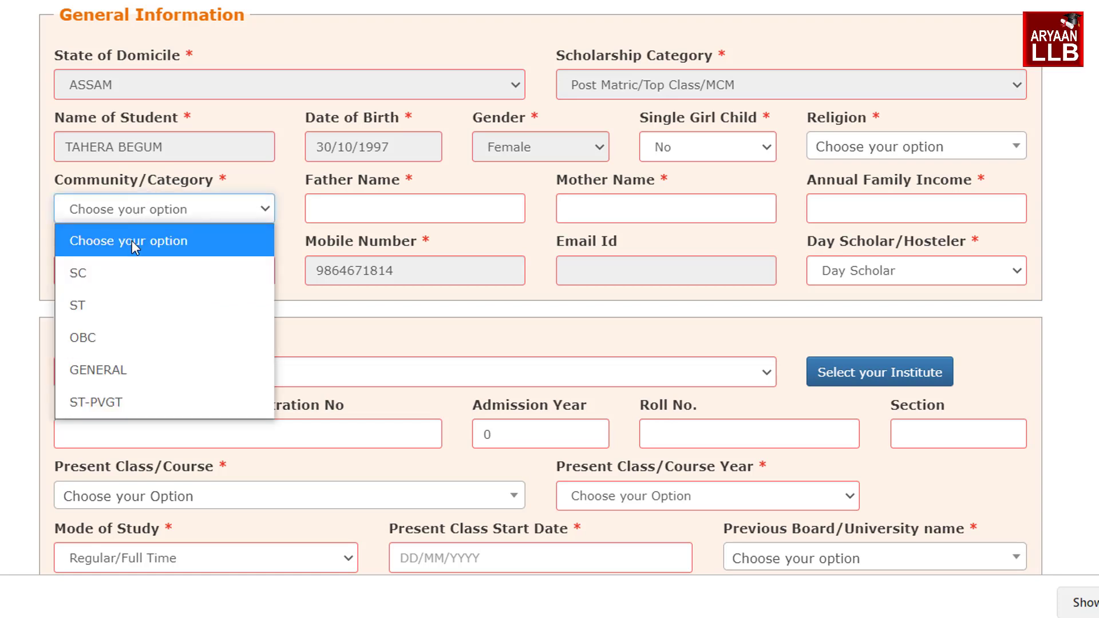
{"action": "left_click", "coordinate": [120, 369]}
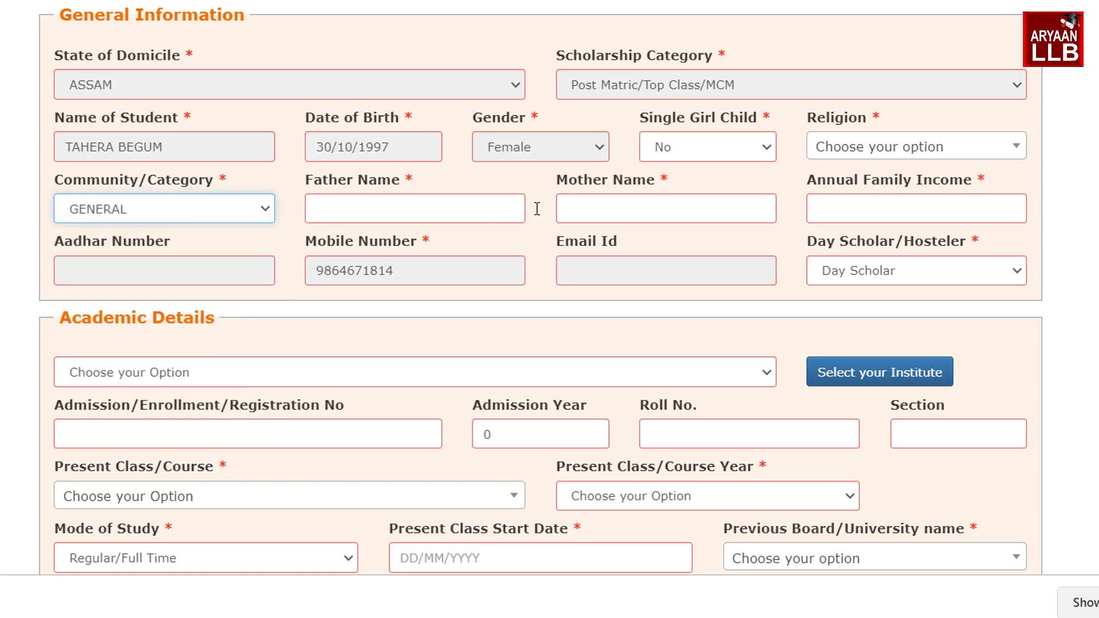
{"action": "left_click", "coordinate": [871, 156]}
{"action": "left_click", "coordinate": [858, 279]}
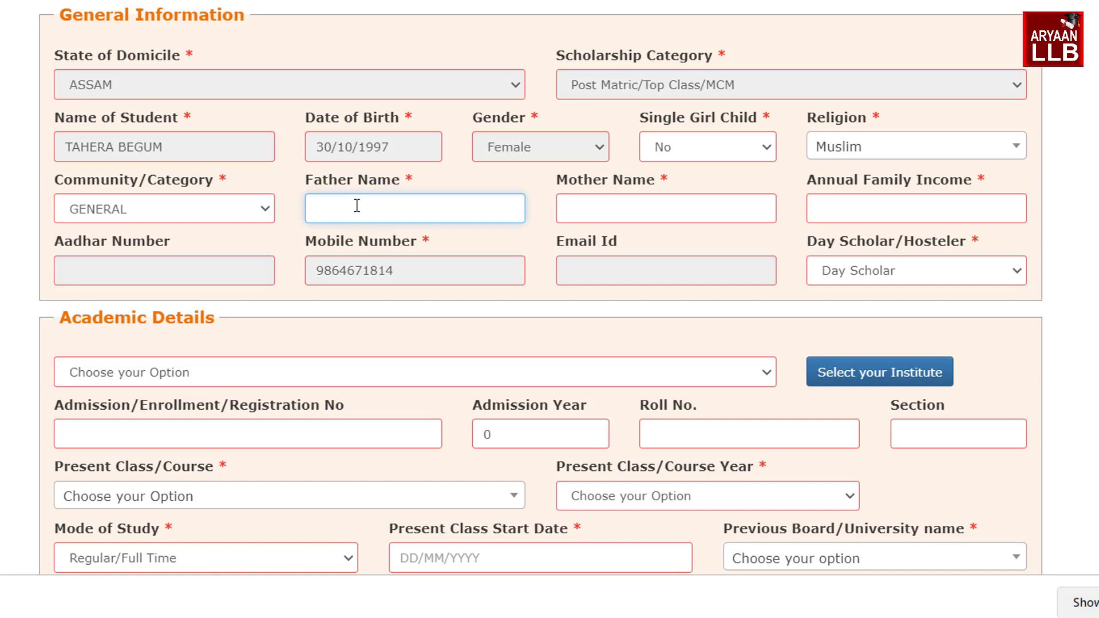
Enter the father's and mother's names, income 45000, and mark the student as Hosteler
{"action": "key", "text": "Tab"}
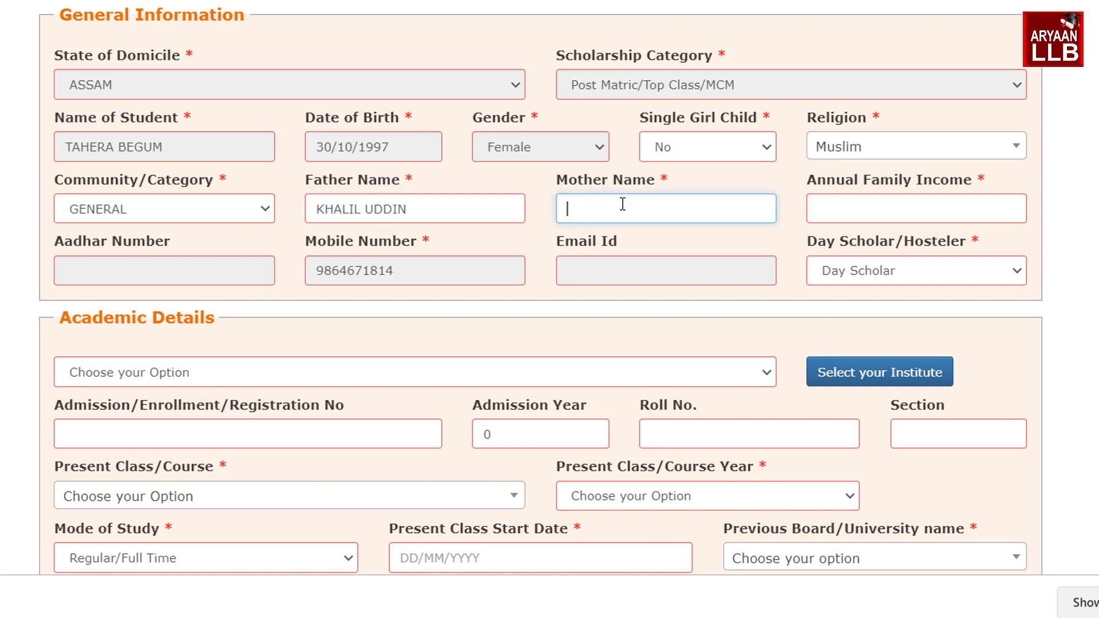
{"action": "key", "text": "Tab"}
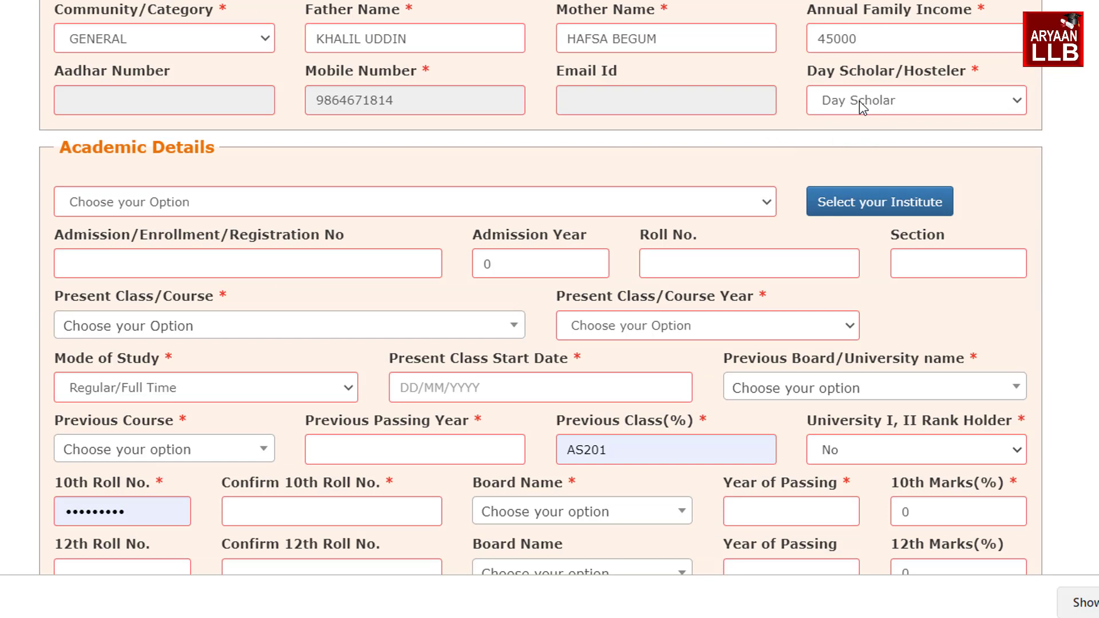
{"action": "left_click", "coordinate": [860, 101]}
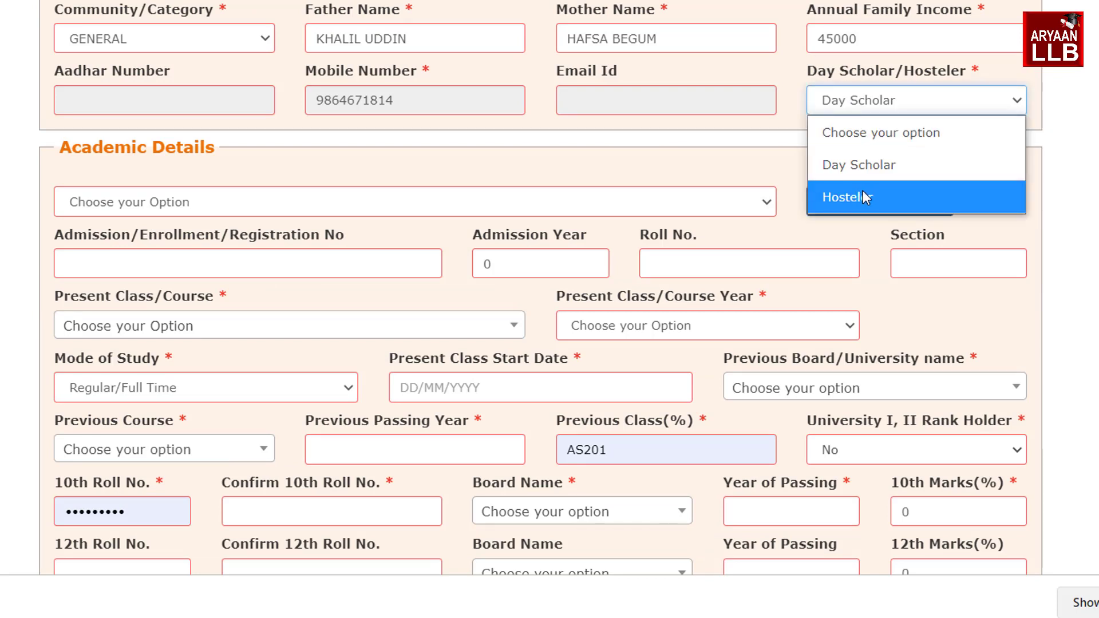
{"action": "left_click", "coordinate": [860, 195]}
{"action": "scroll", "coordinate": [583, 120], "scroll_direction": "down", "scroll_amount": 3}
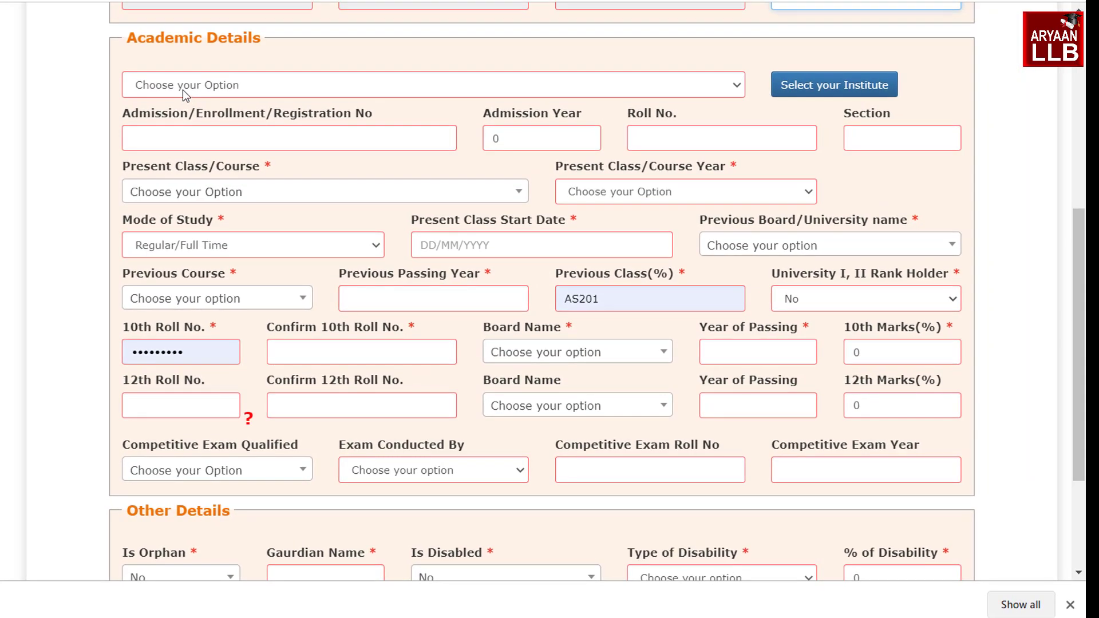
Filter institutions by ASSAM and HOJAI, load the list, and select PETLAGAON HIGH MADRASSA
{"action": "left_click", "coordinate": [183, 90]}
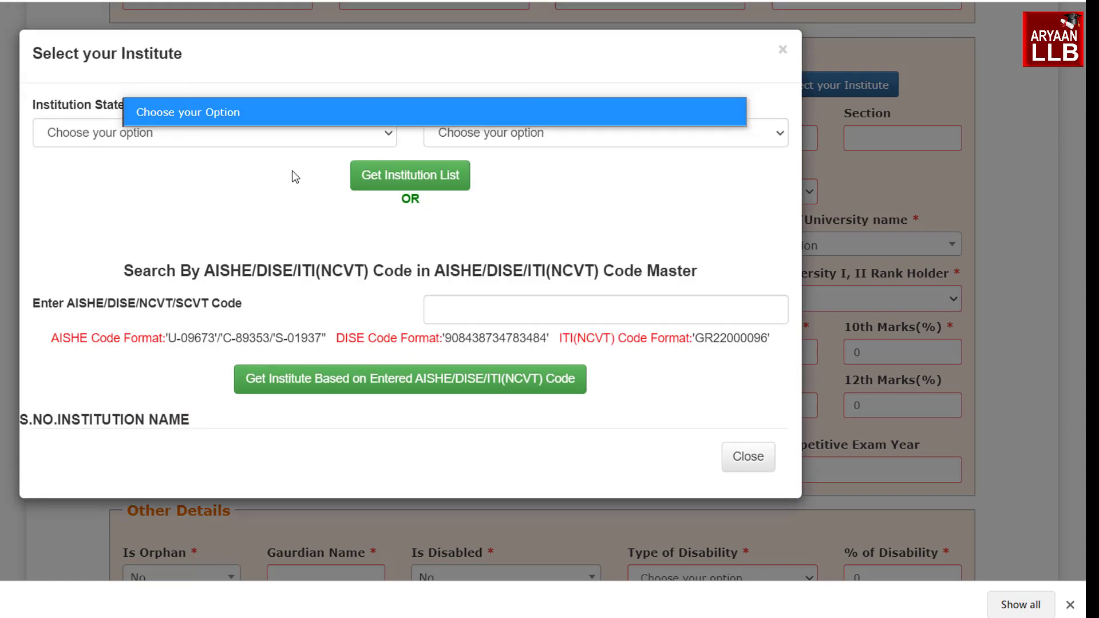
{"action": "left_click", "coordinate": [197, 193]}
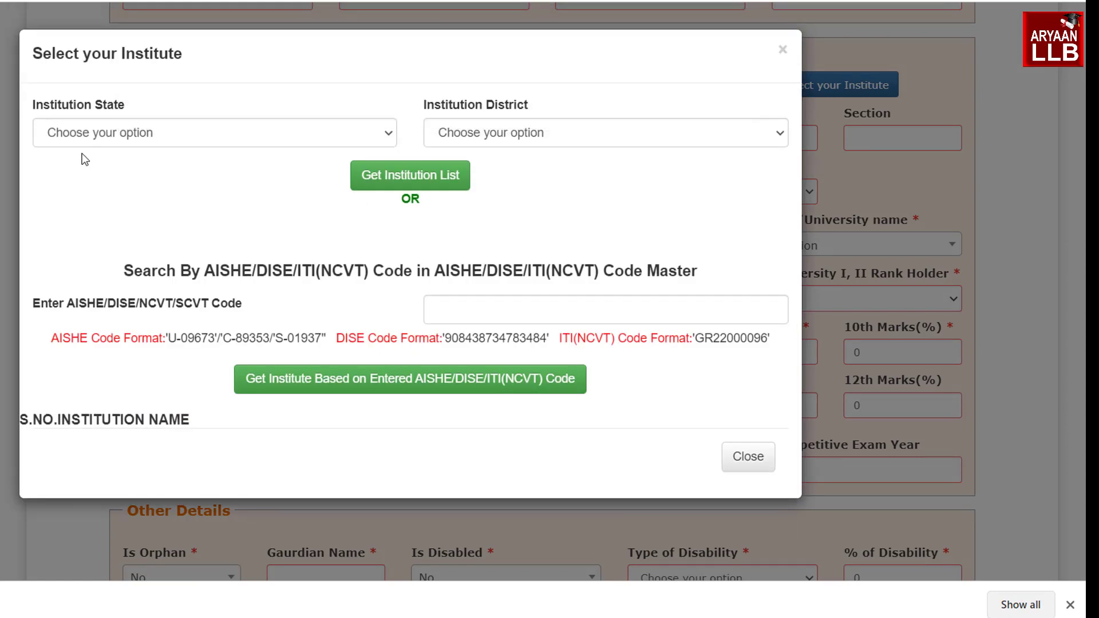
{"action": "left_click", "coordinate": [97, 136]}
{"action": "left_click", "coordinate": [107, 271]}
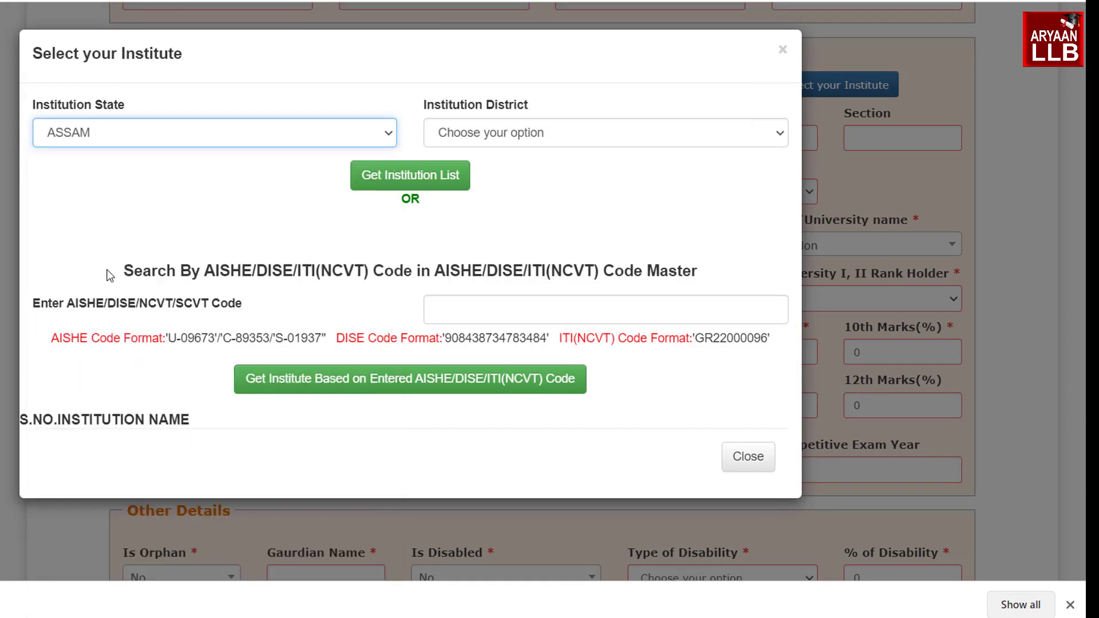
{"action": "left_click", "coordinate": [521, 137]}
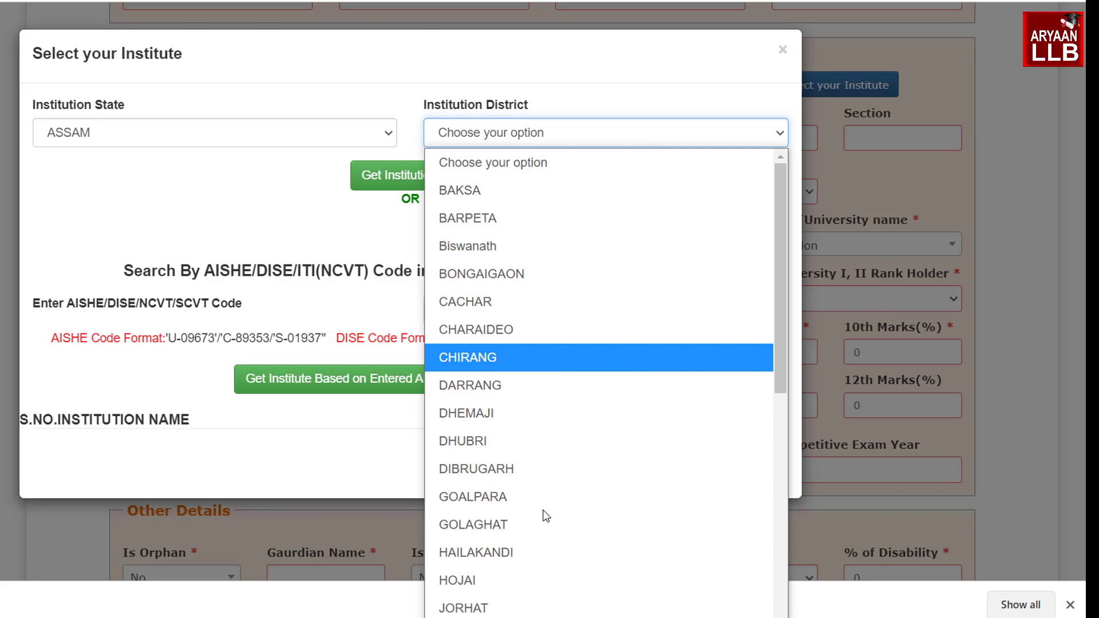
{"action": "left_click", "coordinate": [499, 576]}
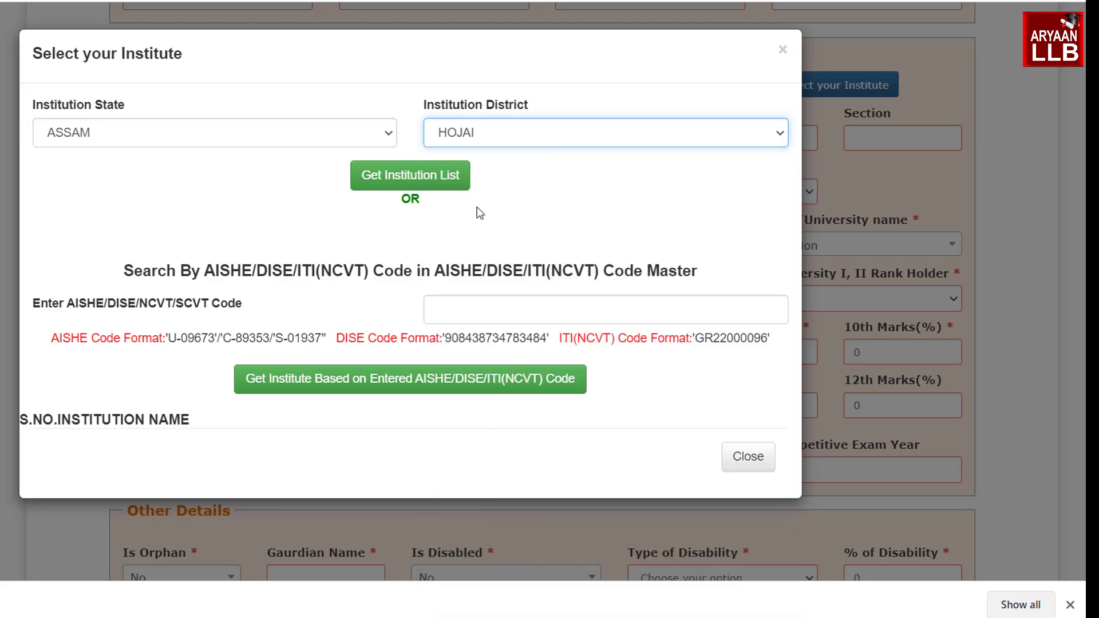
{"action": "left_click", "coordinate": [423, 185]}
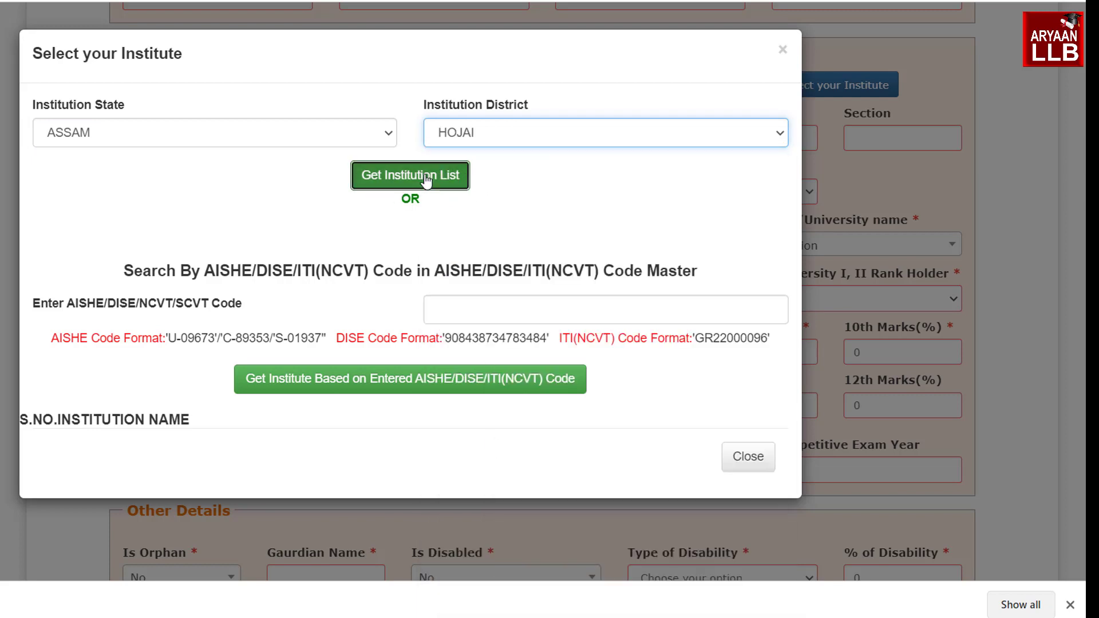
{"action": "scroll", "coordinate": [494, 236], "scroll_direction": "down", "scroll_amount": 4}
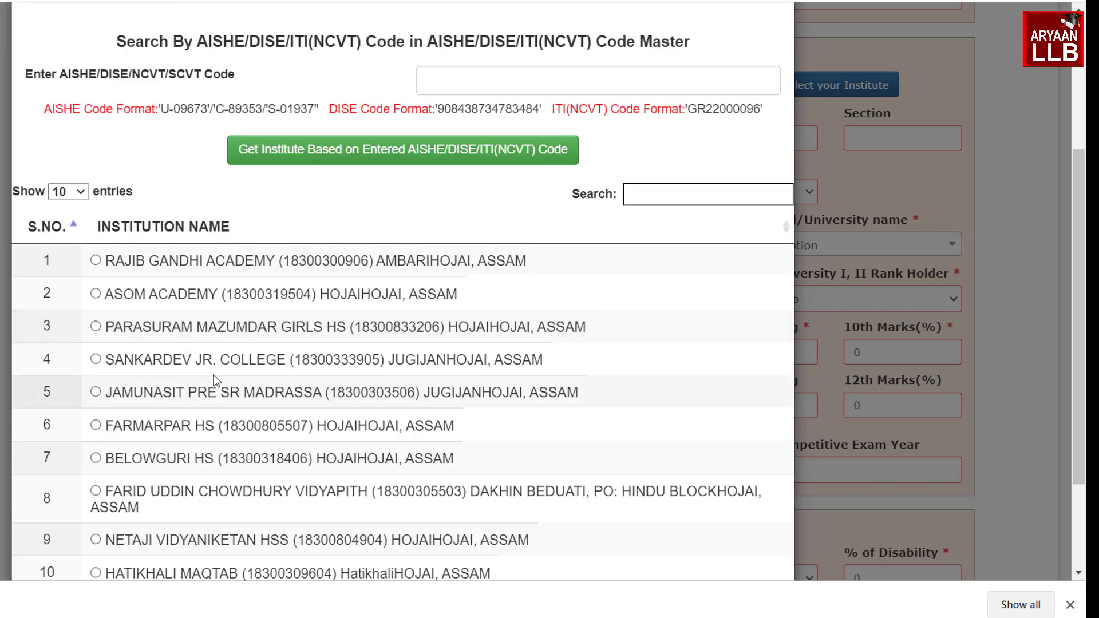
{"action": "scroll", "coordinate": [215, 377], "scroll_direction": "down", "scroll_amount": 3}
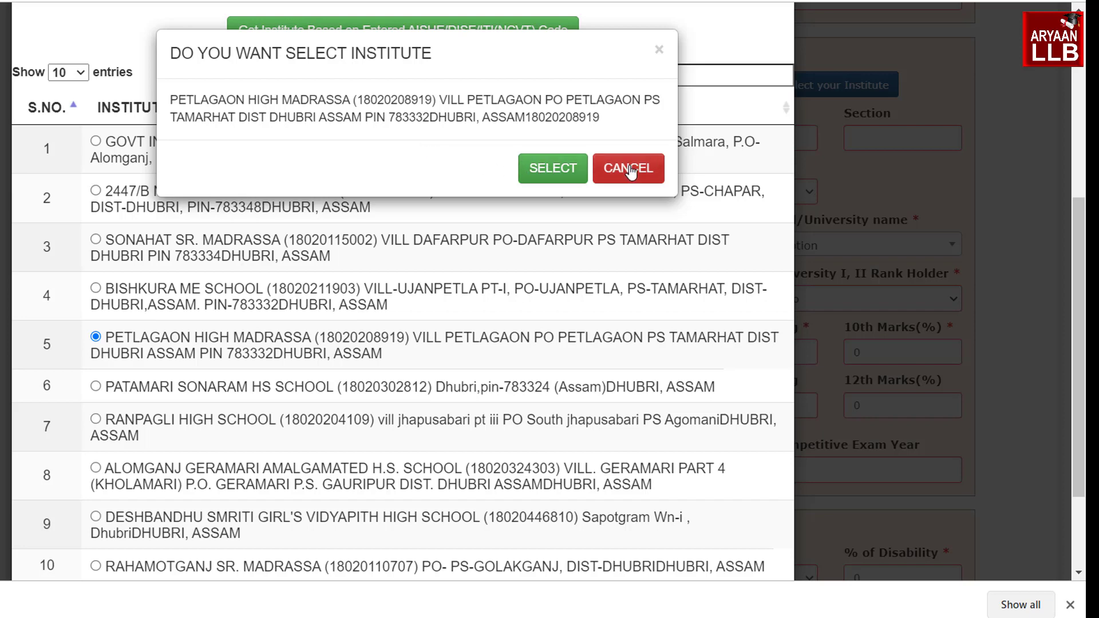
{"action": "left_click", "coordinate": [550, 173]}
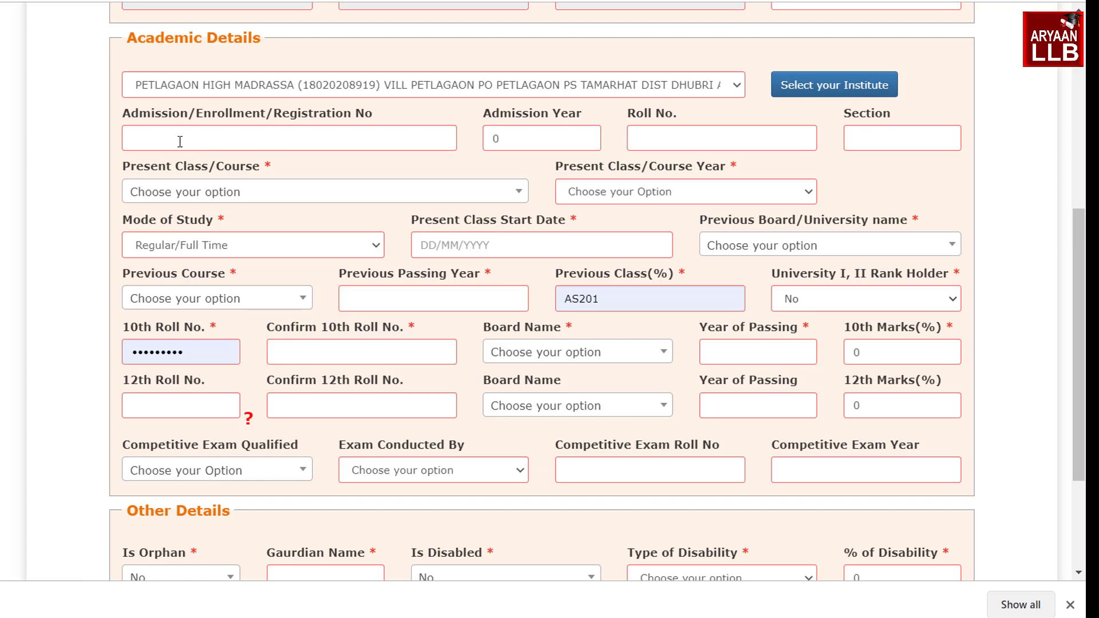
Enter admission number 122, admission year 2021, roll number 15 and section A
{"action": "left_click", "coordinate": [229, 140]}
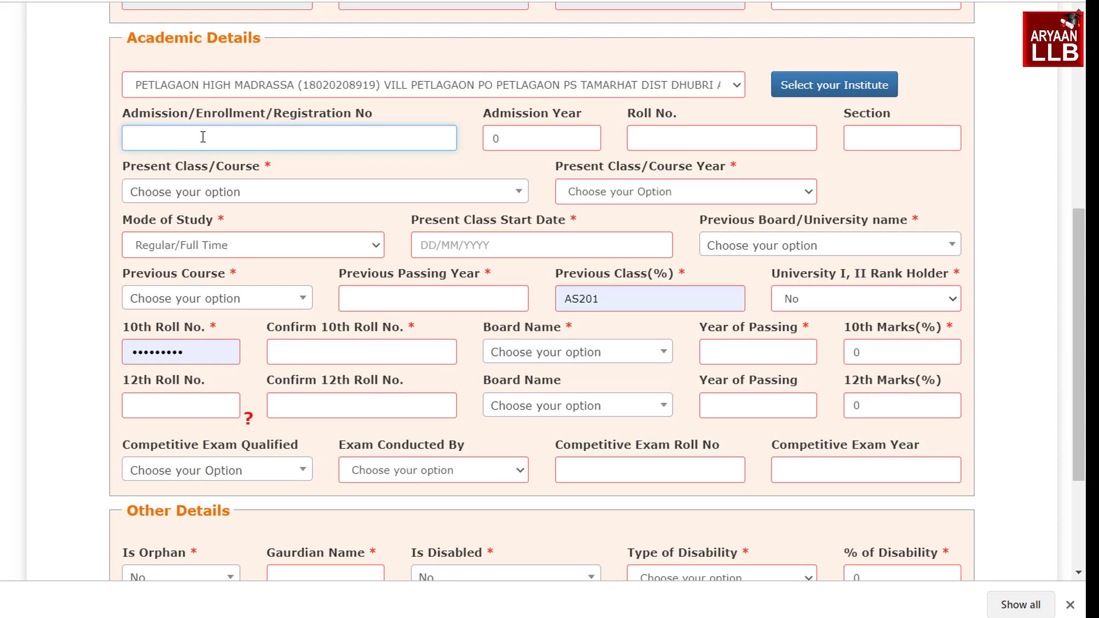
{"action": "type", "text": "122"}
{"action": "double_click", "coordinate": [494, 140]}
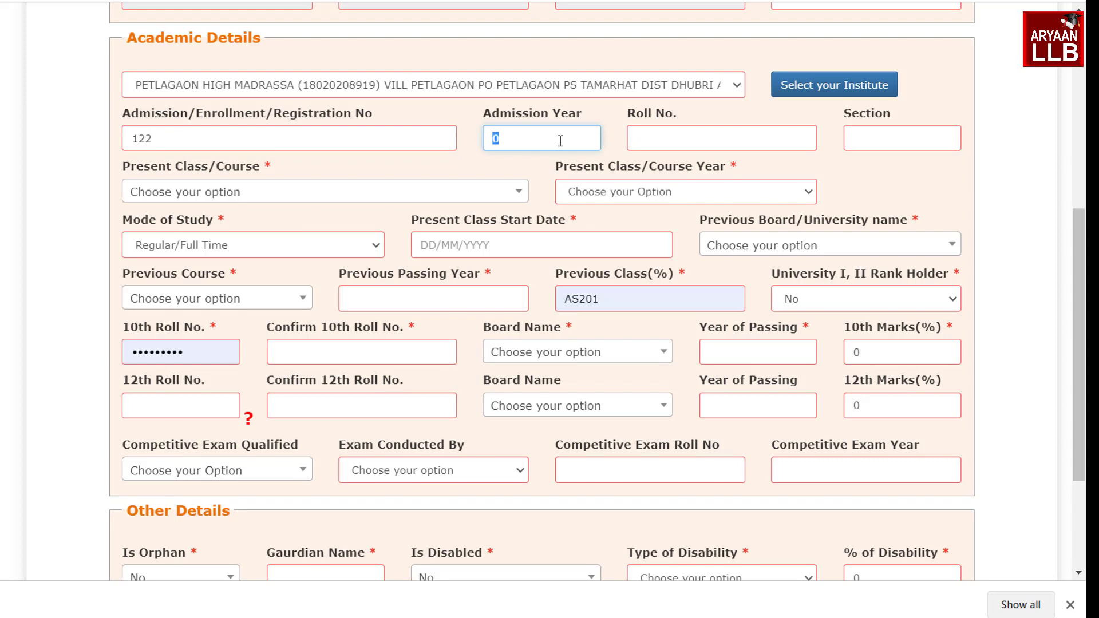
{"action": "type", "text": "2021"}
{"action": "left_click", "coordinate": [658, 134]}
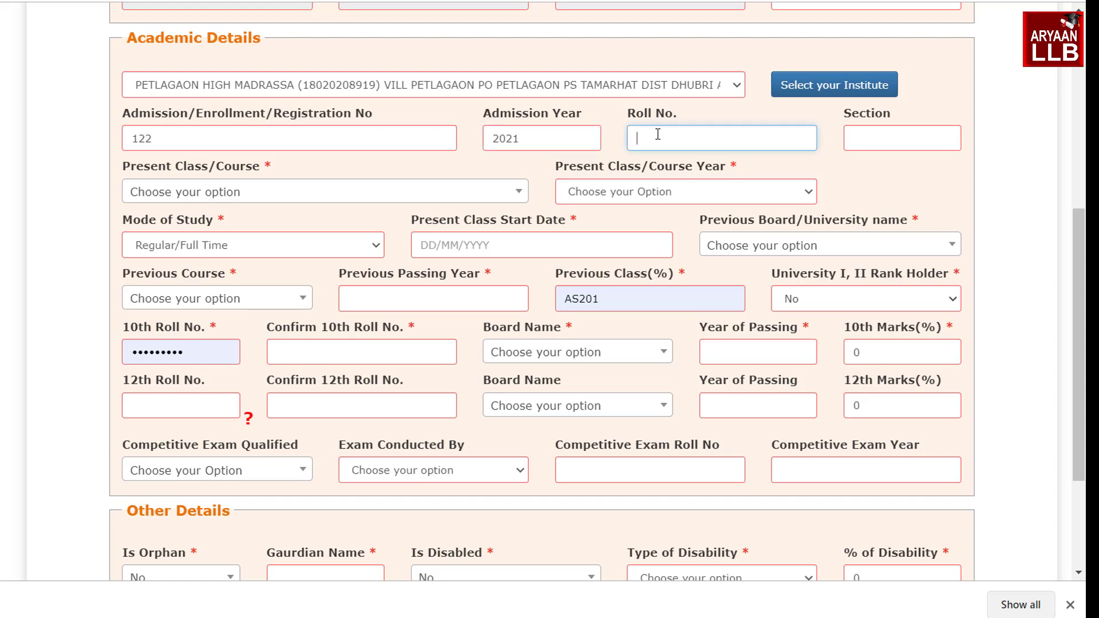
{"action": "type", "text": "15"}
{"action": "left_click", "coordinate": [879, 133]}
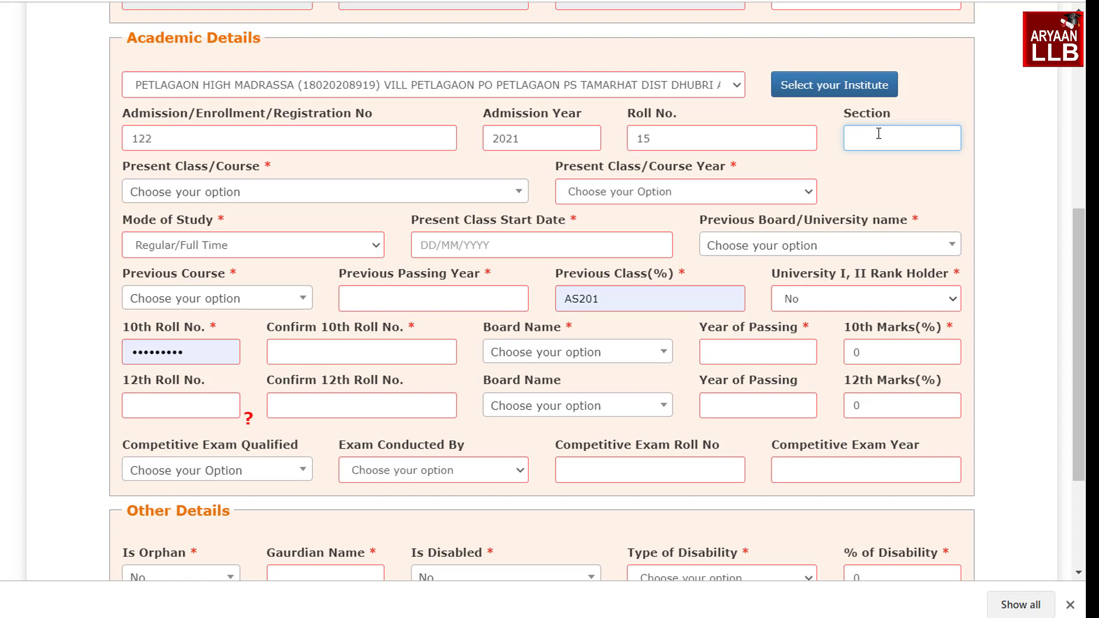
{"action": "type", "text": "A"}
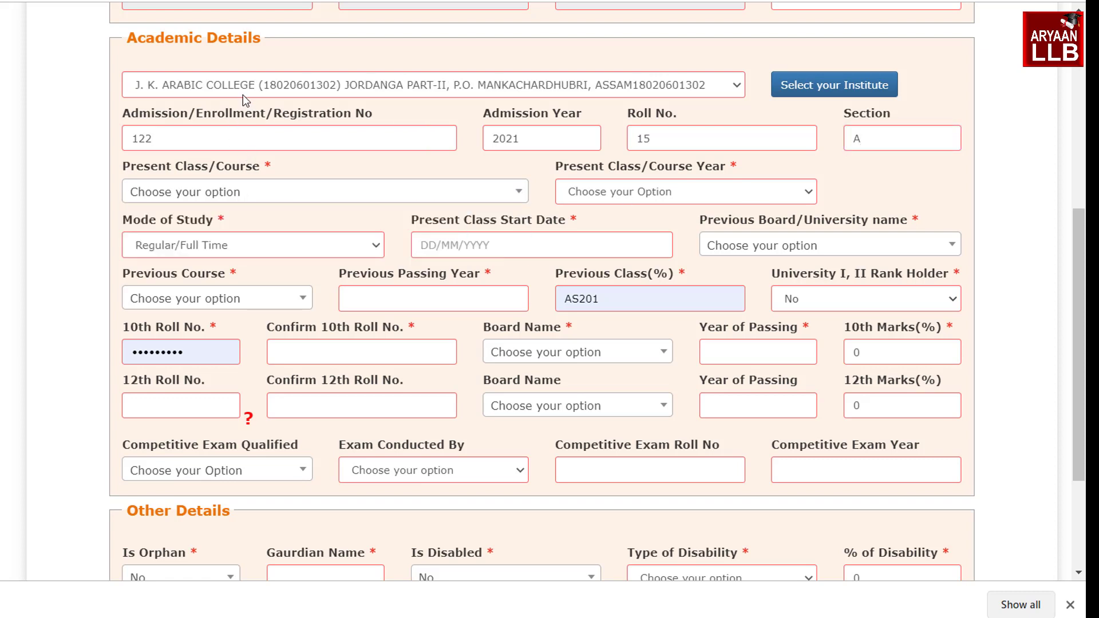
Set present class XI, course year 1, and Regular/Full Time study mode
{"action": "left_click", "coordinate": [197, 195]}
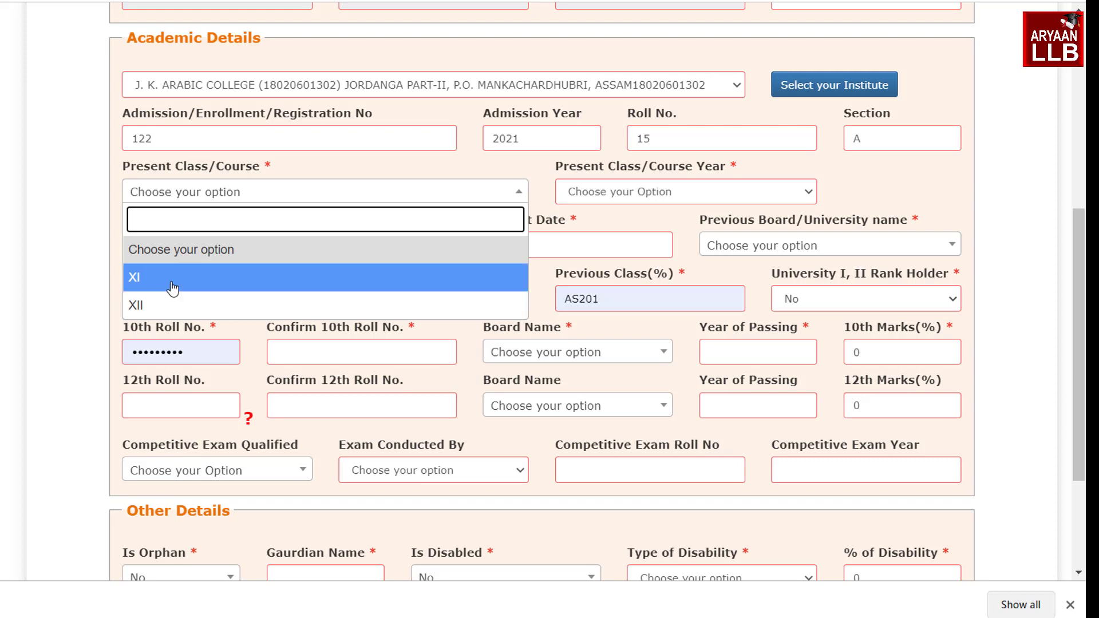
{"action": "left_click", "coordinate": [172, 288]}
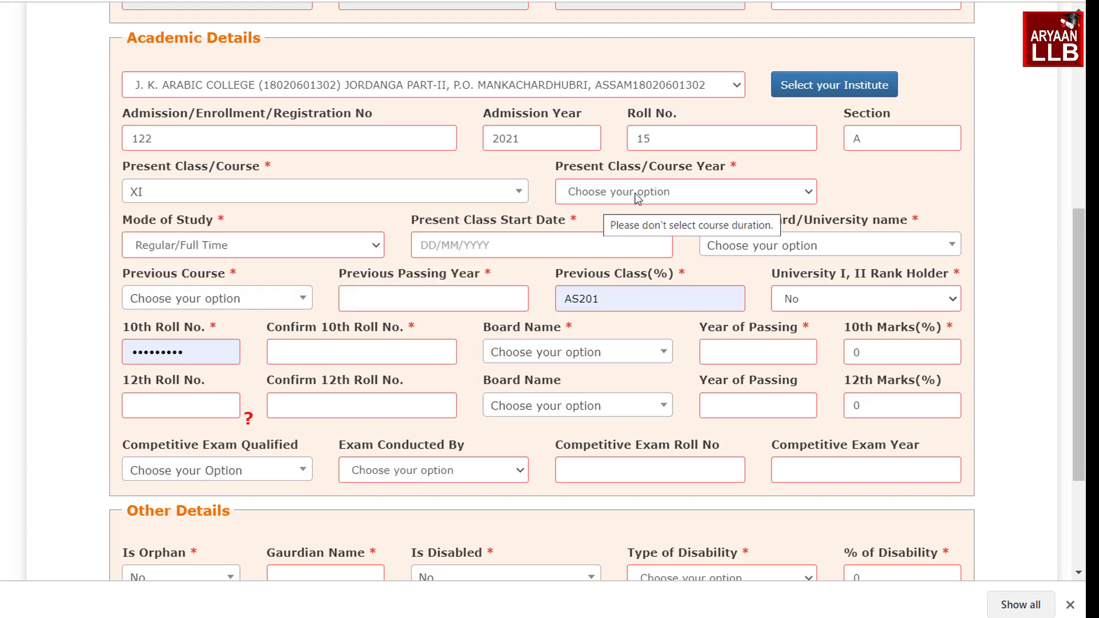
{"action": "left_click", "coordinate": [634, 200]}
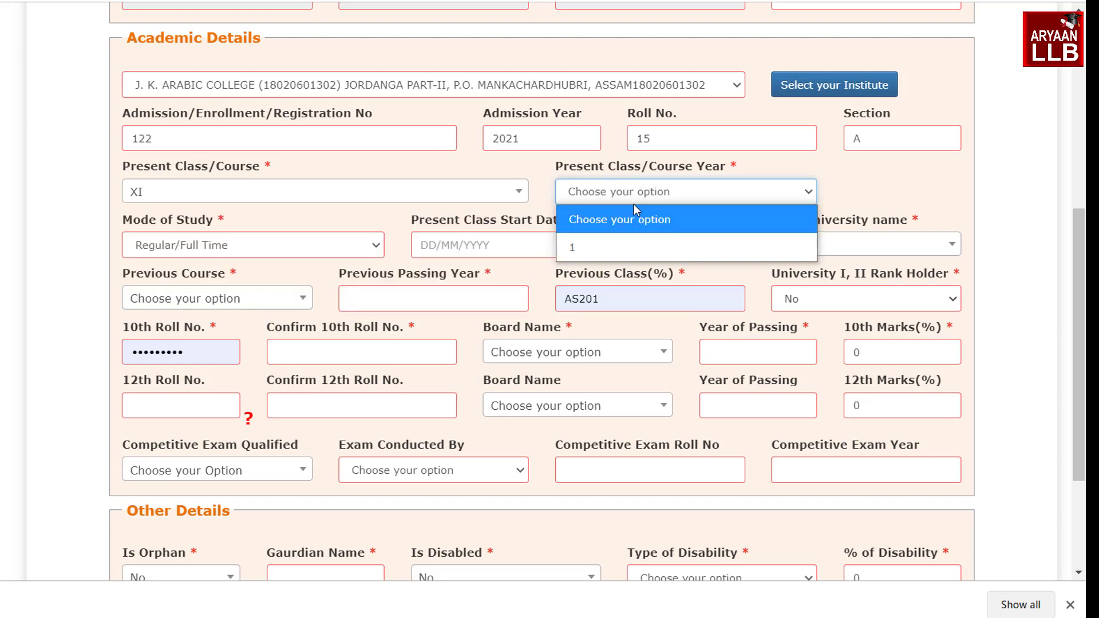
{"action": "left_click", "coordinate": [605, 248]}
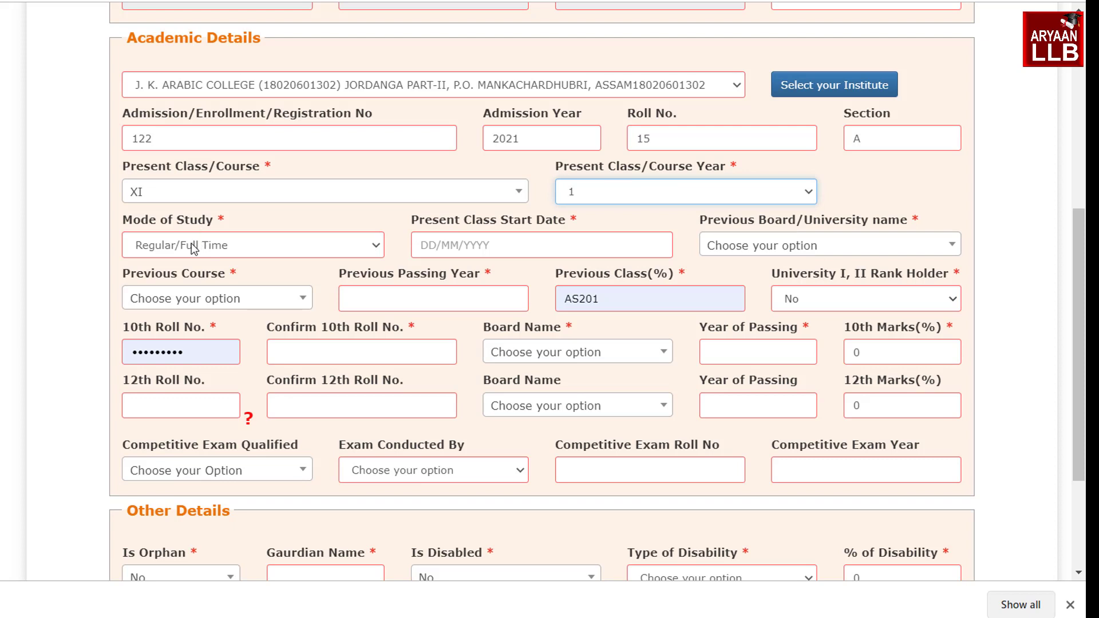
{"action": "left_click", "coordinate": [228, 251]}
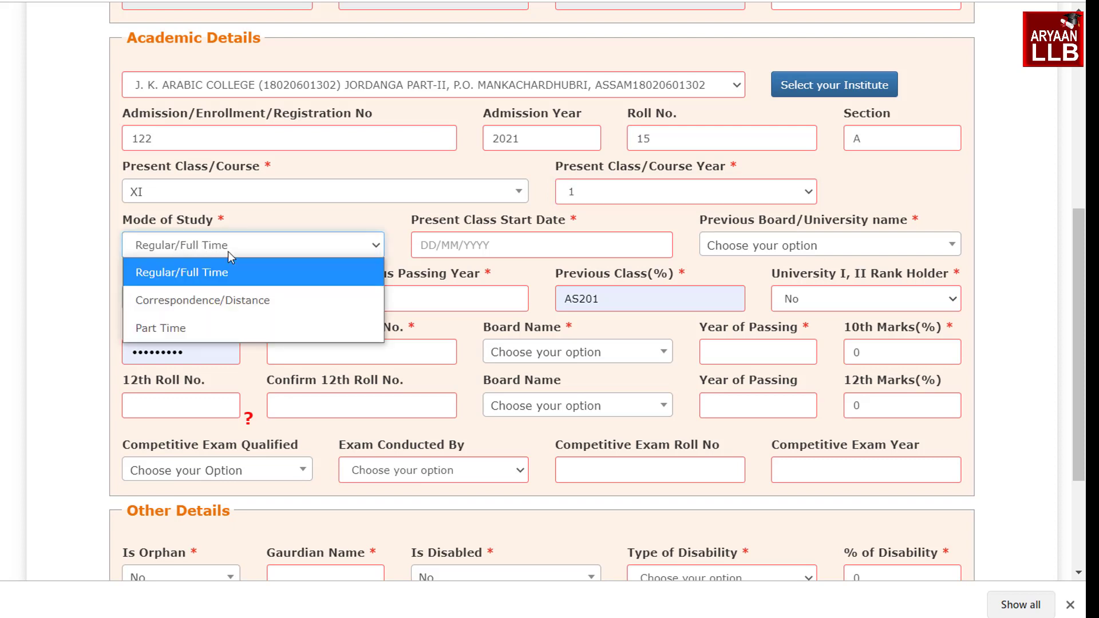
{"action": "left_click", "coordinate": [222, 274]}
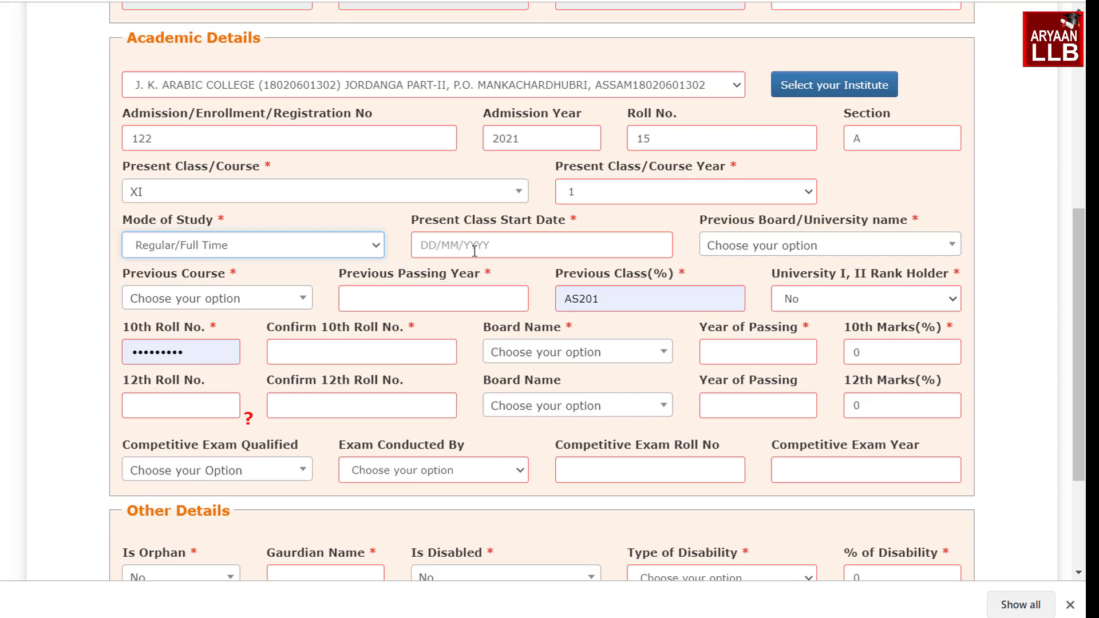
Pick 1 August 2021 as class start date, then search 'BOARD OF SE' and choose the Assam board
{"action": "left_click", "coordinate": [474, 250]}
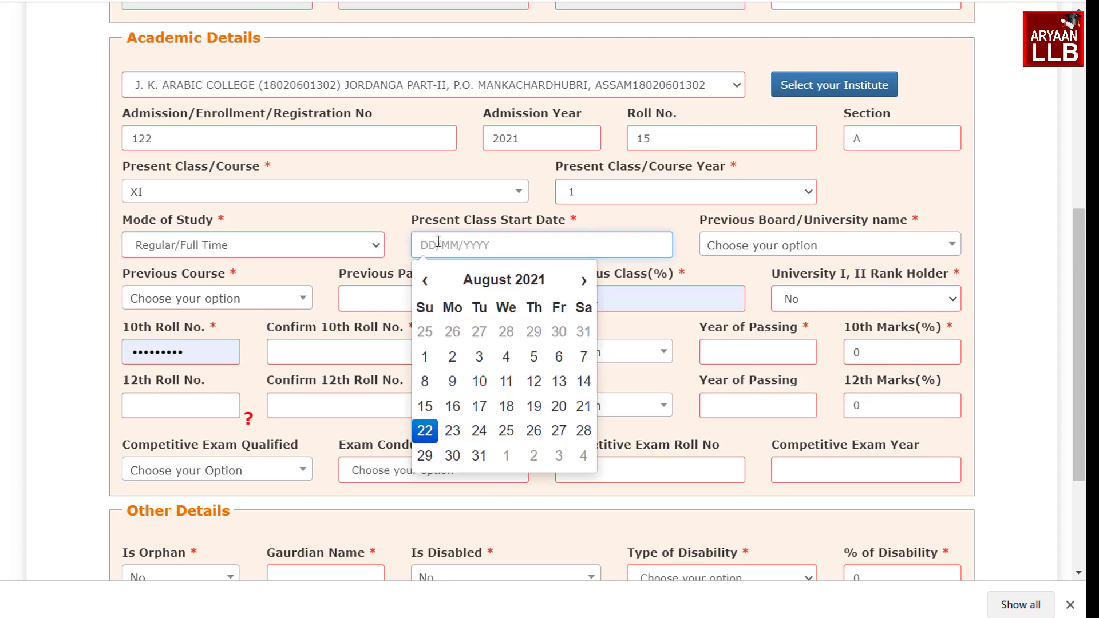
{"action": "left_click", "coordinate": [432, 358]}
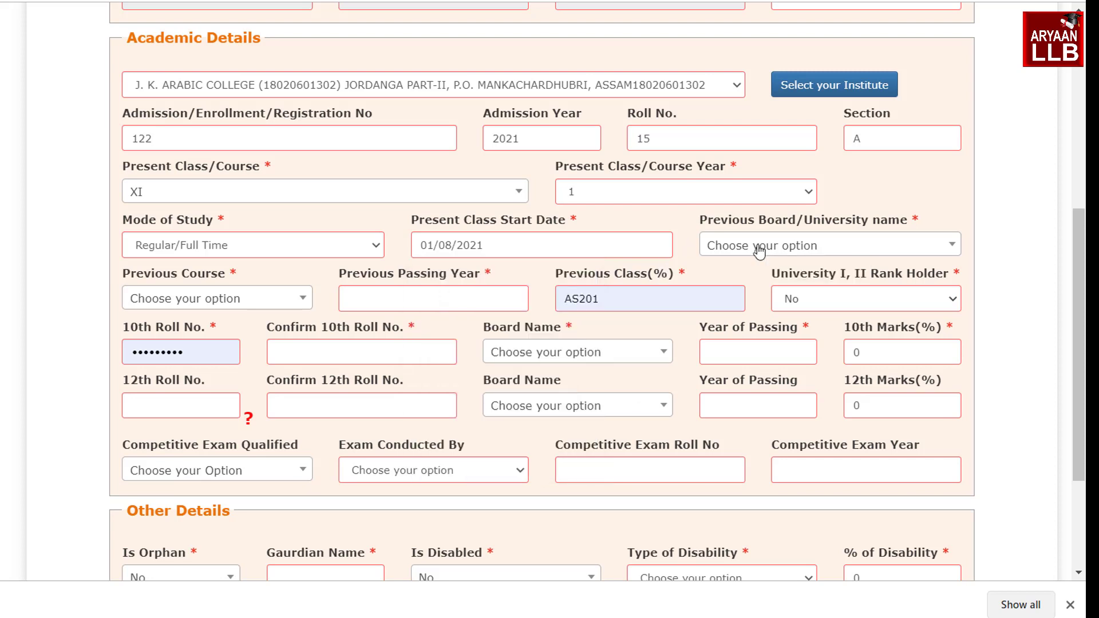
{"action": "left_click", "coordinate": [759, 250]}
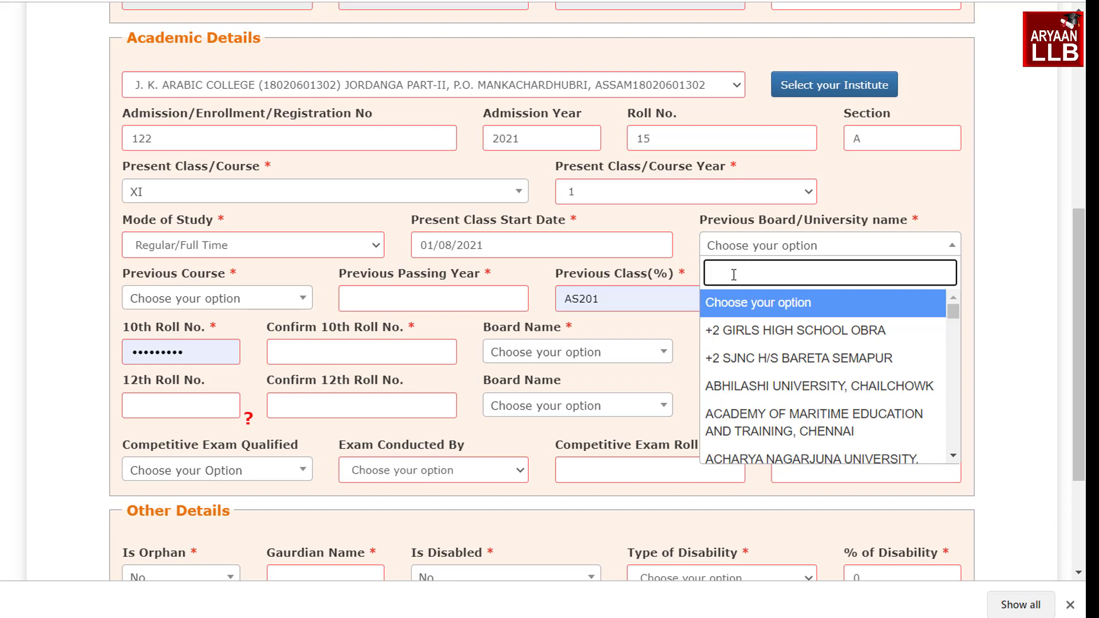
{"action": "type", "text": "BOARD OF SE"}
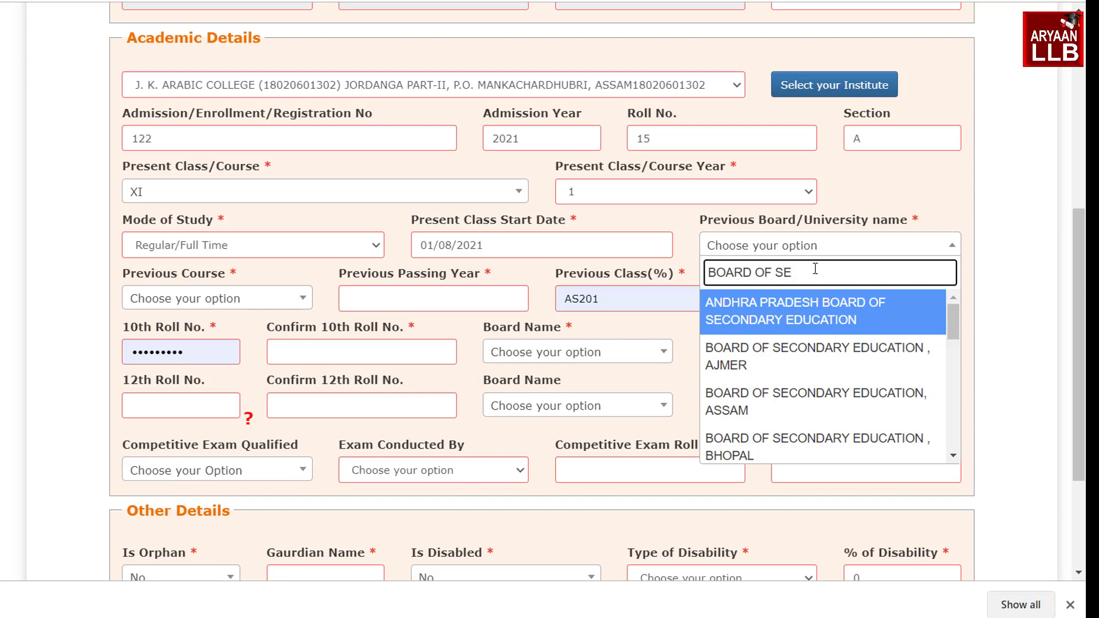
{"action": "triple_click", "coordinate": [813, 271]}
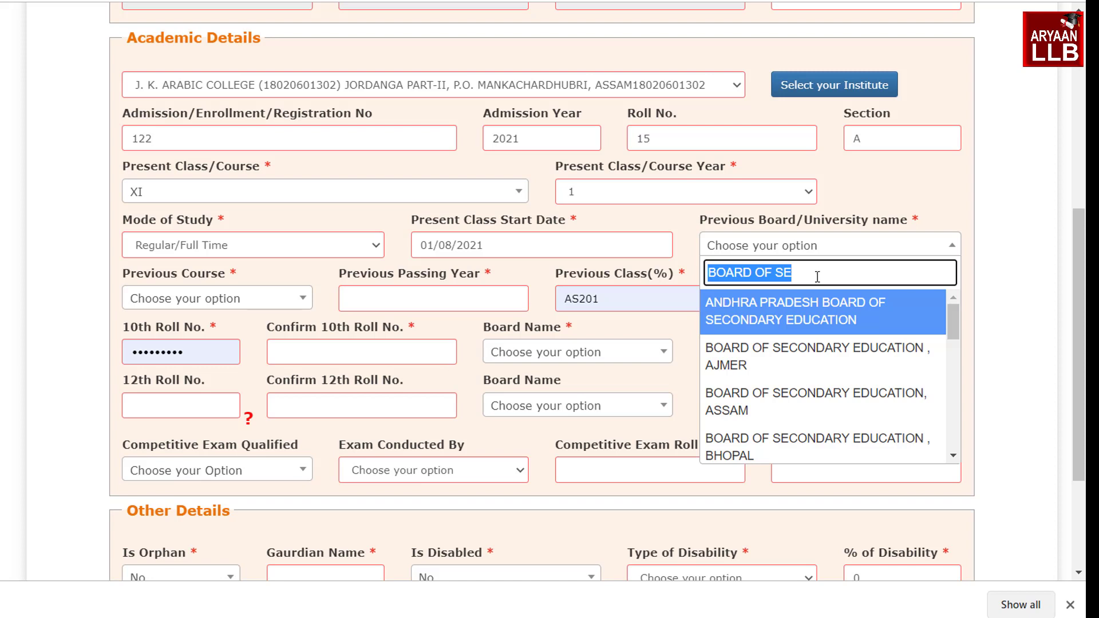
{"action": "left_click", "coordinate": [816, 402]}
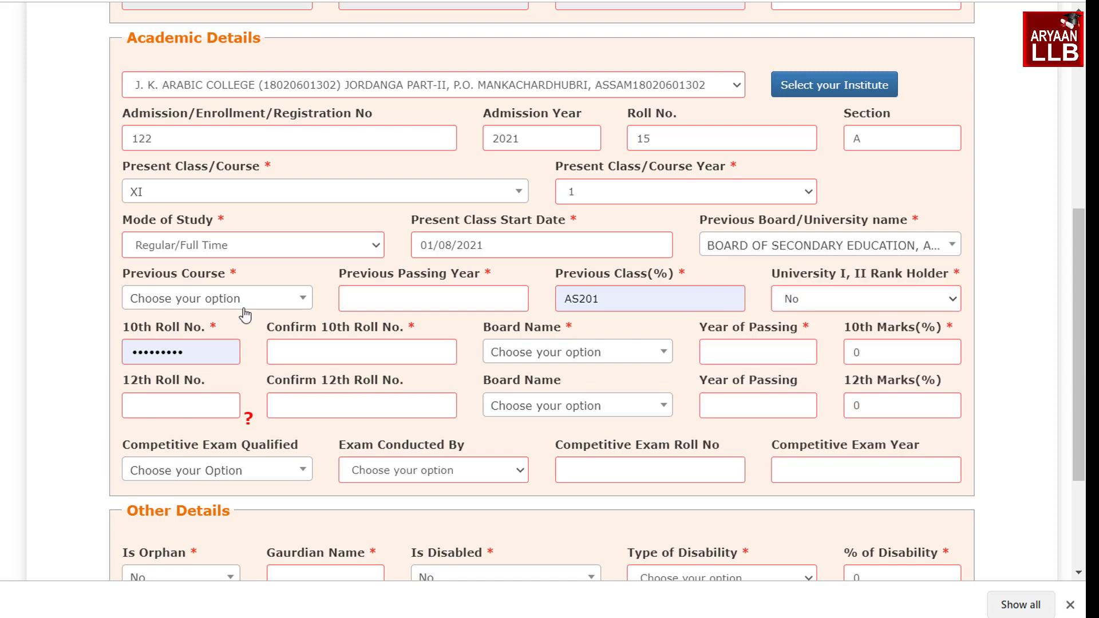
Fill Previous Course as 10th, passing year 2021 and Previous Class(%) 55, replacing the wrong AS201 value
{"action": "left_click", "coordinate": [215, 307]}
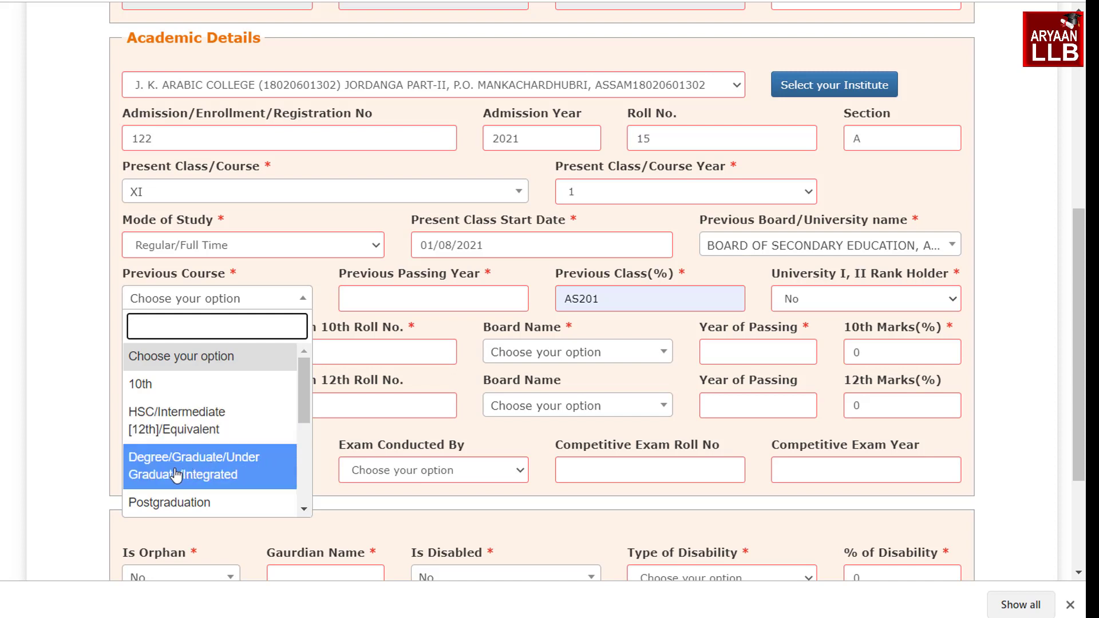
{"action": "left_click", "coordinate": [149, 383]}
{"action": "left_click", "coordinate": [387, 299]}
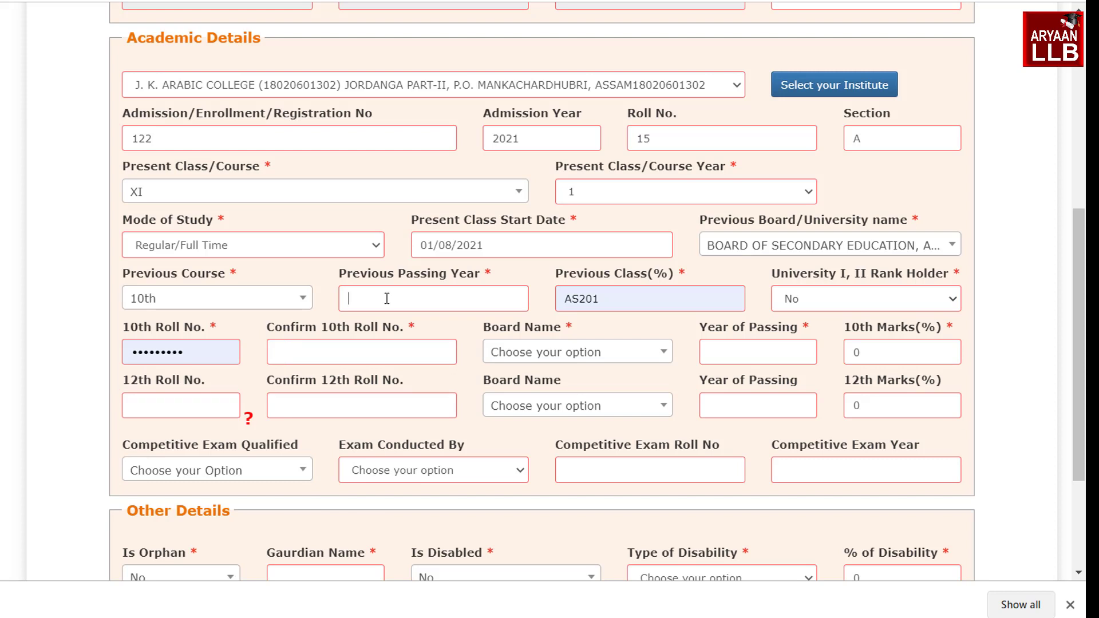
{"action": "type", "text": "20"}
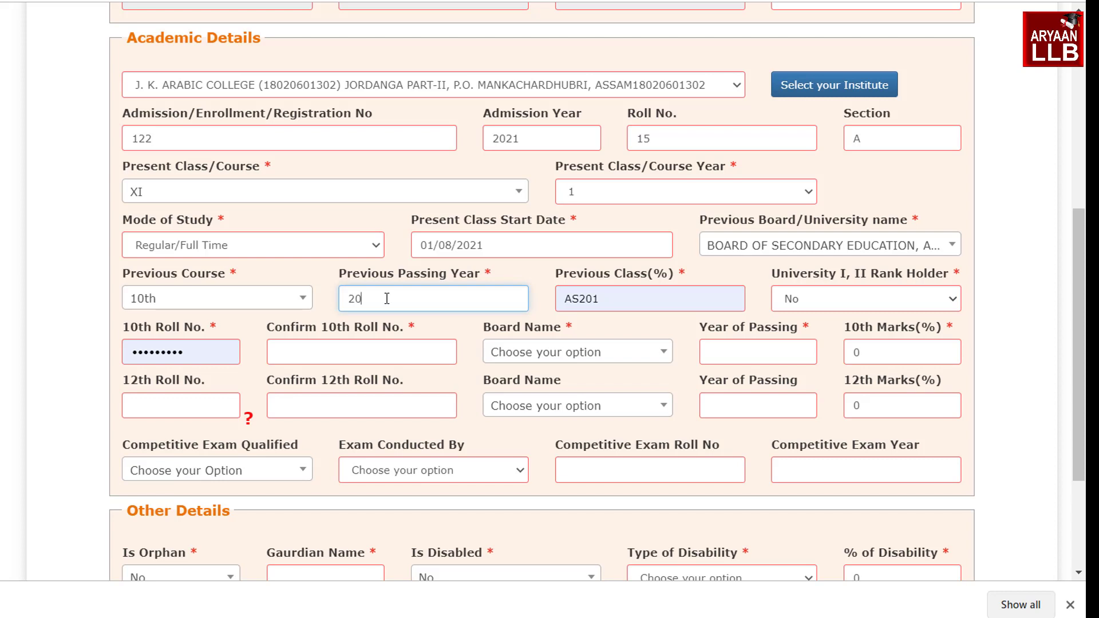
{"action": "type", "text": "21"}
{"action": "left_click_drag", "start_coordinate": [559, 299], "coordinate": [608, 322]}
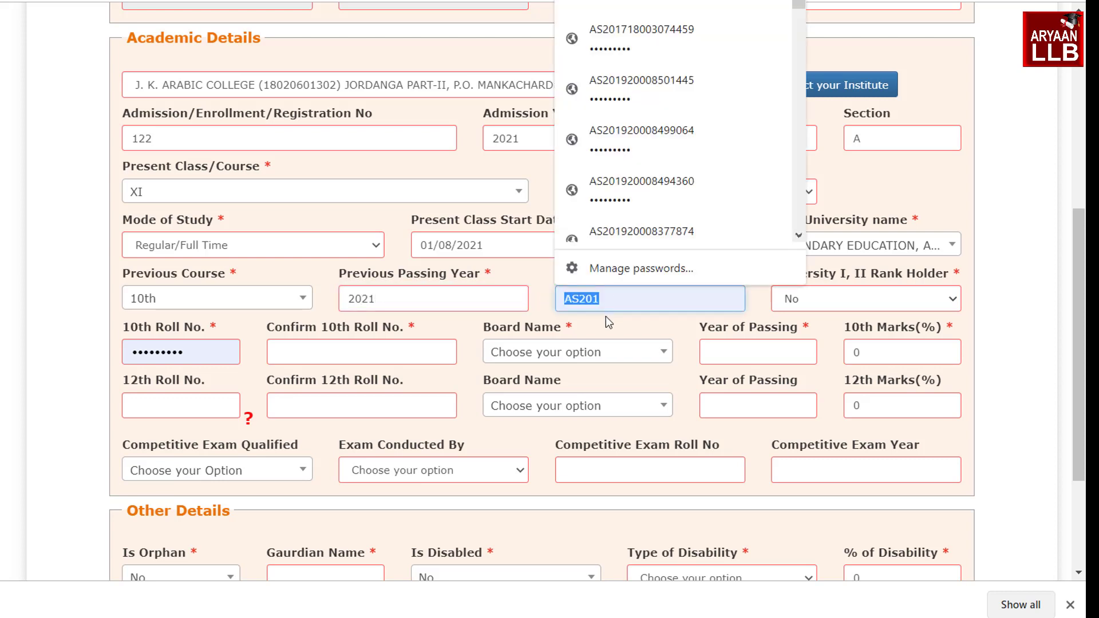
{"action": "key", "text": "Escape"}
{"action": "type", "text": "55"}
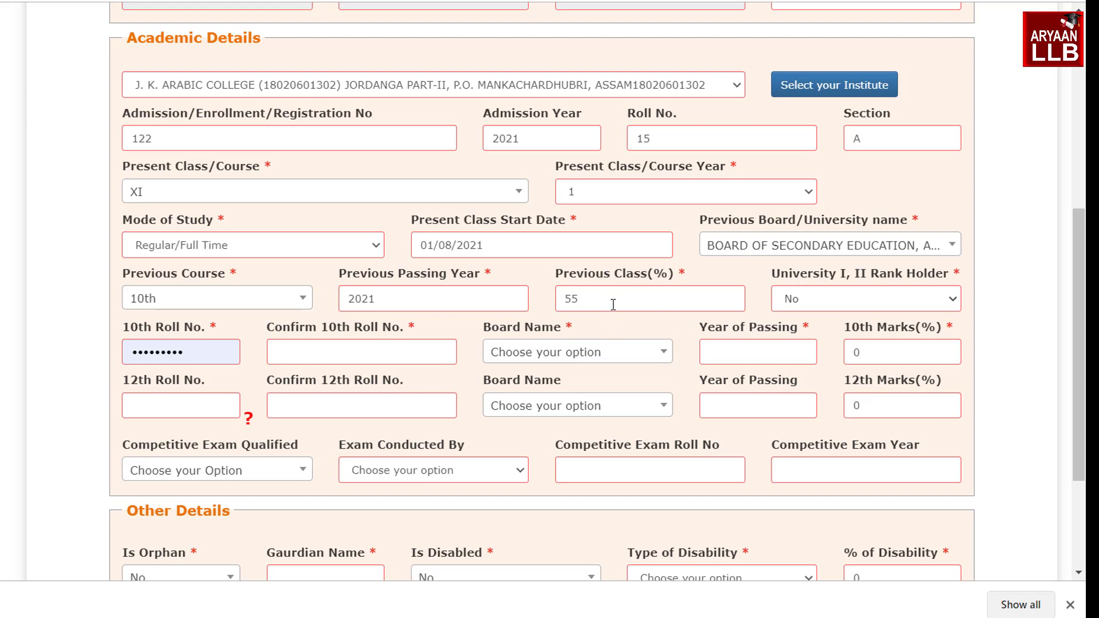
{"action": "scroll", "coordinate": [222, 348], "scroll_direction": "up", "scroll_amount": 1}
{"action": "key", "text": "ctrl+a"}
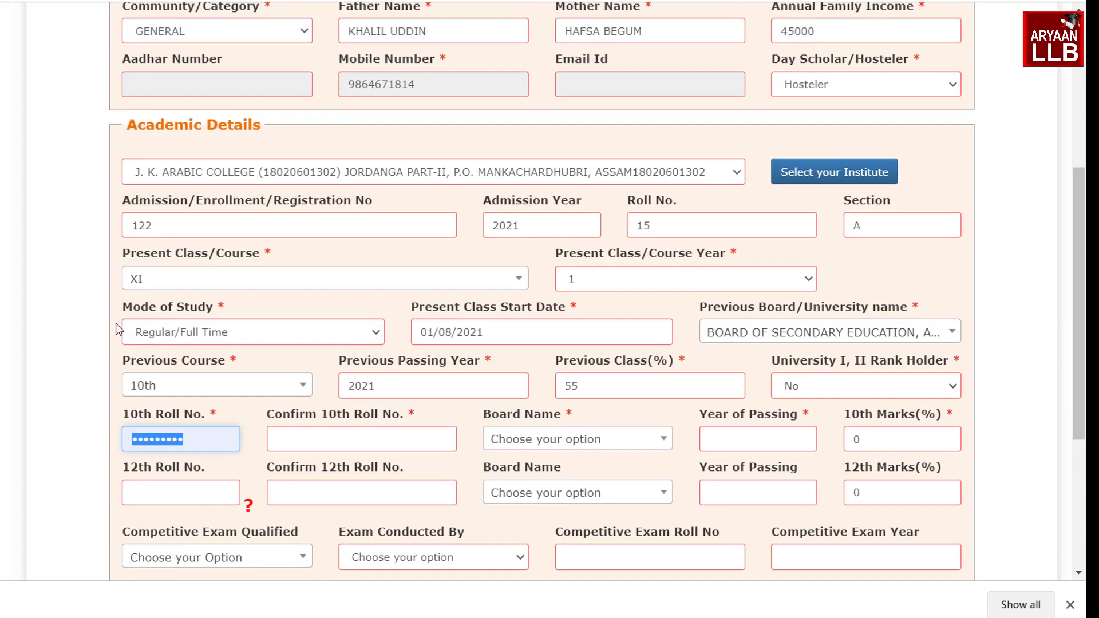
Enter 10th roll number 123 with confirmation, year of passing 2020 and 60% marks
{"action": "scroll", "coordinate": [172, 383], "scroll_direction": "down", "scroll_amount": 5}
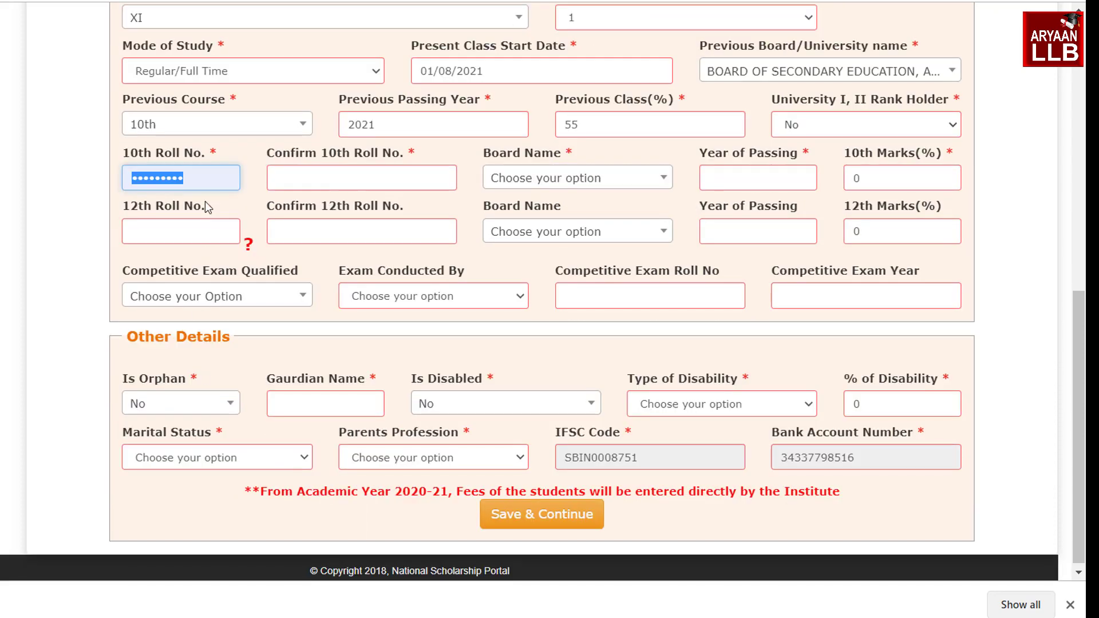
{"action": "type", "text": "123"}
{"action": "key", "text": "Tab"}
{"action": "type", "text": "123"}
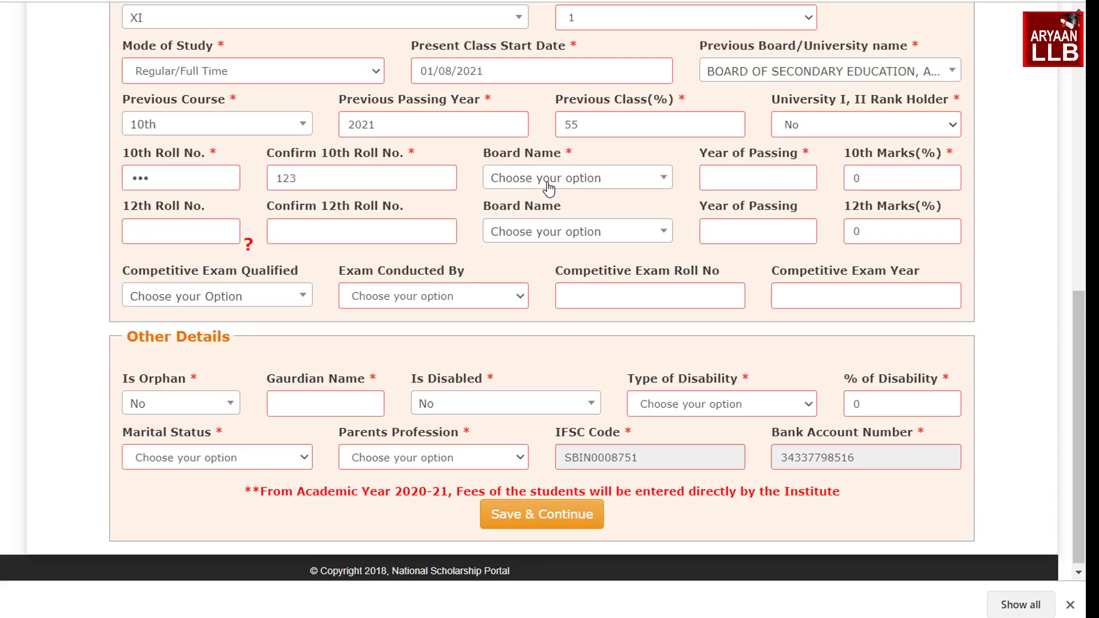
{"action": "left_click", "coordinate": [548, 183]}
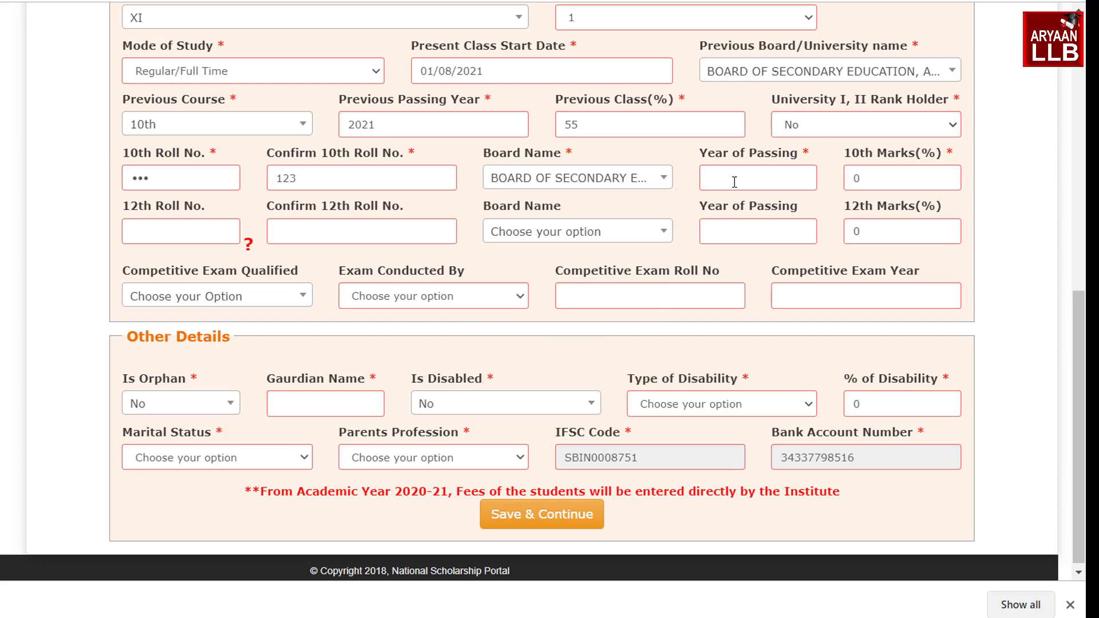
{"action": "left_click", "coordinate": [743, 179]}
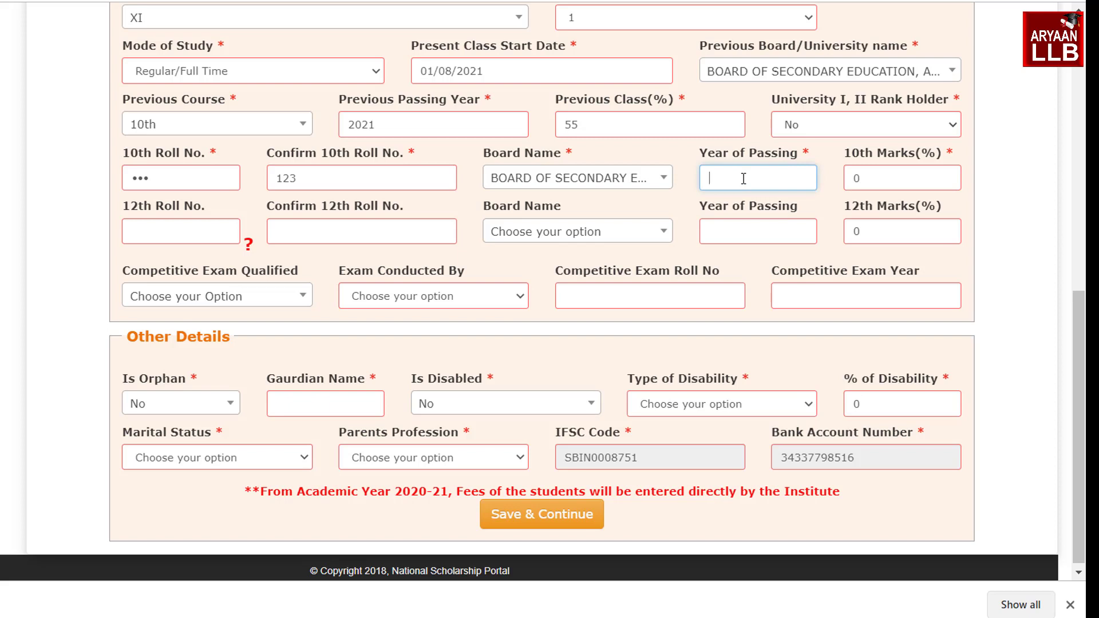
{"action": "type", "text": "2020"}
{"action": "left_click", "coordinate": [869, 184]}
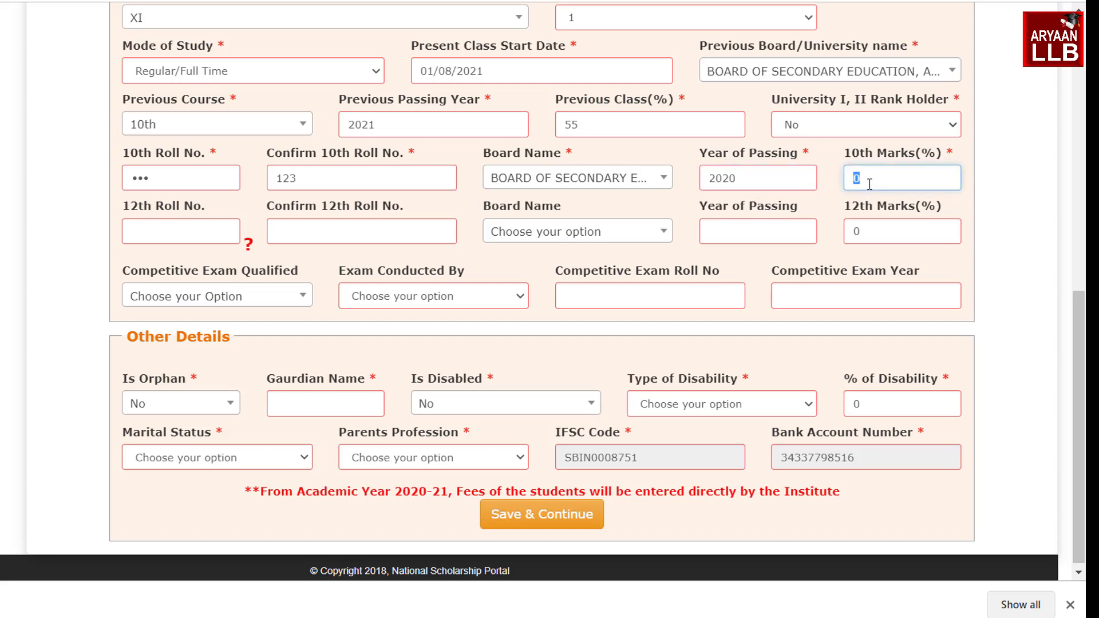
{"action": "type", "text": "60"}
{"action": "left_click", "coordinate": [164, 258]}
Set marital status Un Married, enter the guardian's name, pick parents' profession Others, and save
{"action": "mouse_move", "coordinate": [153, 236]}
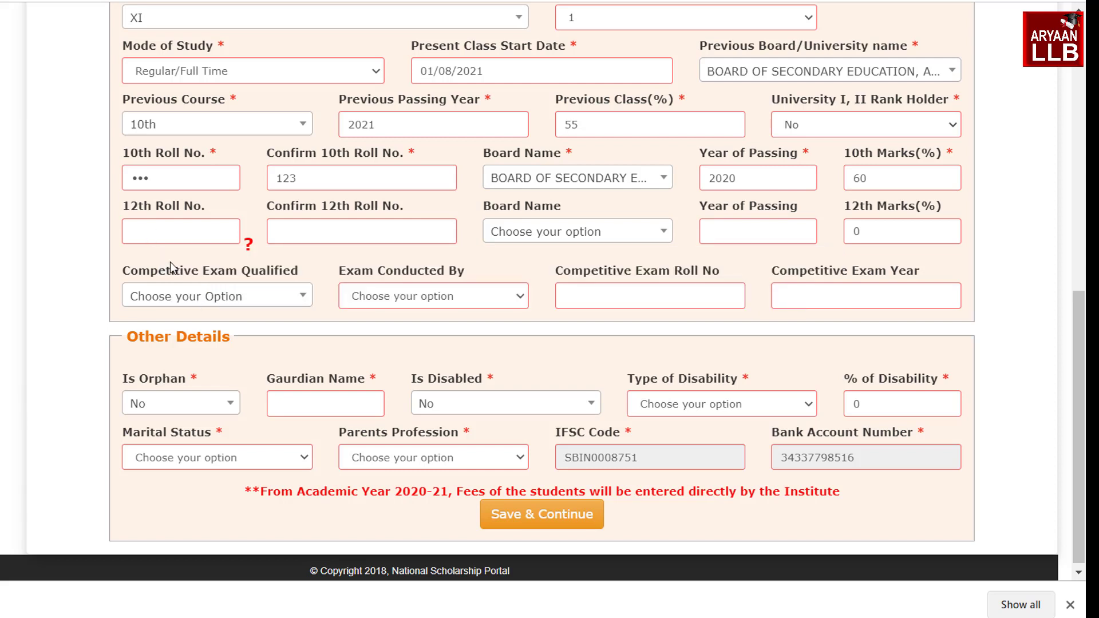
{"action": "scroll", "coordinate": [228, 414], "scroll_direction": "down", "scroll_amount": 1}
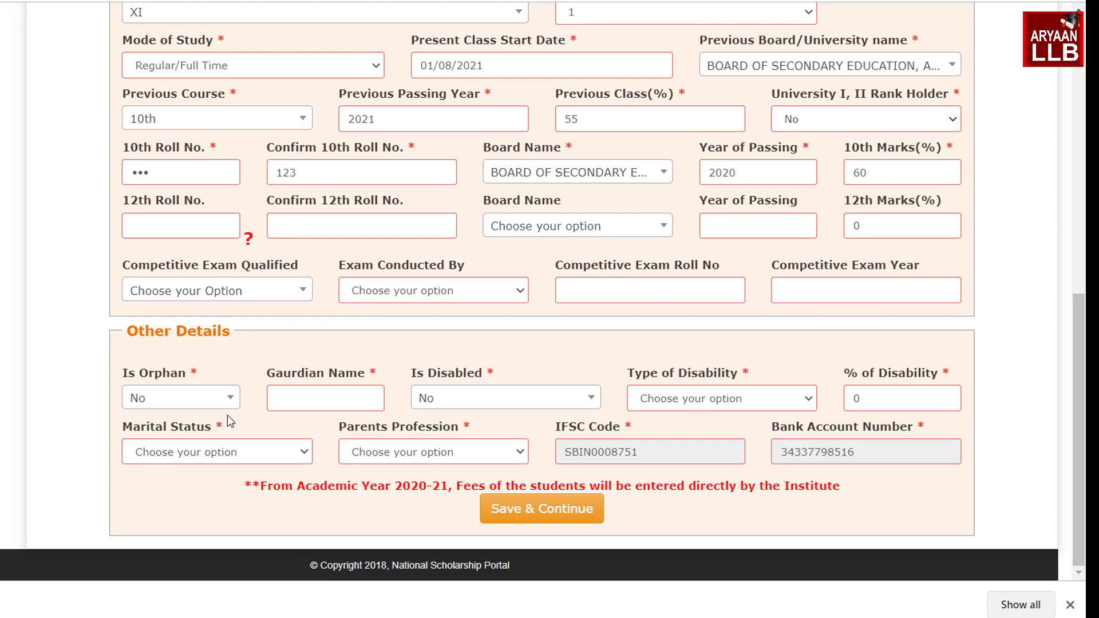
{"action": "left_click", "coordinate": [182, 456]}
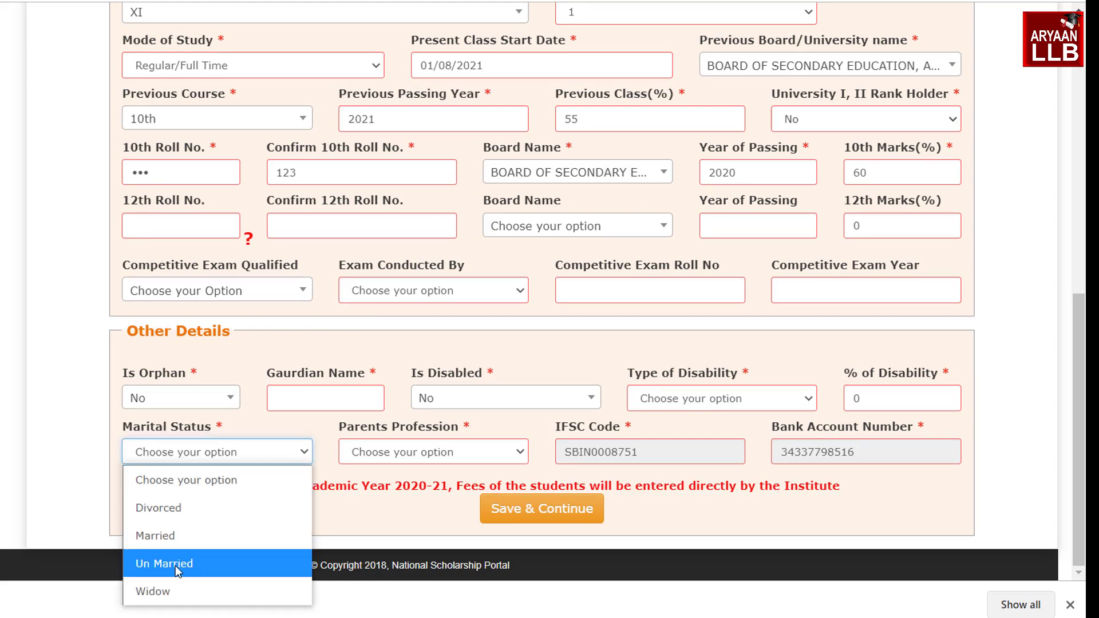
{"action": "left_click", "coordinate": [175, 565]}
{"action": "left_click", "coordinate": [319, 404]}
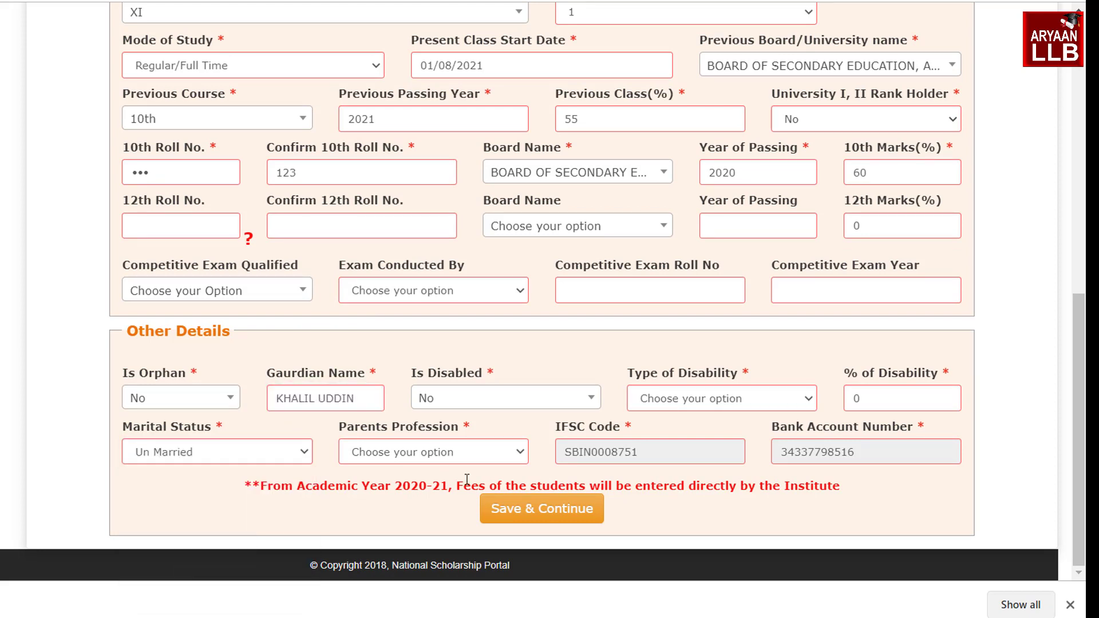
{"action": "left_click", "coordinate": [420, 455]}
{"action": "left_click", "coordinate": [420, 455]}
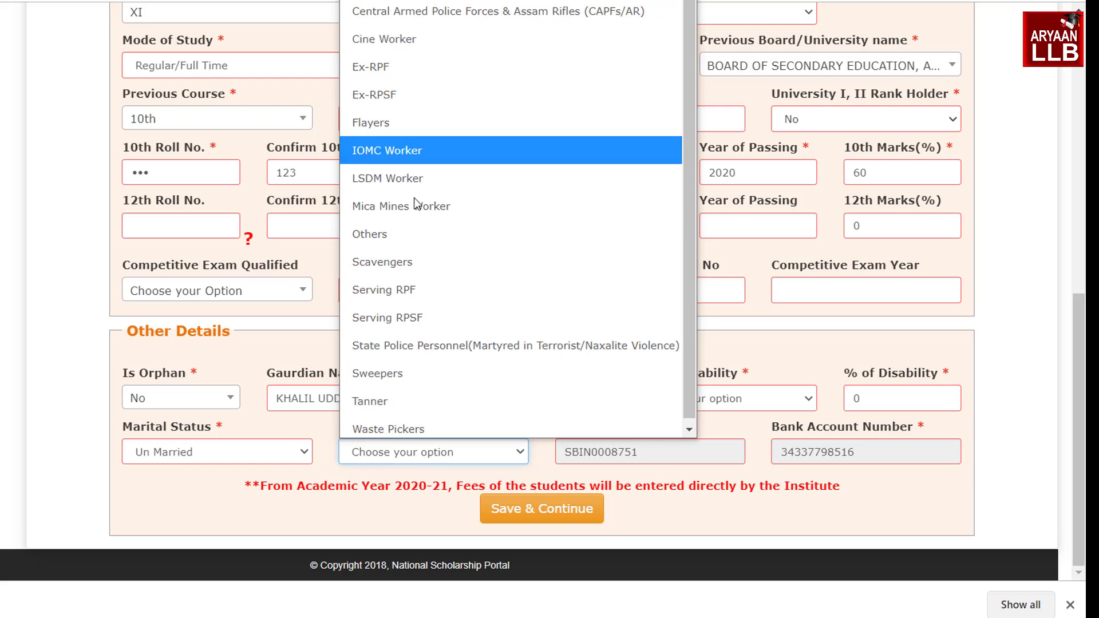
{"action": "left_click", "coordinate": [410, 232]}
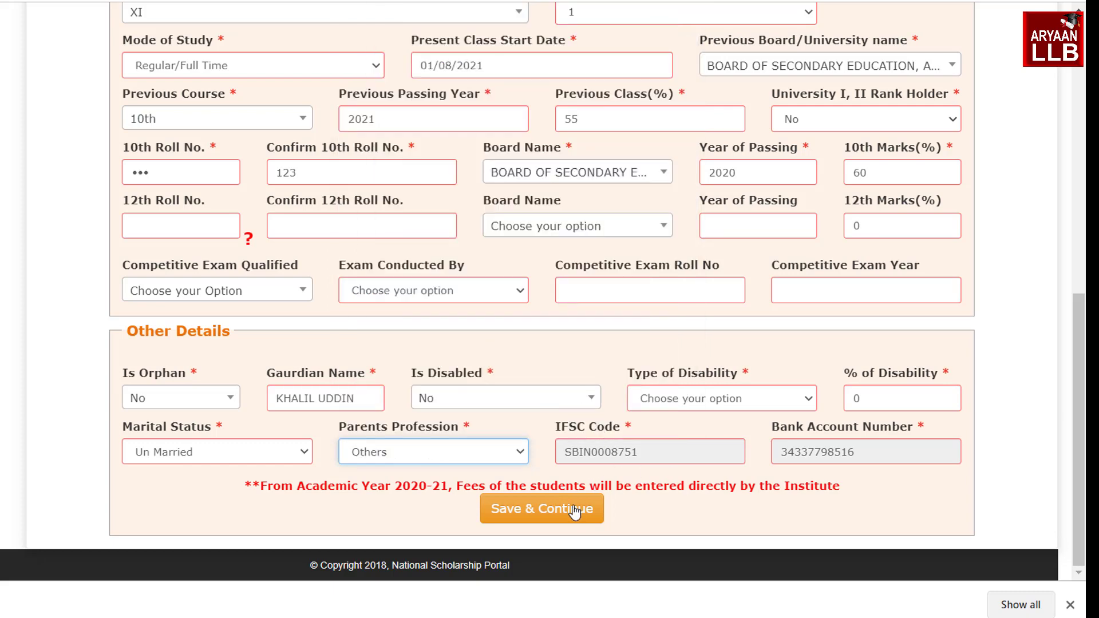
{"action": "left_click", "coordinate": [528, 513]}
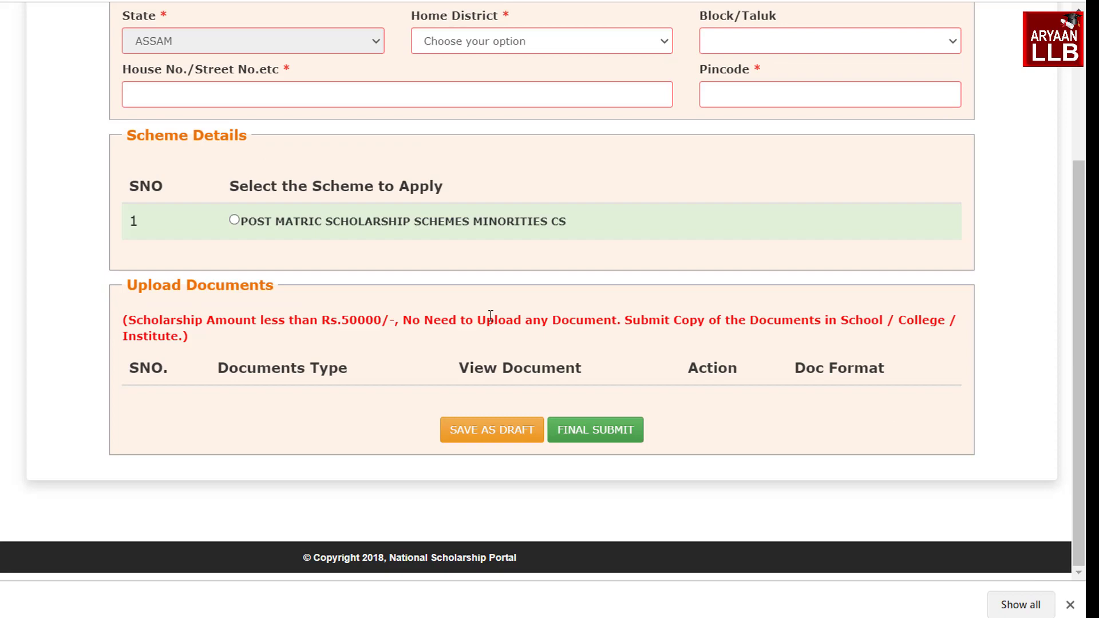
{"action": "scroll", "coordinate": [488, 314], "scroll_direction": "up", "scroll_amount": 10}
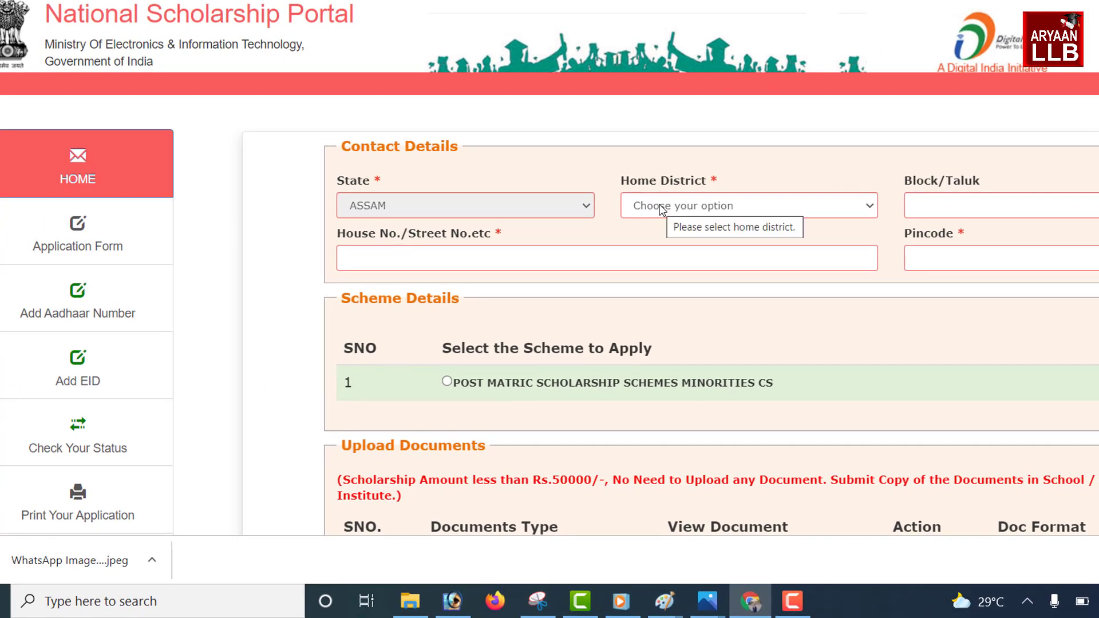
Set the home district to NAGAON, correcting an initial HOJAI pick, and the block to Doboka
{"action": "left_click", "coordinate": [629, 215]}
{"action": "scroll", "coordinate": [566, 475], "scroll_direction": "down", "scroll_amount": 6}
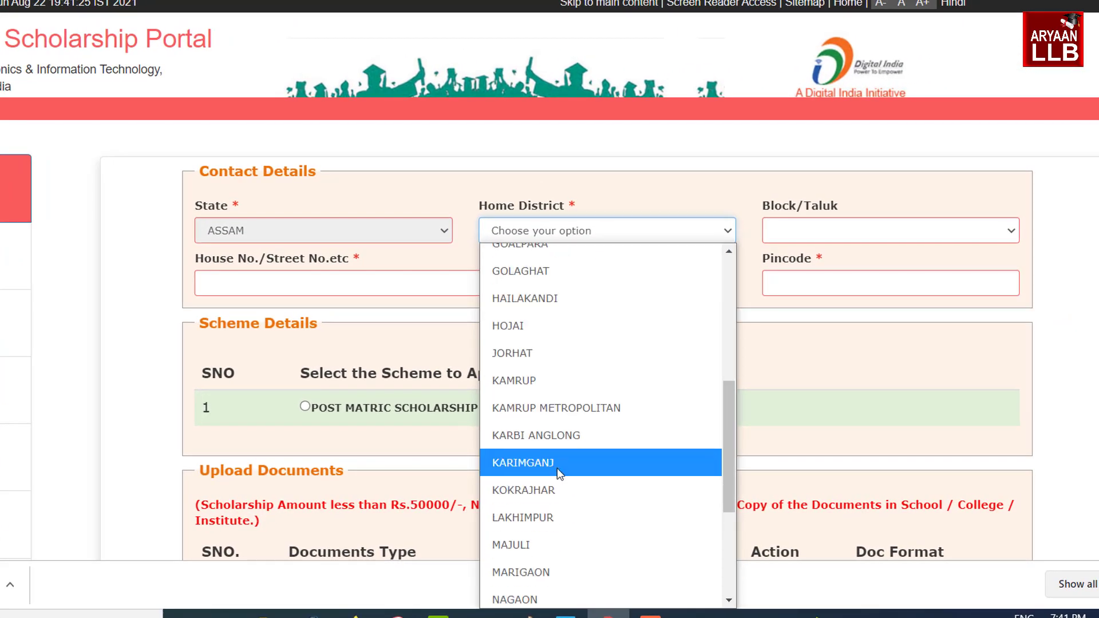
{"action": "left_click", "coordinate": [530, 321]}
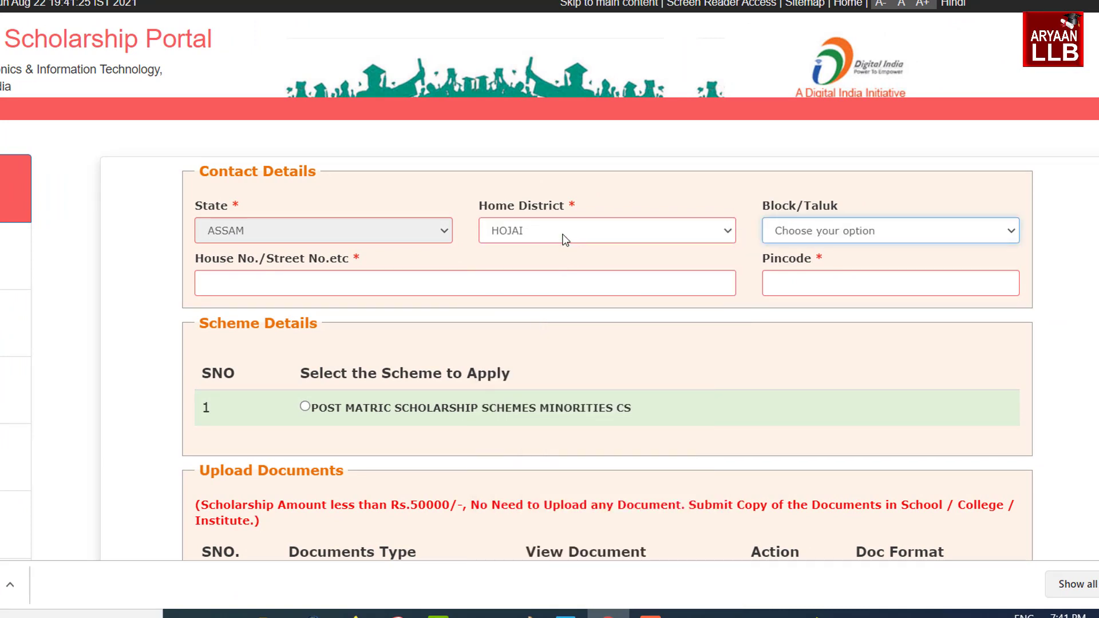
{"action": "left_click", "coordinate": [566, 235]}
{"action": "scroll", "coordinate": [596, 289], "scroll_direction": "up", "scroll_amount": 2}
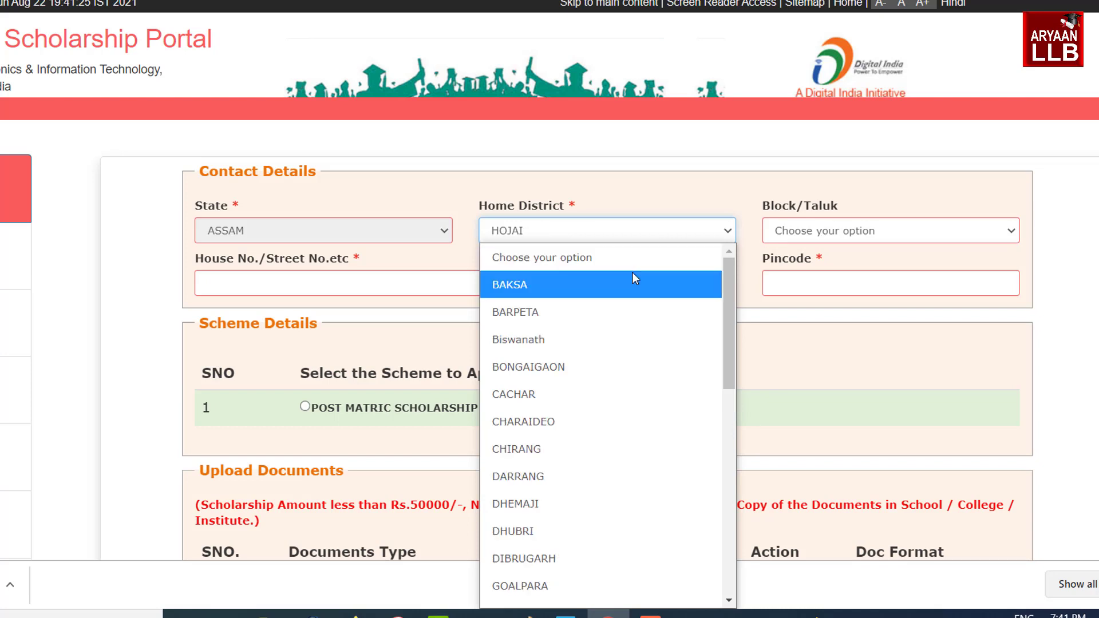
{"action": "key", "text": "n"}
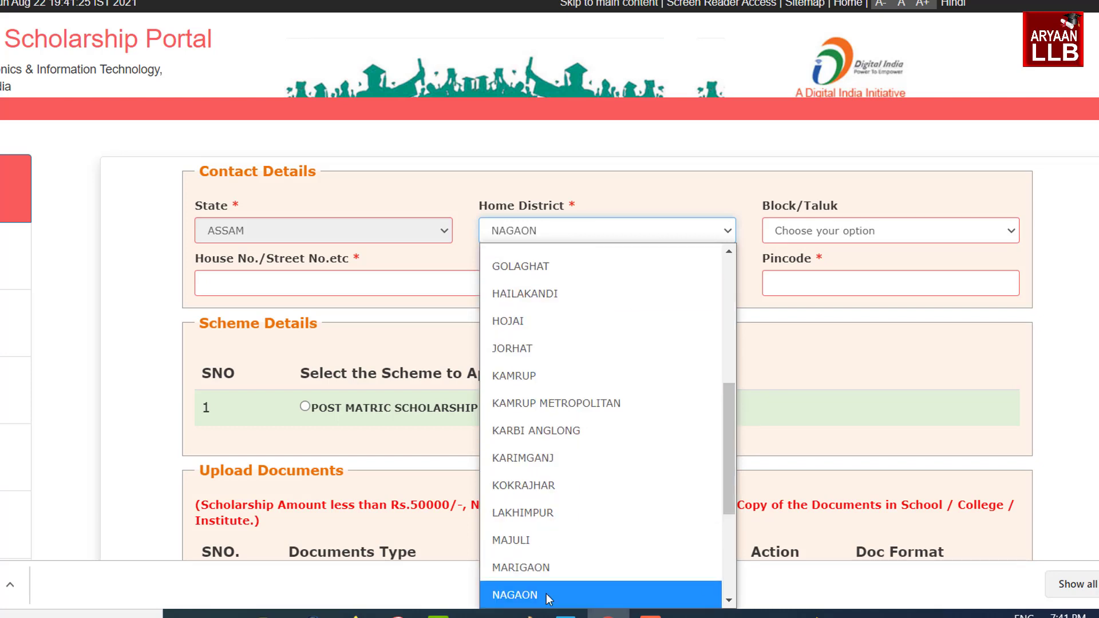
{"action": "left_click", "coordinate": [546, 598]}
{"action": "left_click", "coordinate": [798, 232]}
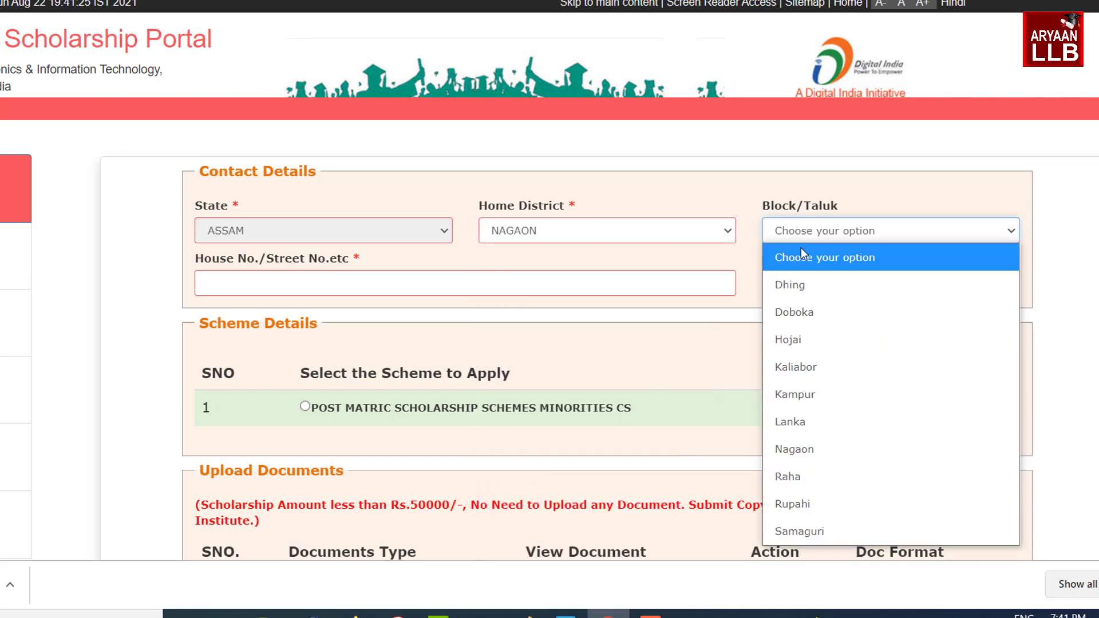
{"action": "left_click", "coordinate": [809, 312]}
Enter the house address number and the area pincode
{"action": "left_click", "coordinate": [482, 289]}
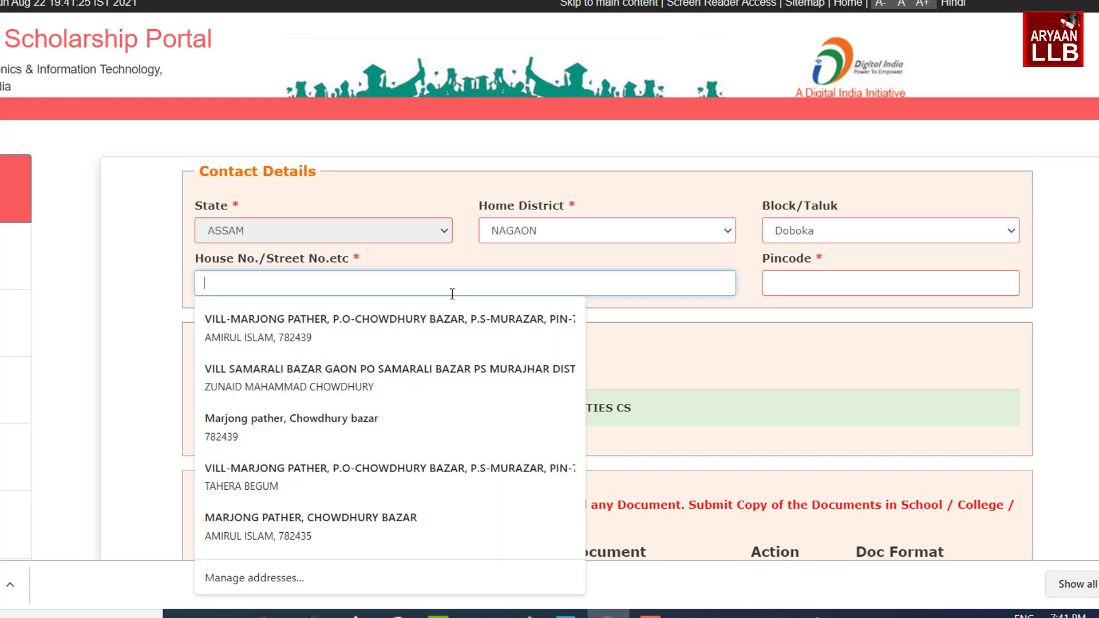
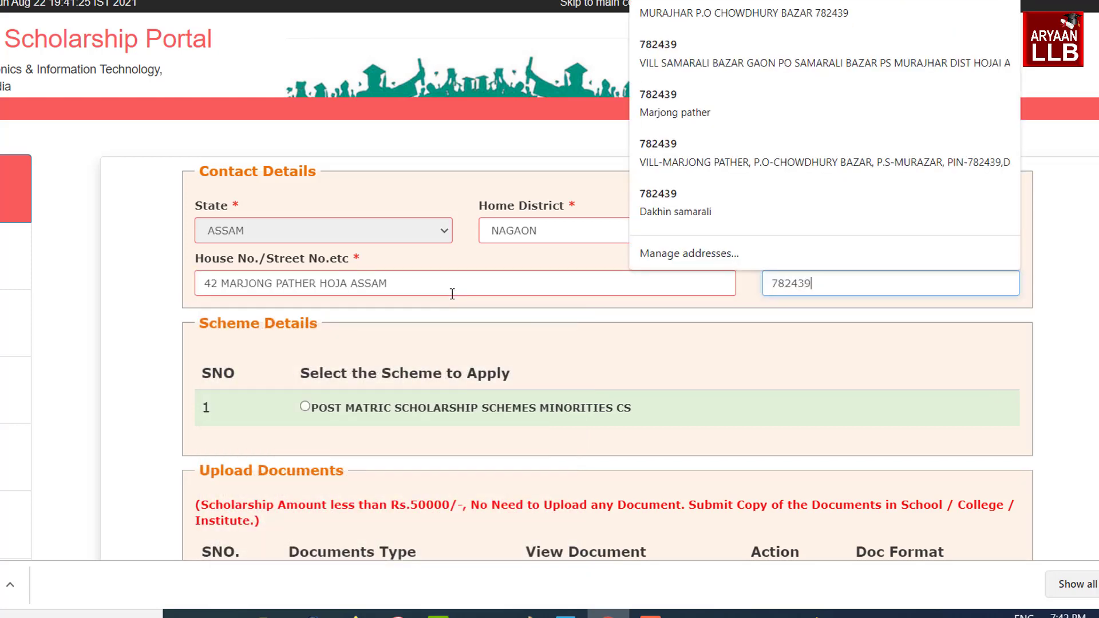
{"action": "scroll", "coordinate": [383, 246], "scroll_direction": "down", "scroll_amount": 3}
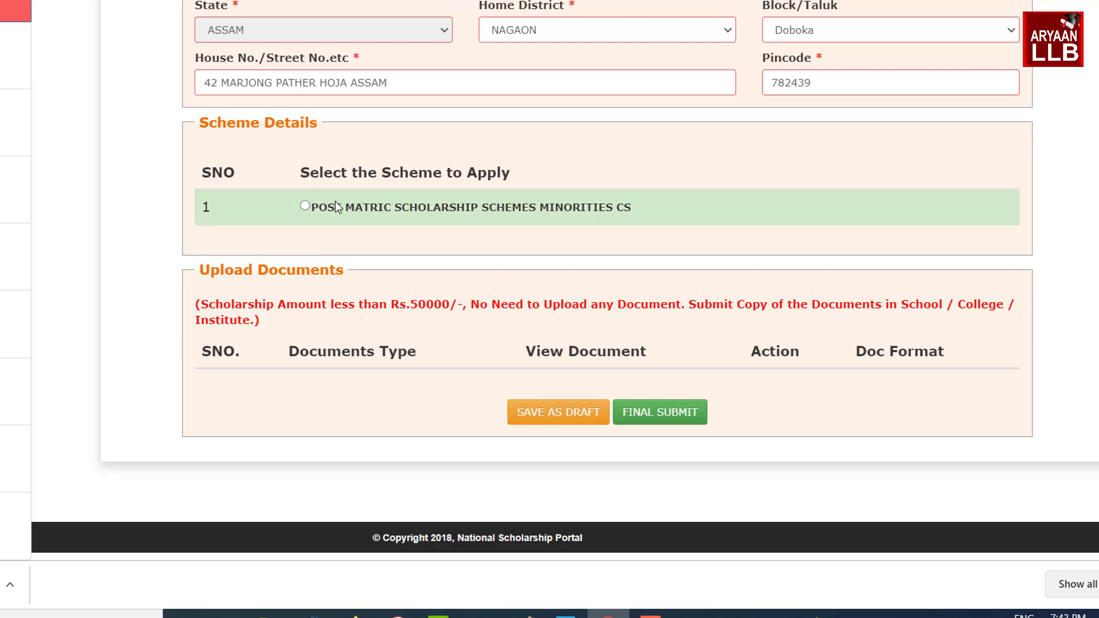
Choose POST MATRIC SCHOLARSHIP SCHEMES MINORITIES CS under Scheme Details to reveal its required documents
{"action": "left_click", "coordinate": [304, 205]}
{"action": "scroll", "coordinate": [374, 236], "scroll_direction": "down", "scroll_amount": 1}
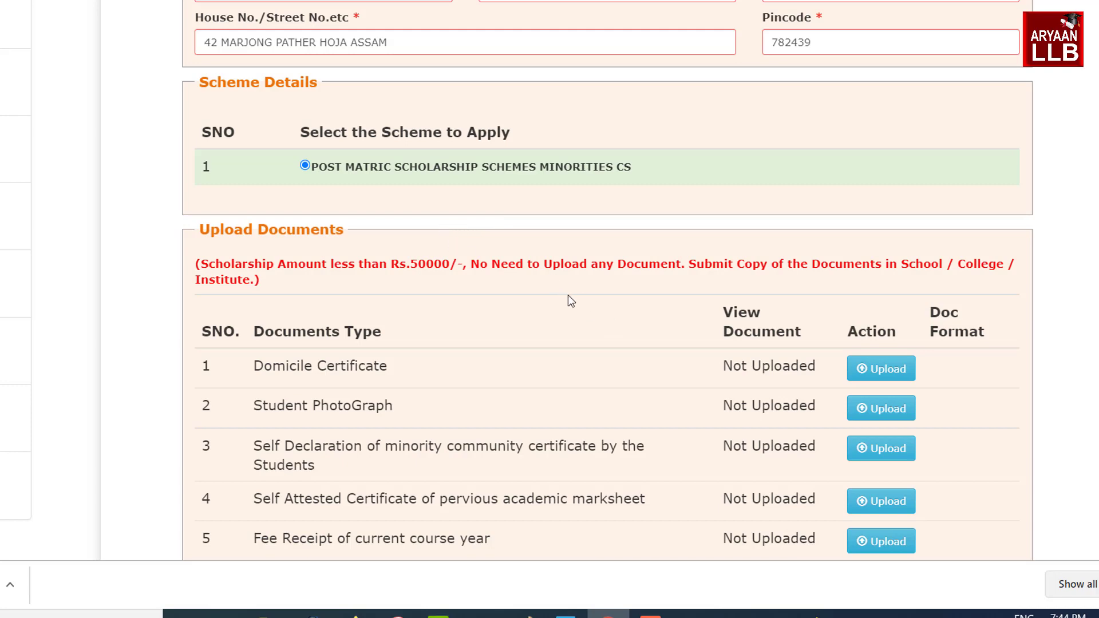
Scroll to the Domicile Certificate row in the documents table and open its upload form
{"action": "scroll", "coordinate": [410, 274], "scroll_direction": "down", "scroll_amount": 3}
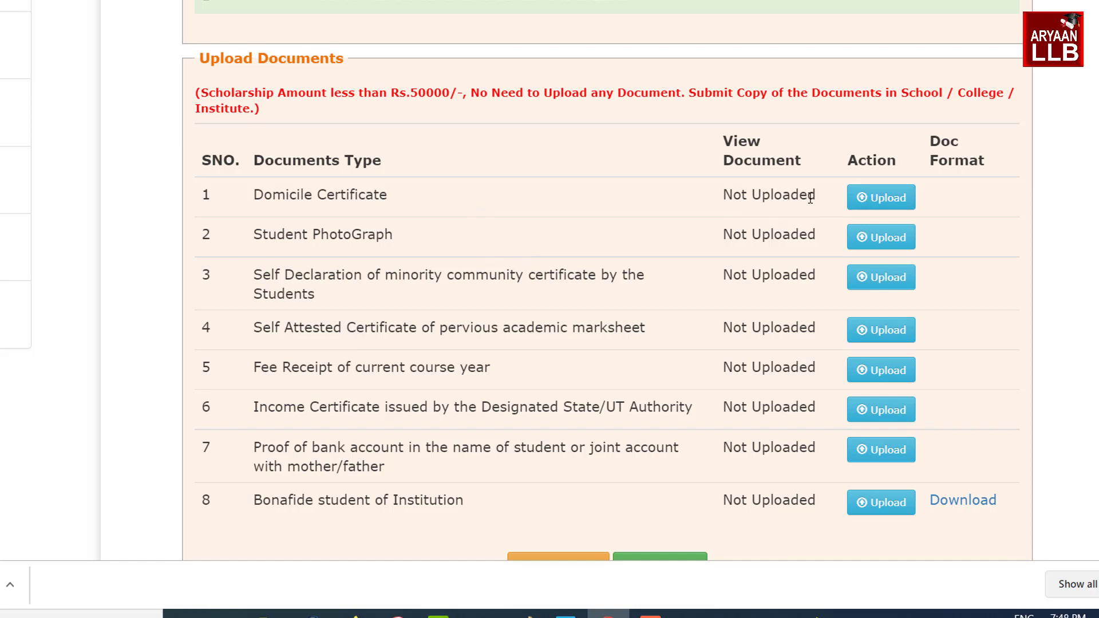
{"action": "left_click", "coordinate": [878, 203]}
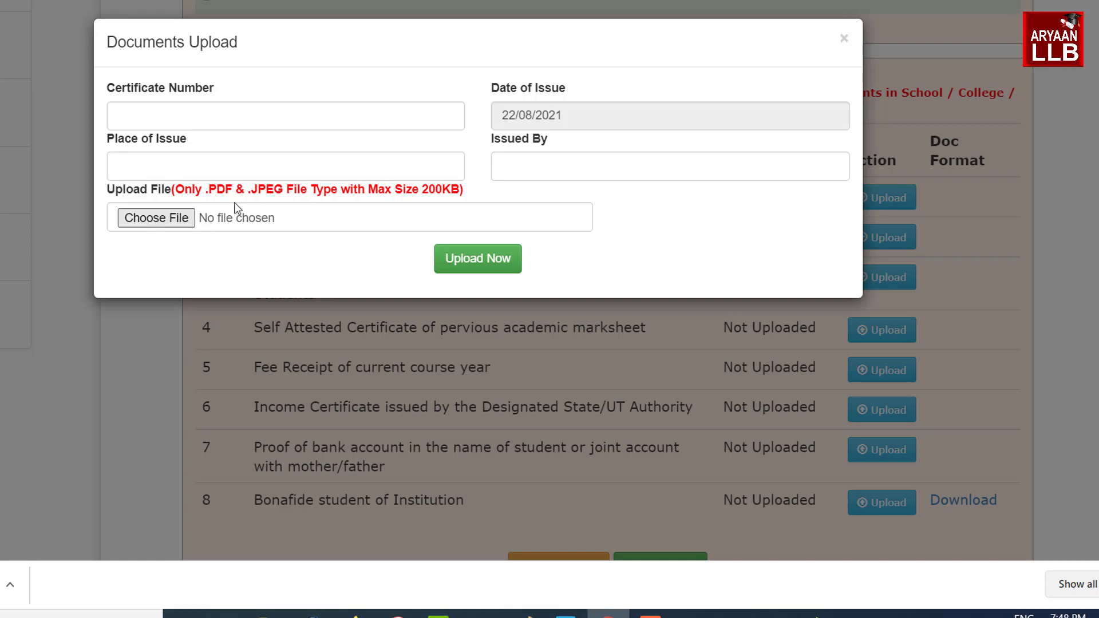
Upload the Domicile Certificate with issue date 22/08/2021, then submit the Student PhotoGraph file
{"action": "left_click", "coordinate": [561, 115]}
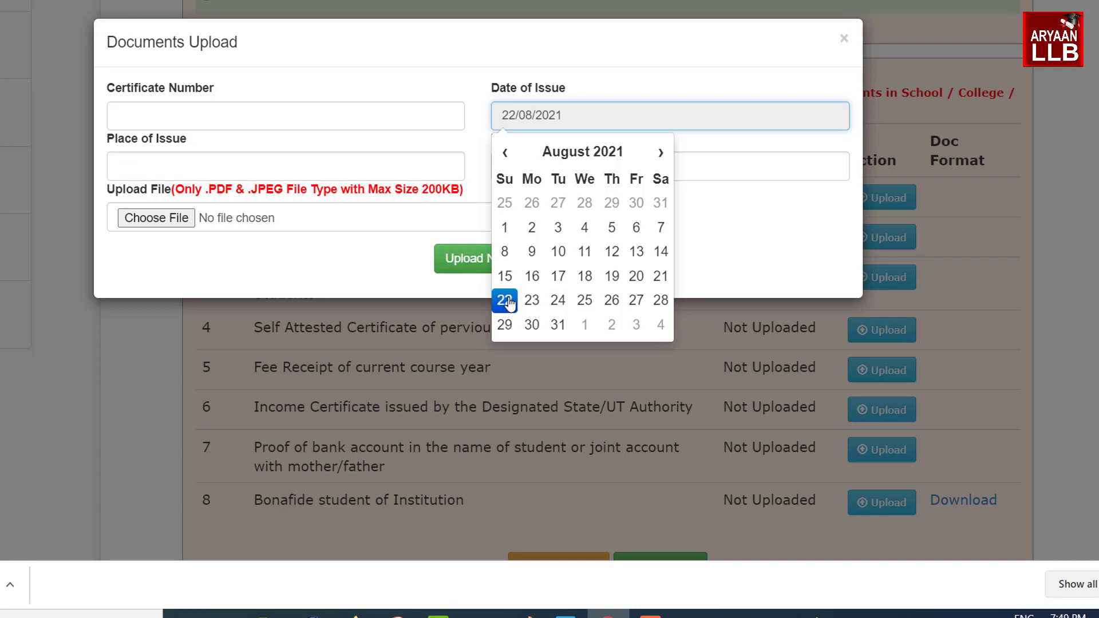
{"action": "left_click", "coordinate": [506, 302]}
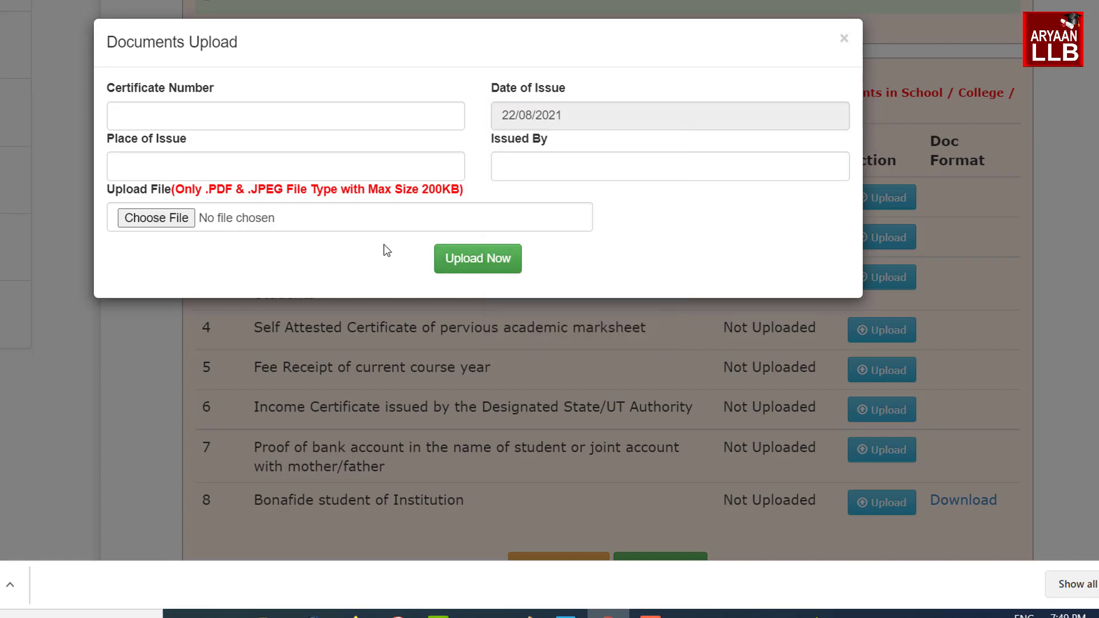
{"action": "left_click", "coordinate": [483, 263]}
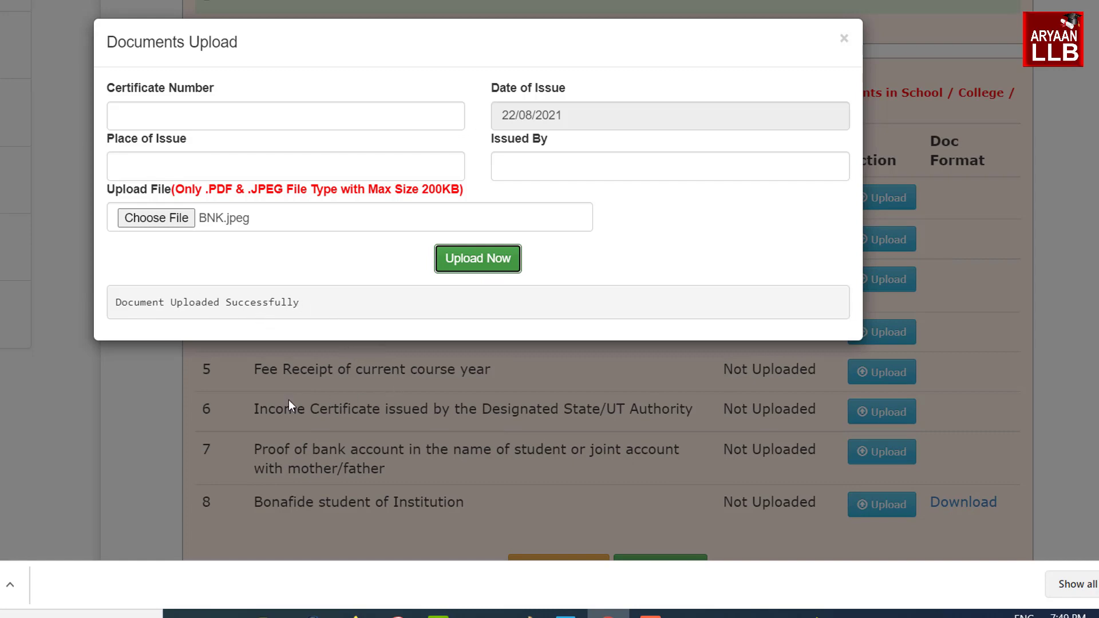
{"action": "left_click", "coordinate": [299, 347]}
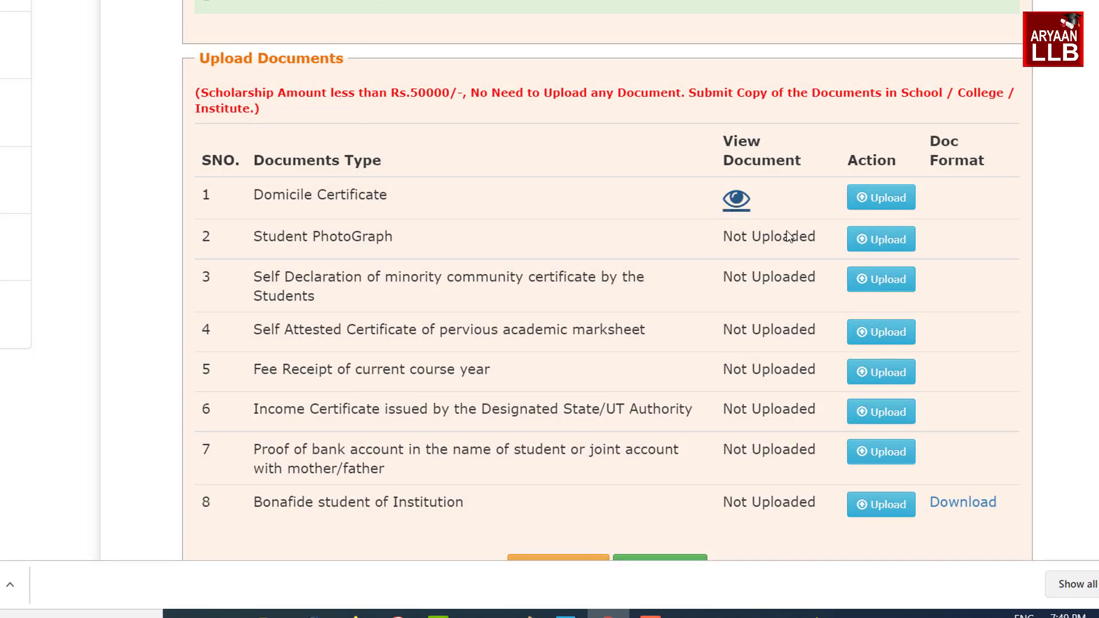
{"action": "left_click", "coordinate": [873, 247]}
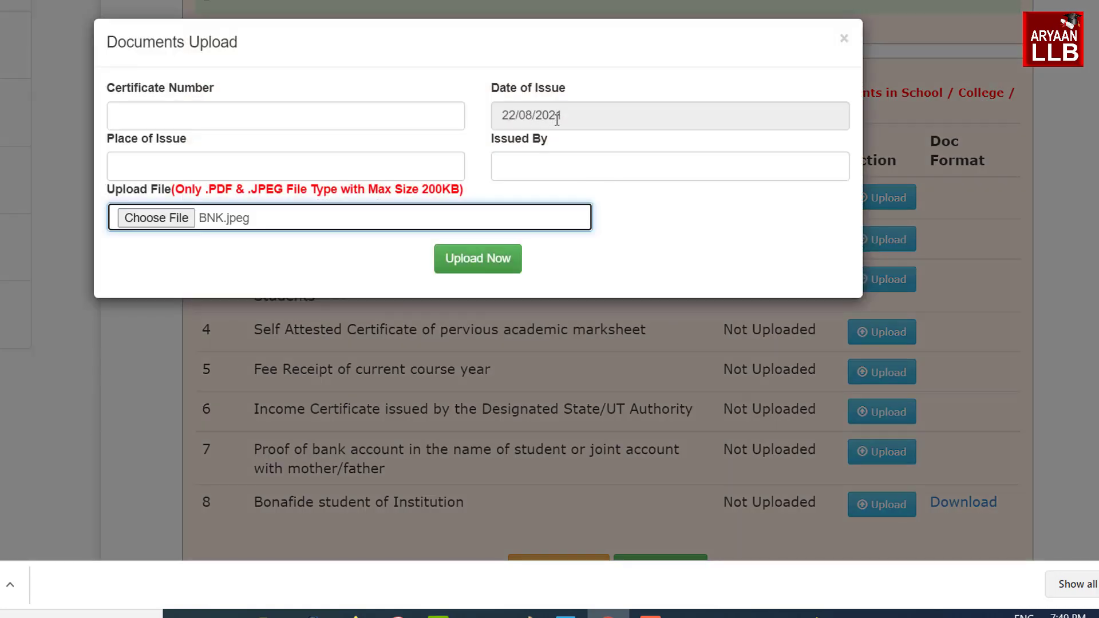
{"action": "left_click", "coordinate": [483, 265]}
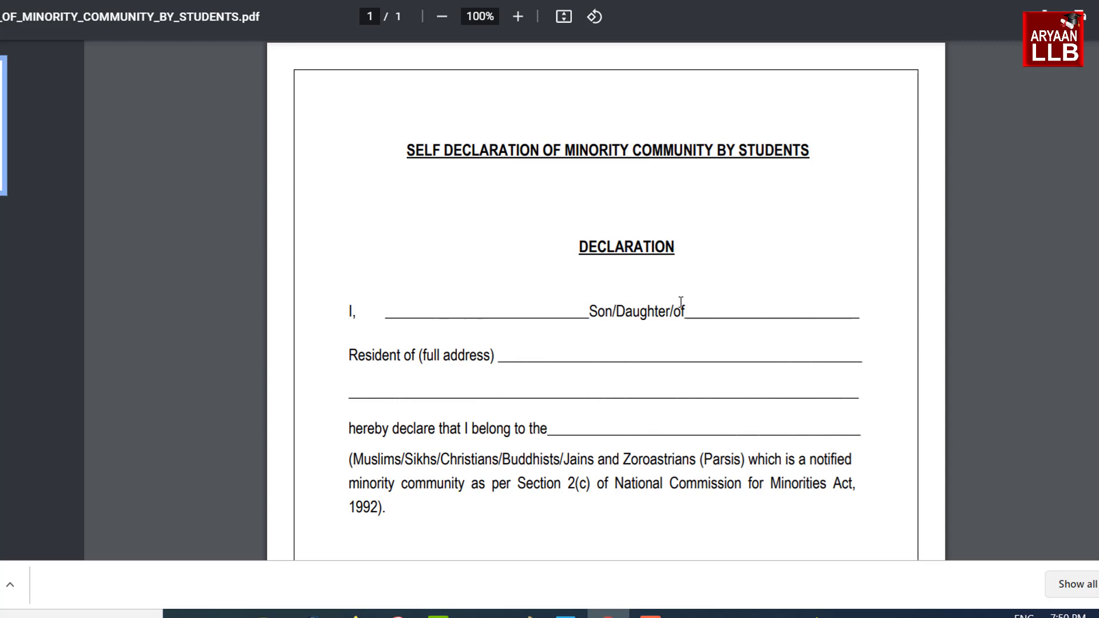
Read through the blank minority self-declaration PDF, then return to the portal's pending upload form
{"action": "scroll", "coordinate": [541, 282], "scroll_direction": "down", "scroll_amount": 7}
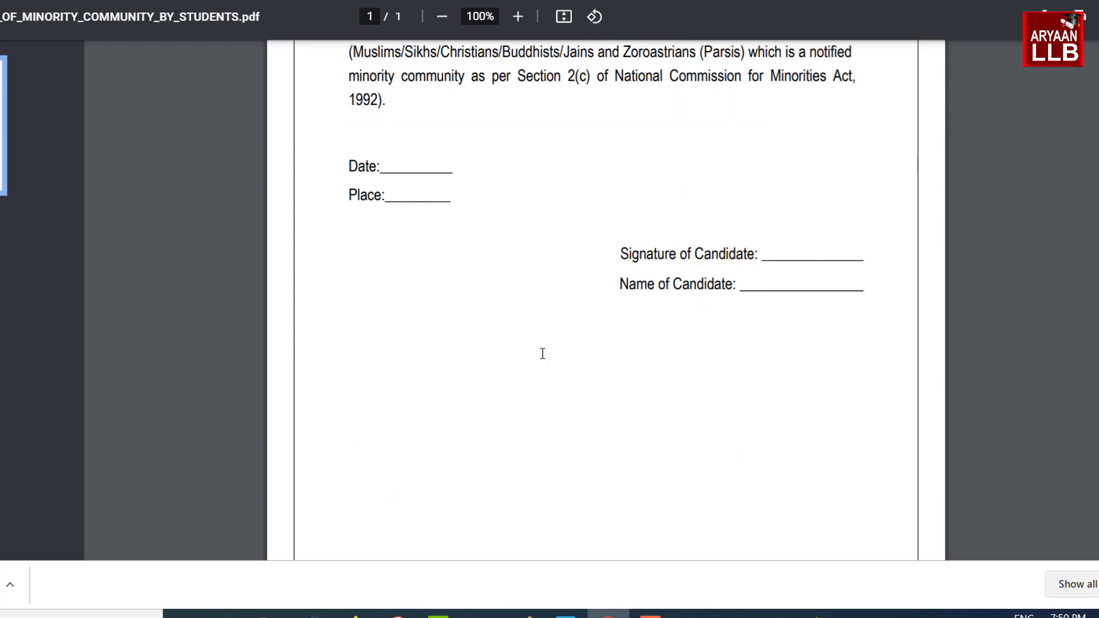
{"action": "scroll", "coordinate": [699, 287], "scroll_direction": "up", "scroll_amount": 1}
{"action": "scroll", "coordinate": [699, 287], "scroll_direction": "up", "scroll_amount": 1}
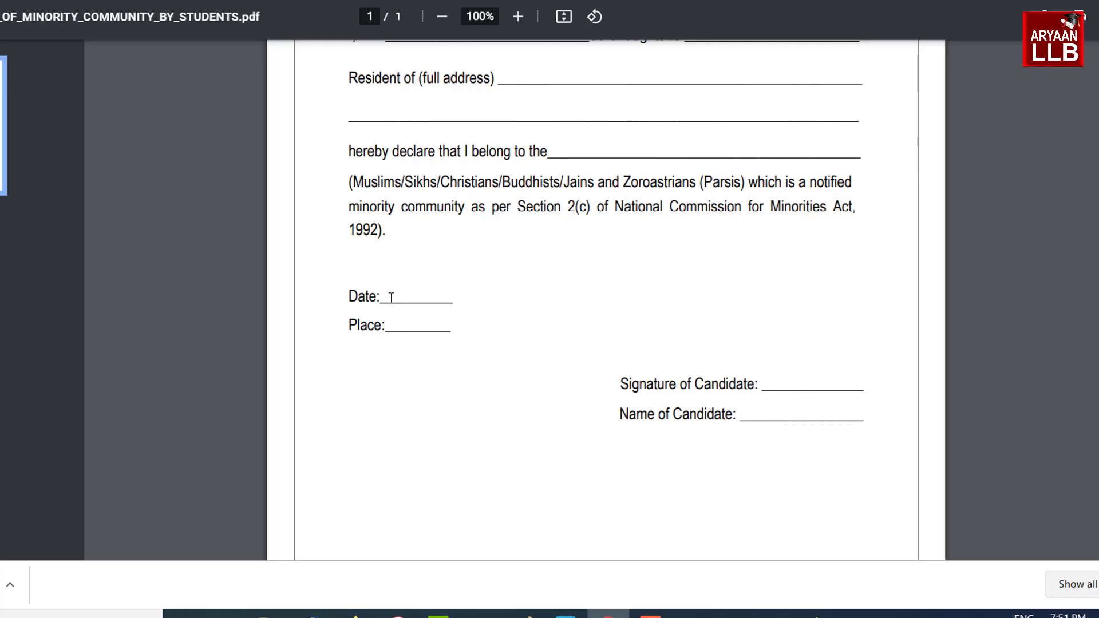
{"action": "left_click_drag", "start_coordinate": [759, 386], "coordinate": [854, 387]}
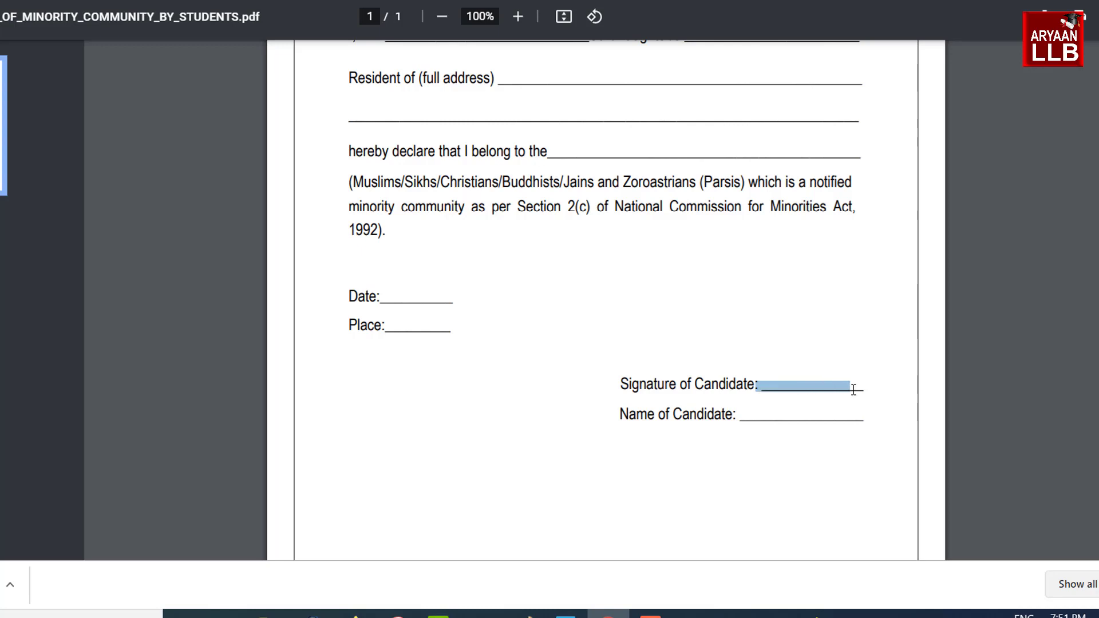
{"action": "left_click", "coordinate": [748, 418]}
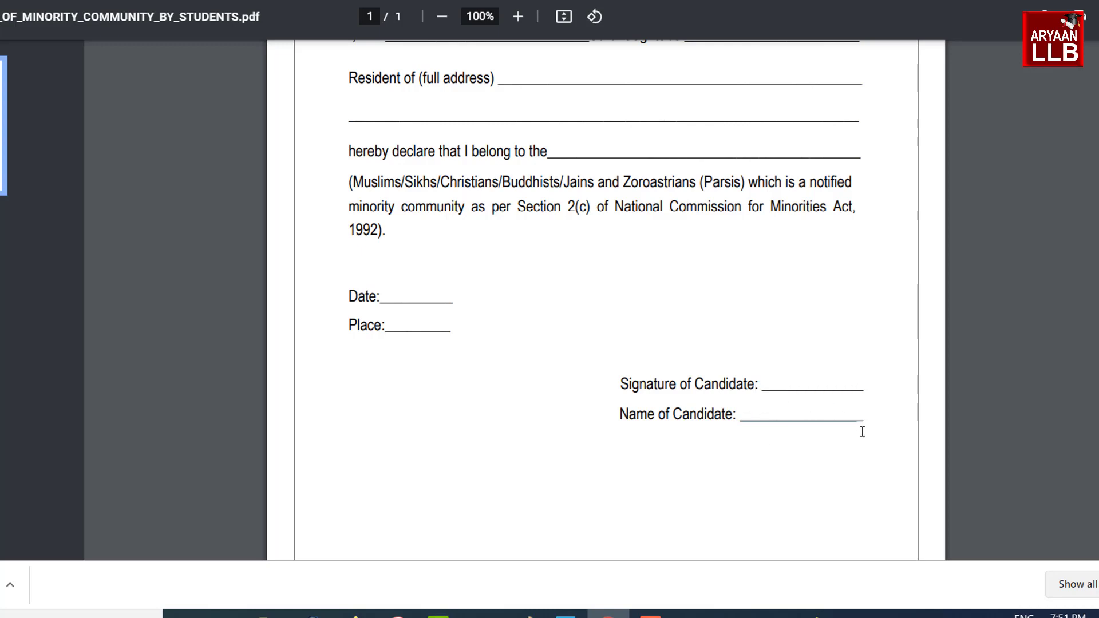
{"action": "scroll", "coordinate": [881, 394], "scroll_direction": "down", "scroll_amount": 4}
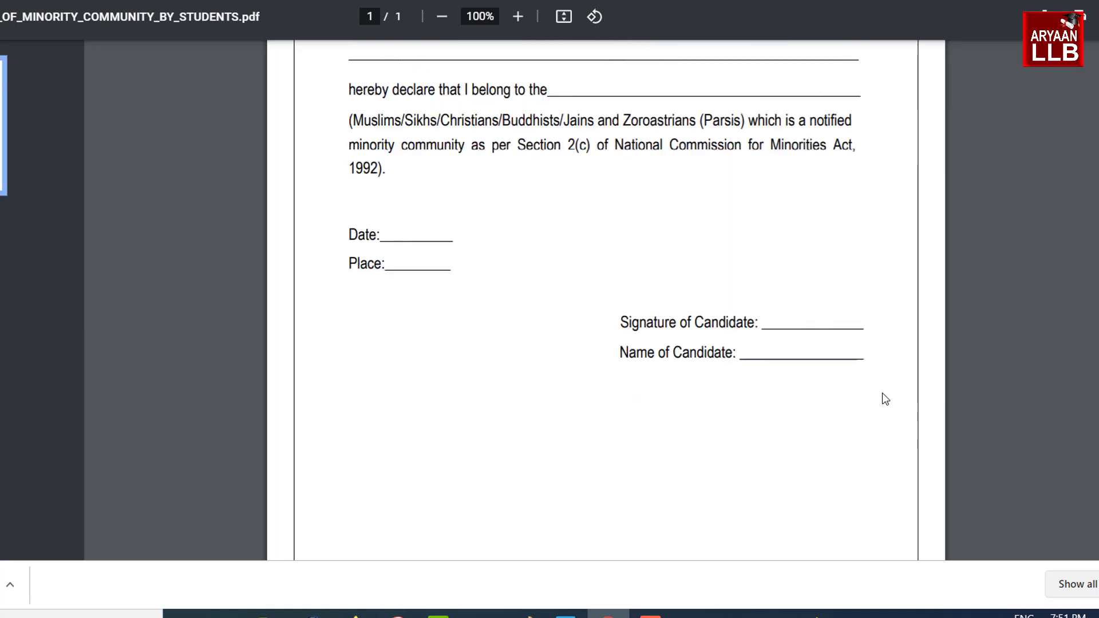
{"action": "scroll", "coordinate": [839, 321], "scroll_direction": "up", "scroll_amount": 8}
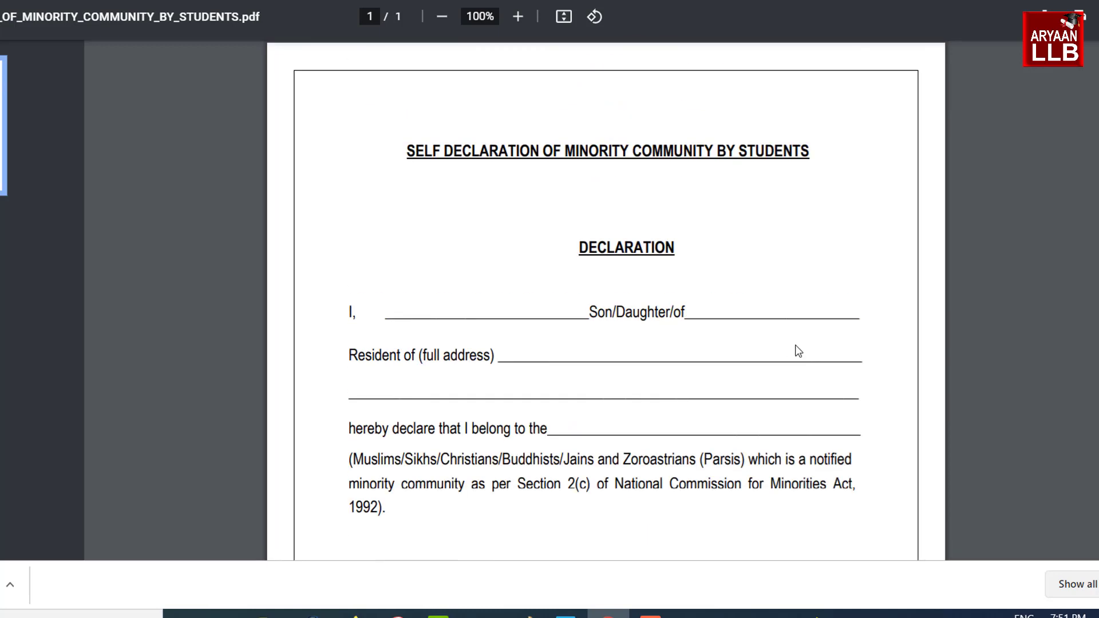
{"action": "key", "text": "ctrl+Tab"}
{"action": "left_click", "coordinate": [881, 281]}
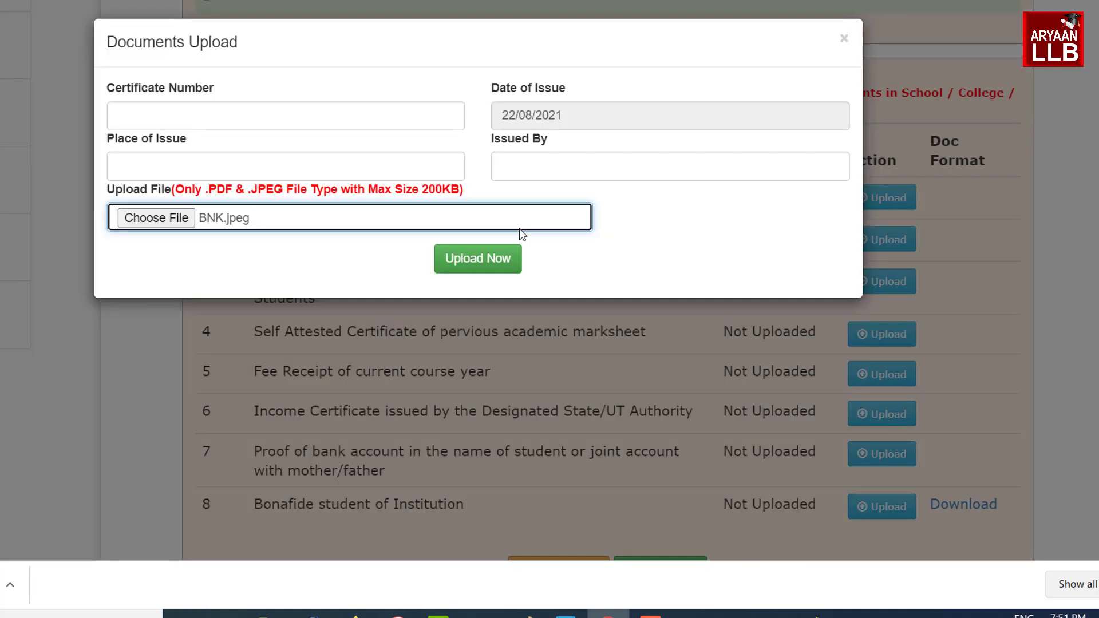
Upload the self-declaration, previous marksheet, fee receipt and income certificate documents
{"action": "left_click", "coordinate": [478, 258]}
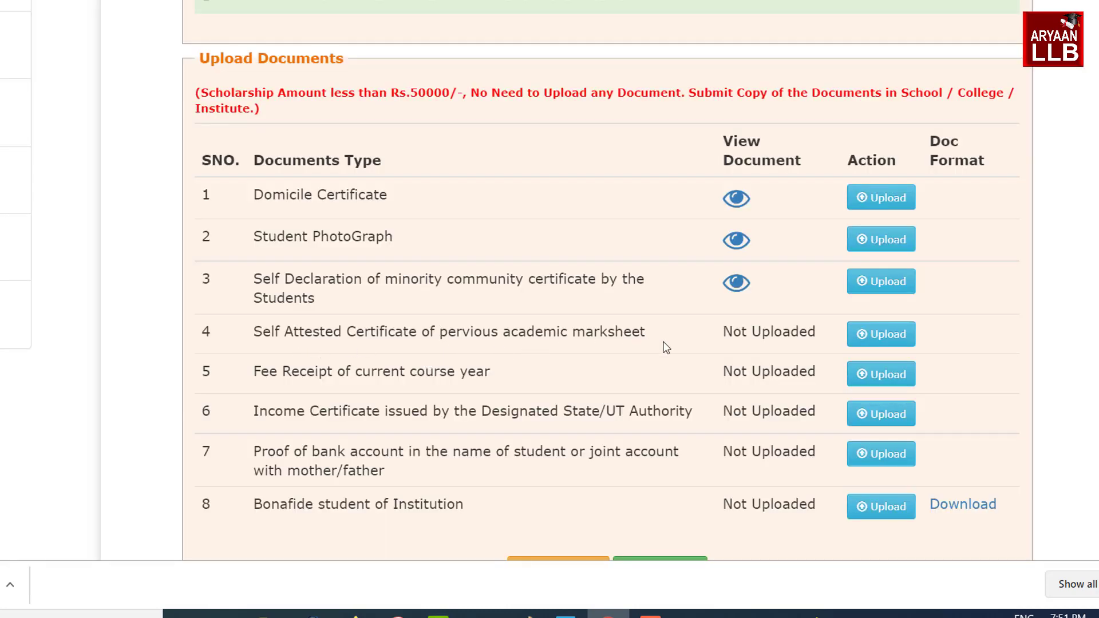
{"action": "left_click", "coordinate": [875, 345]}
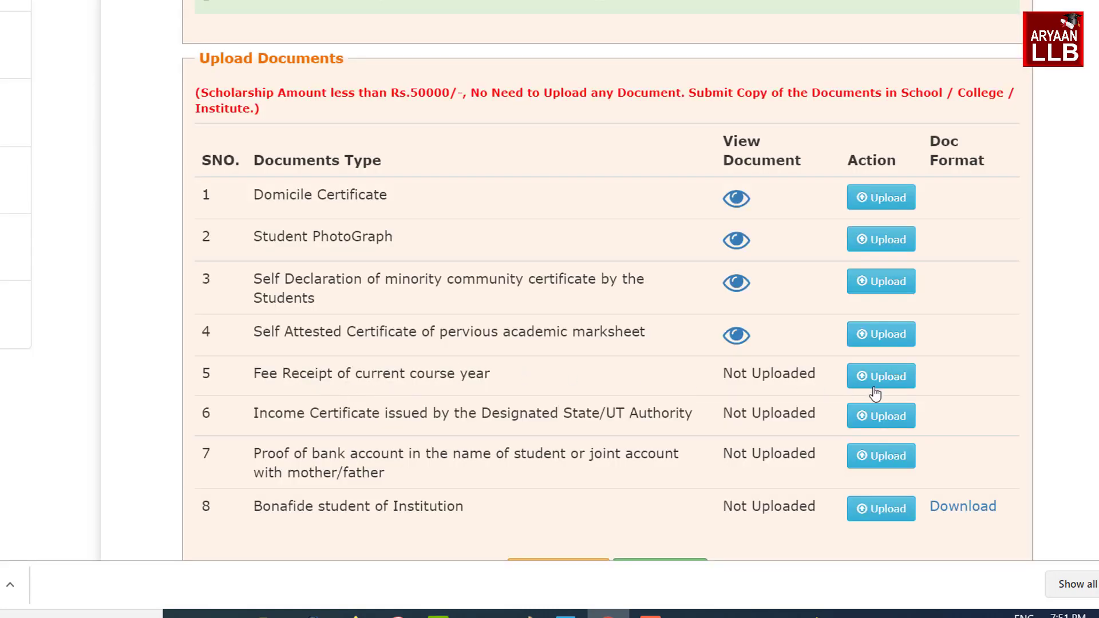
{"action": "left_click", "coordinate": [887, 377]}
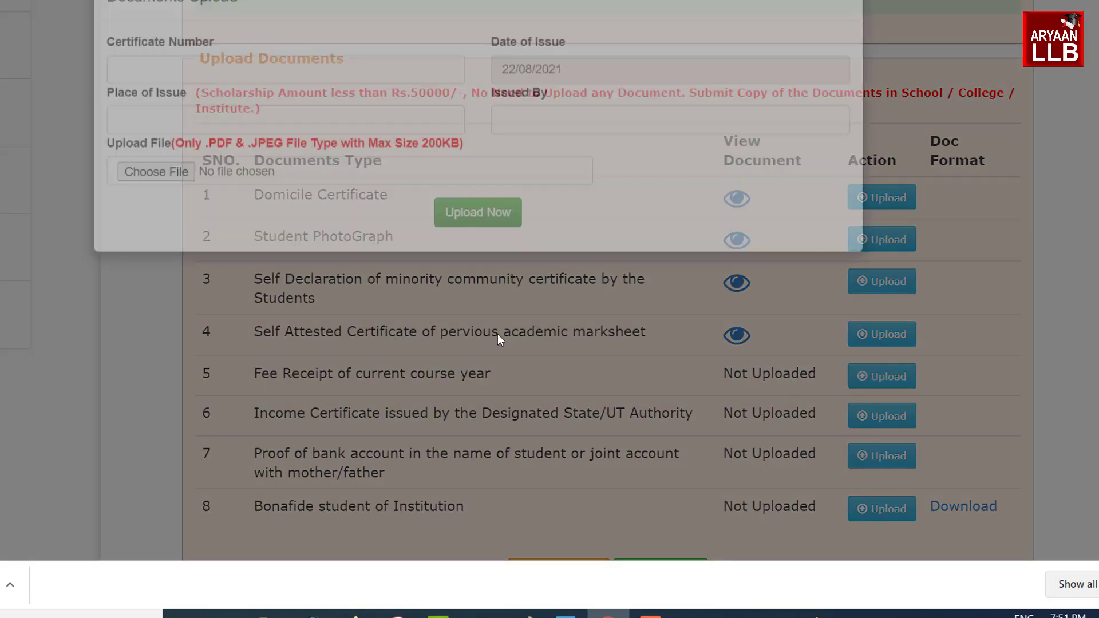
{"action": "left_click", "coordinate": [297, 227]}
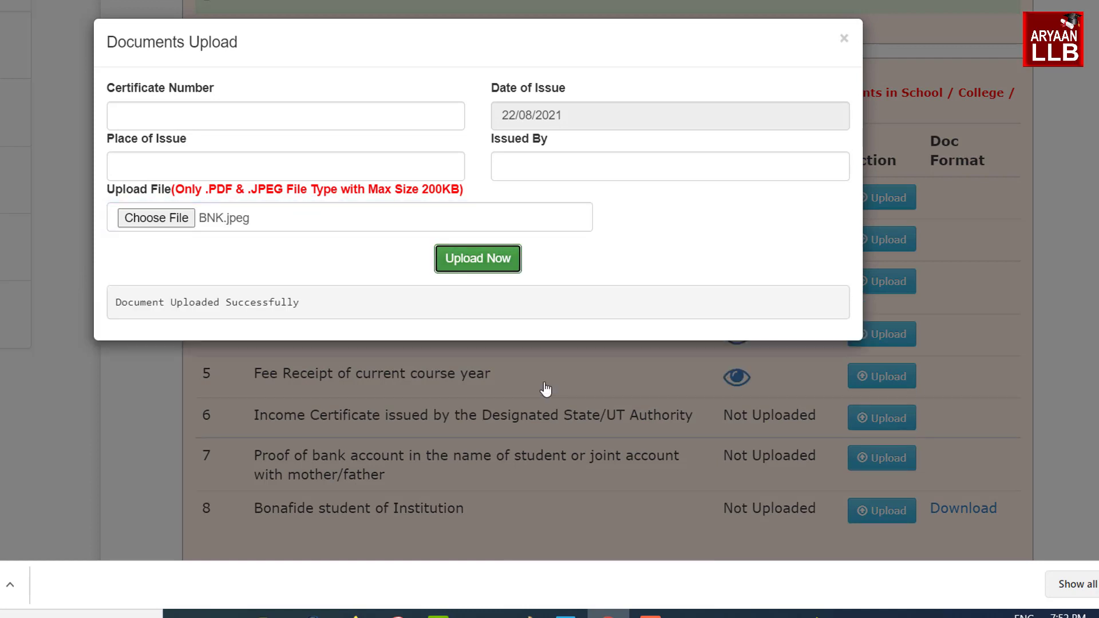
{"action": "left_click", "coordinate": [545, 389]}
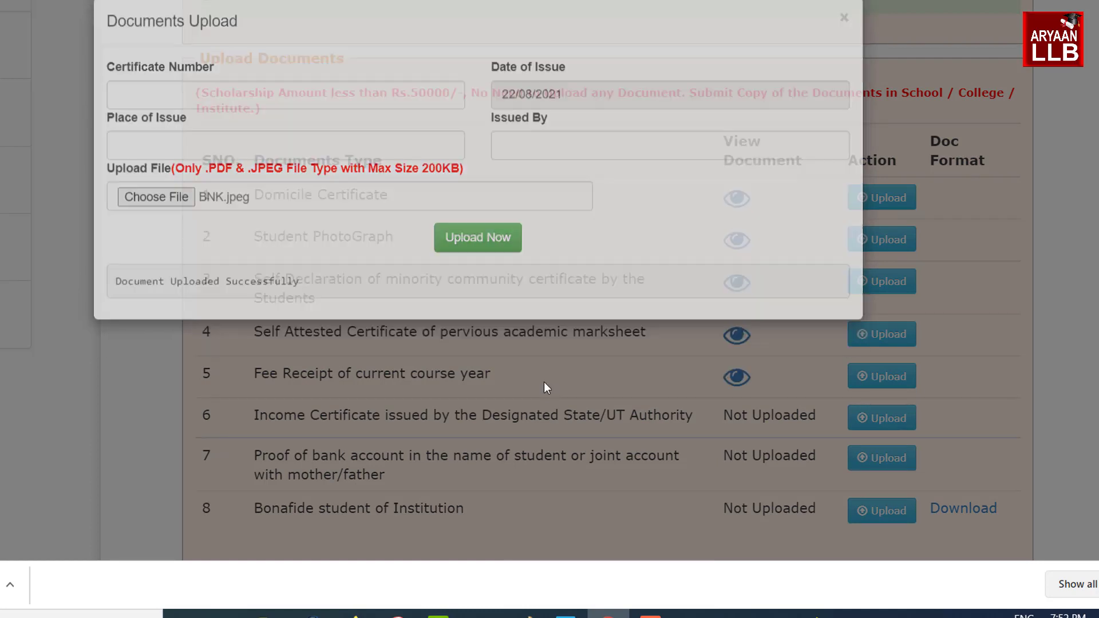
{"action": "scroll", "coordinate": [550, 379], "scroll_direction": "down", "scroll_amount": 2}
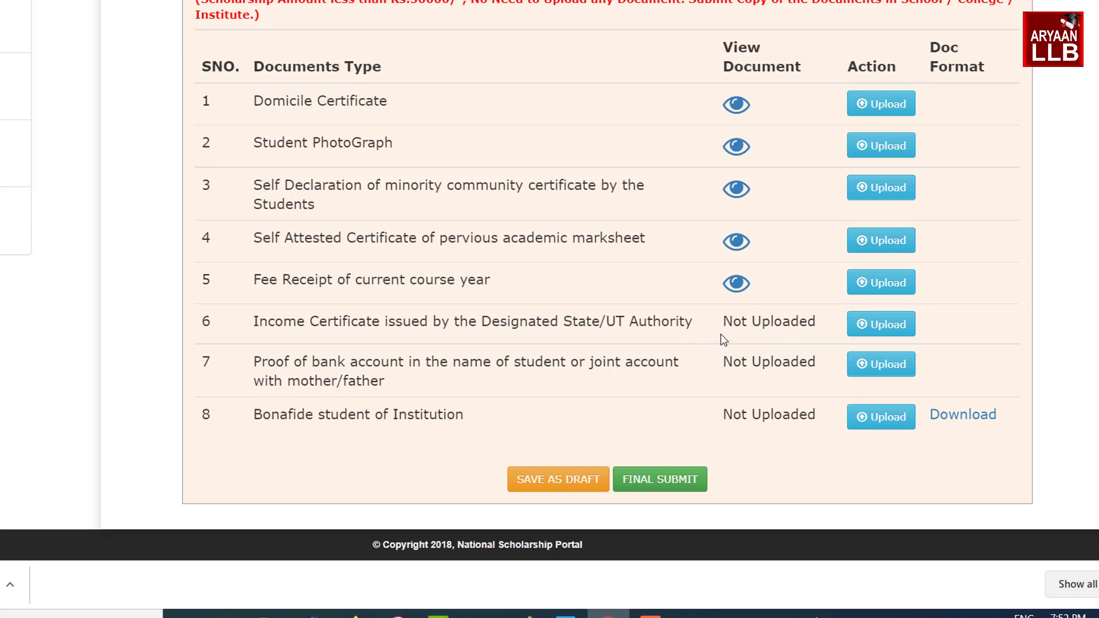
{"action": "left_click", "coordinate": [864, 328]}
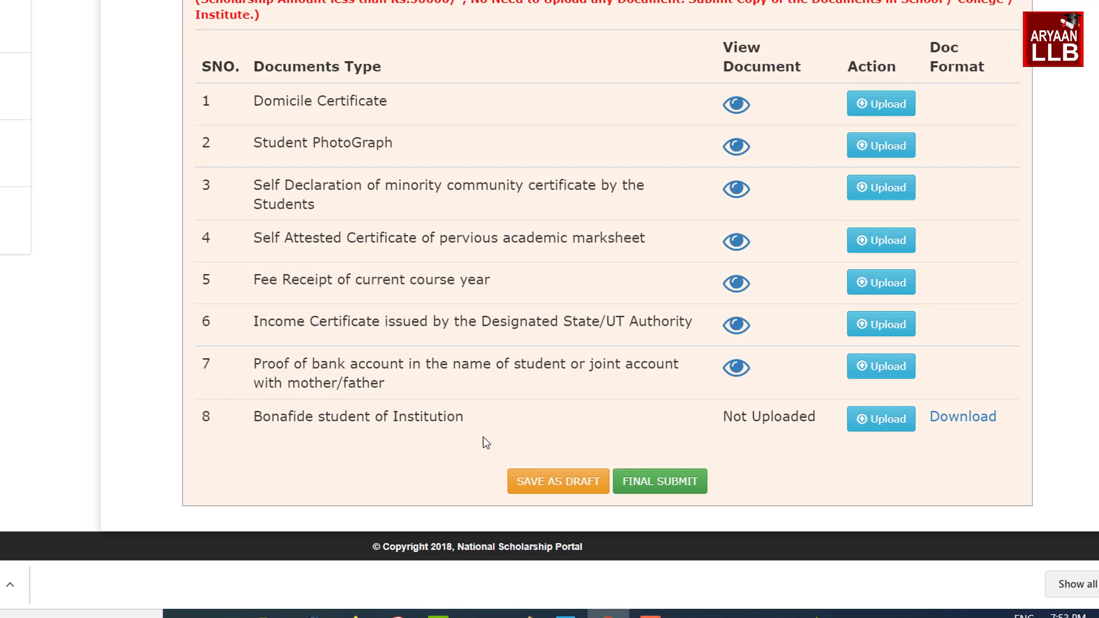
Download the Bonafide certificate template, scroll through its Photo and Roll No. fields, then go back
{"action": "left_click", "coordinate": [957, 424]}
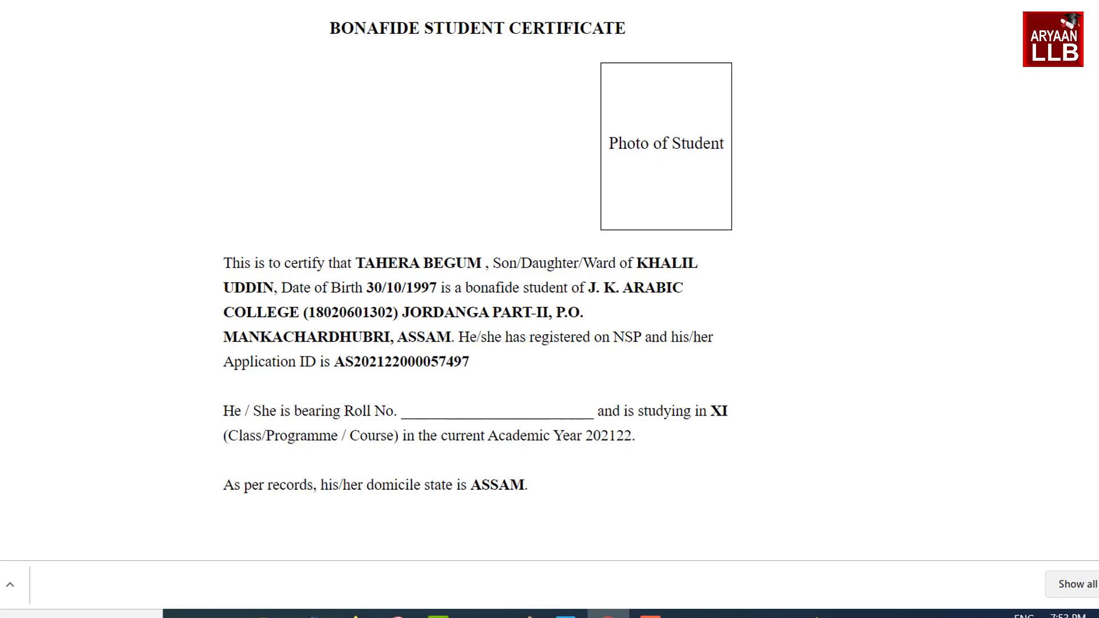
{"action": "key", "text": "ctrl+w"}
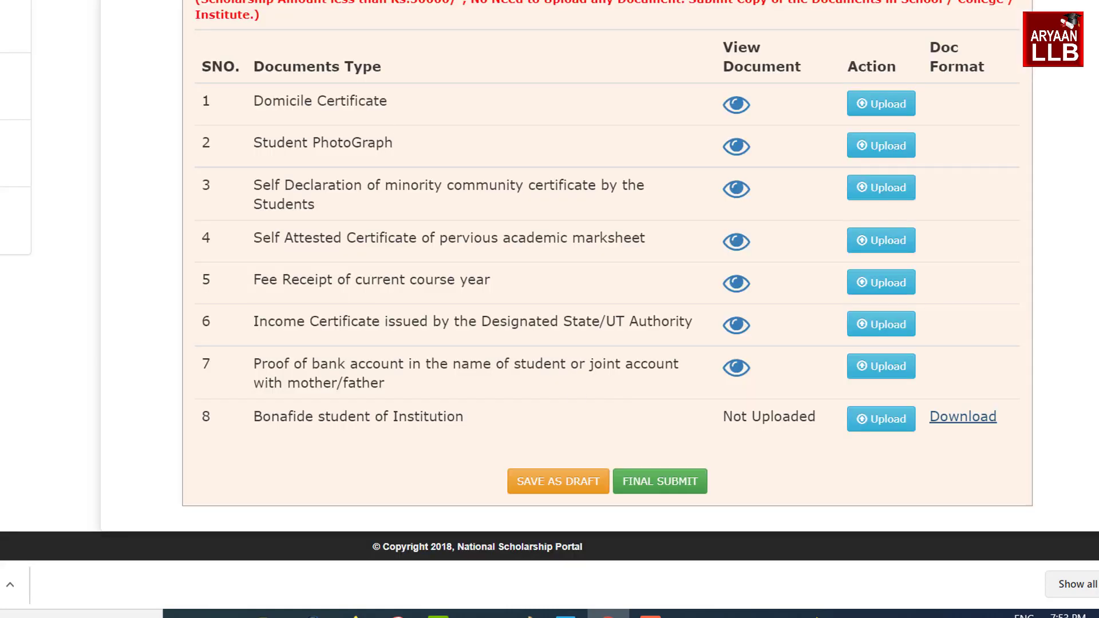
{"action": "key", "text": "ctrl+shift+t"}
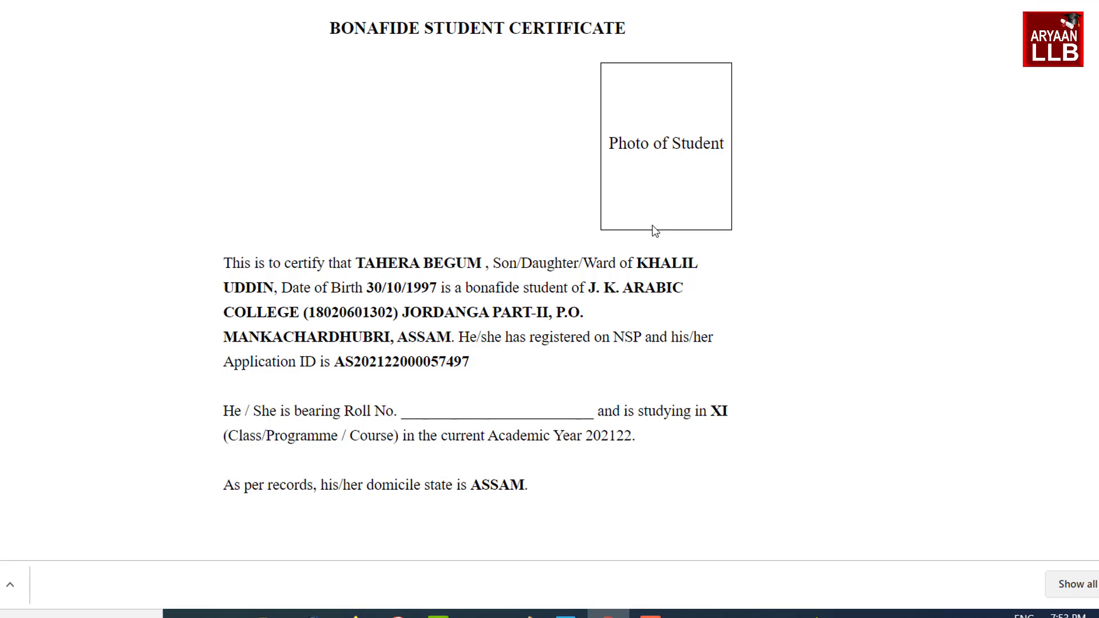
{"action": "left_click_drag", "start_coordinate": [609, 143], "coordinate": [711, 171]}
{"action": "left_click", "coordinate": [691, 186]}
{"action": "scroll", "coordinate": [372, 256], "scroll_direction": "down", "scroll_amount": 3}
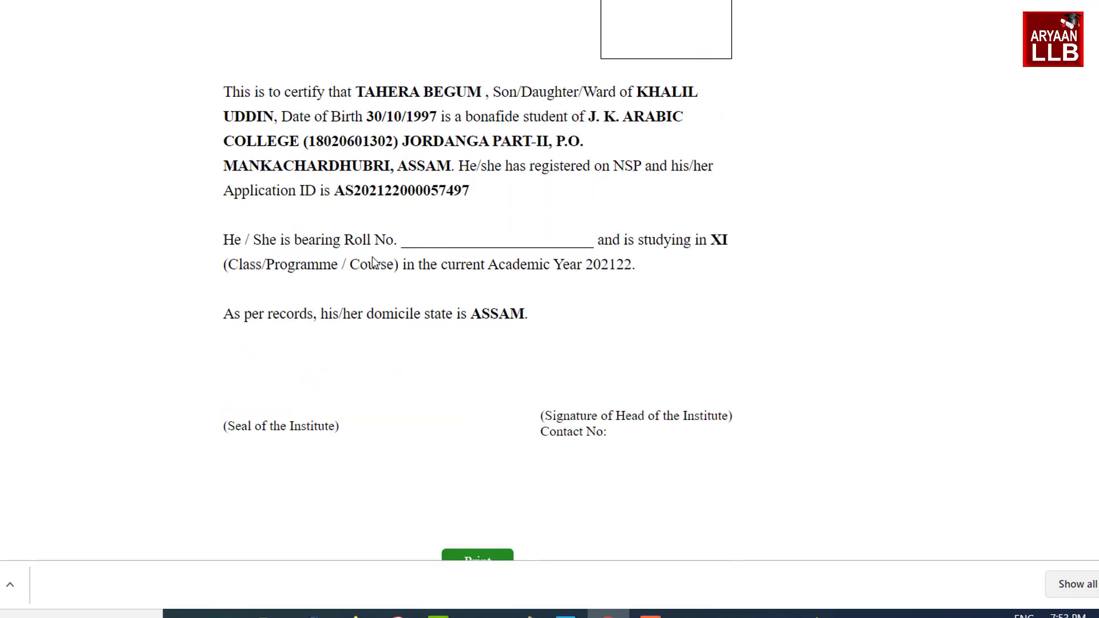
{"action": "left_click_drag", "start_coordinate": [408, 242], "coordinate": [532, 241]}
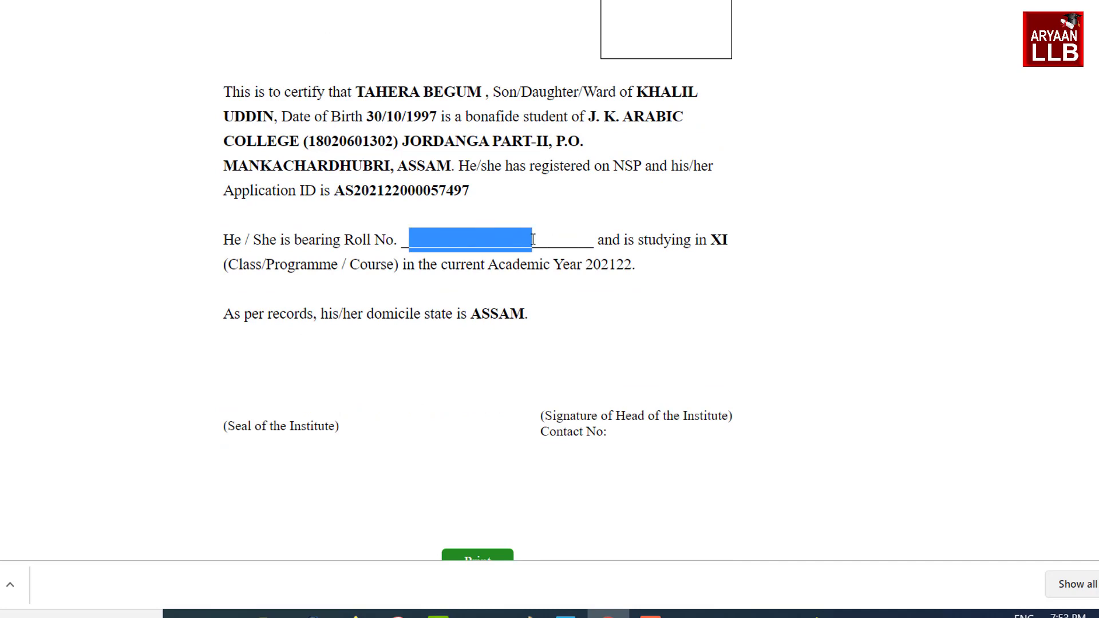
{"action": "left_click", "coordinate": [631, 312]}
{"action": "scroll", "coordinate": [630, 323], "scroll_direction": "down", "scroll_amount": 1}
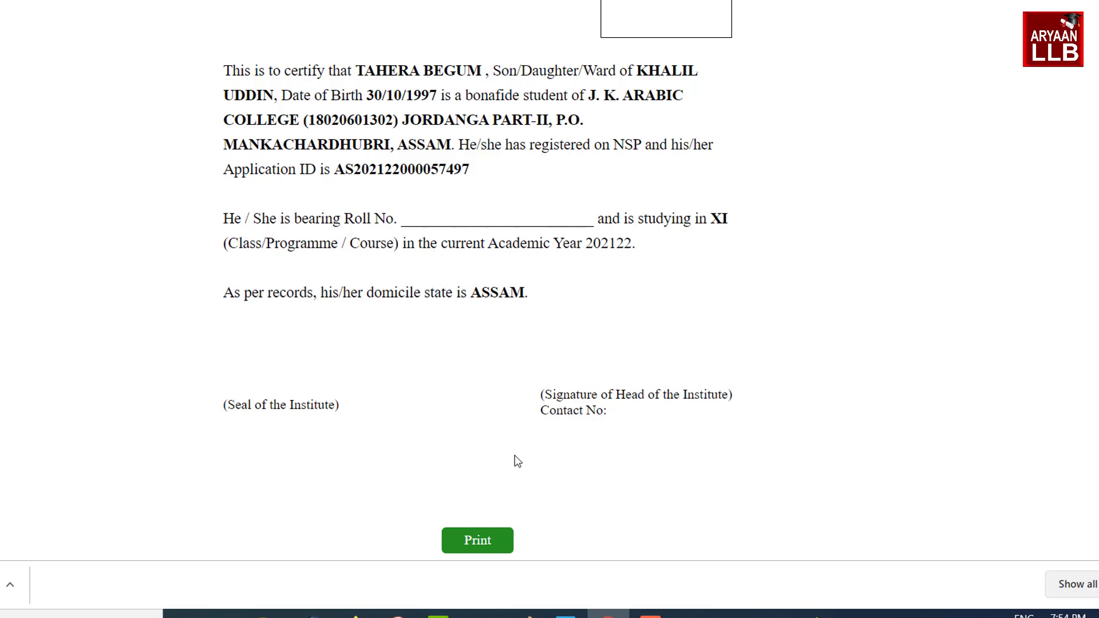
{"action": "left_click", "coordinate": [470, 1]}
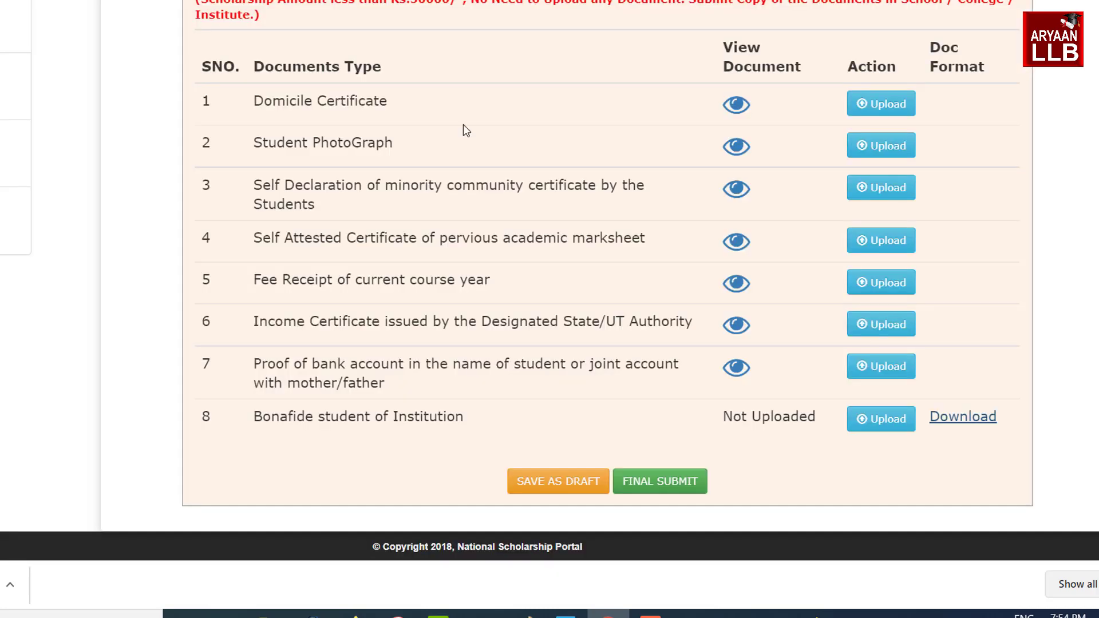
Upload the Bonafide student of Institution certificate in row 8, then final-submit the application
{"action": "left_click", "coordinate": [881, 419]}
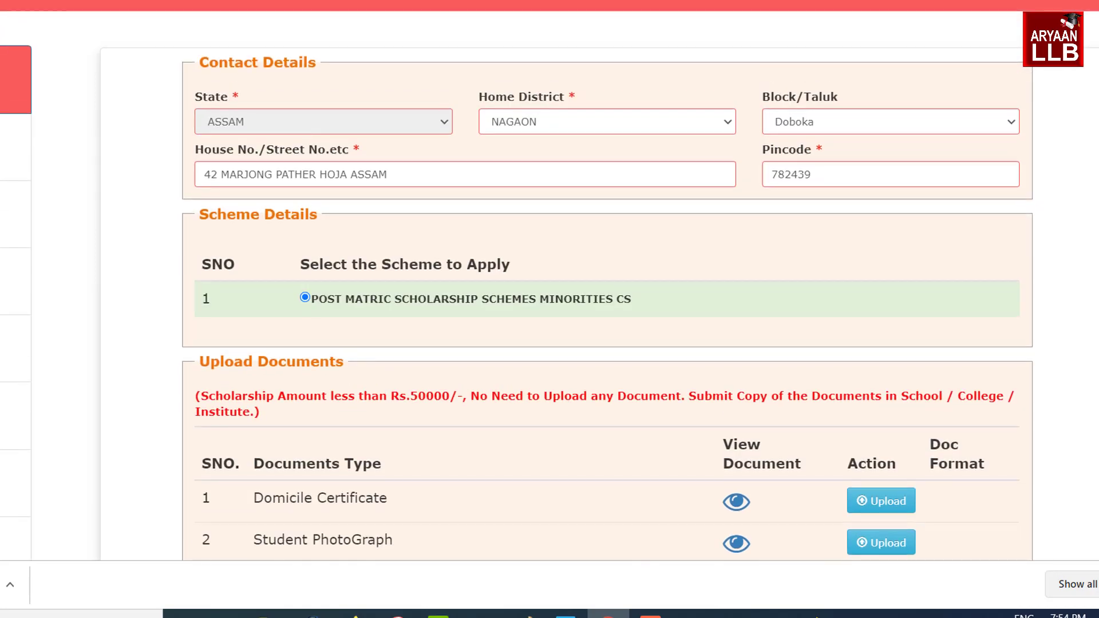
{"action": "scroll", "coordinate": [783, 473], "scroll_direction": "down", "scroll_amount": 7}
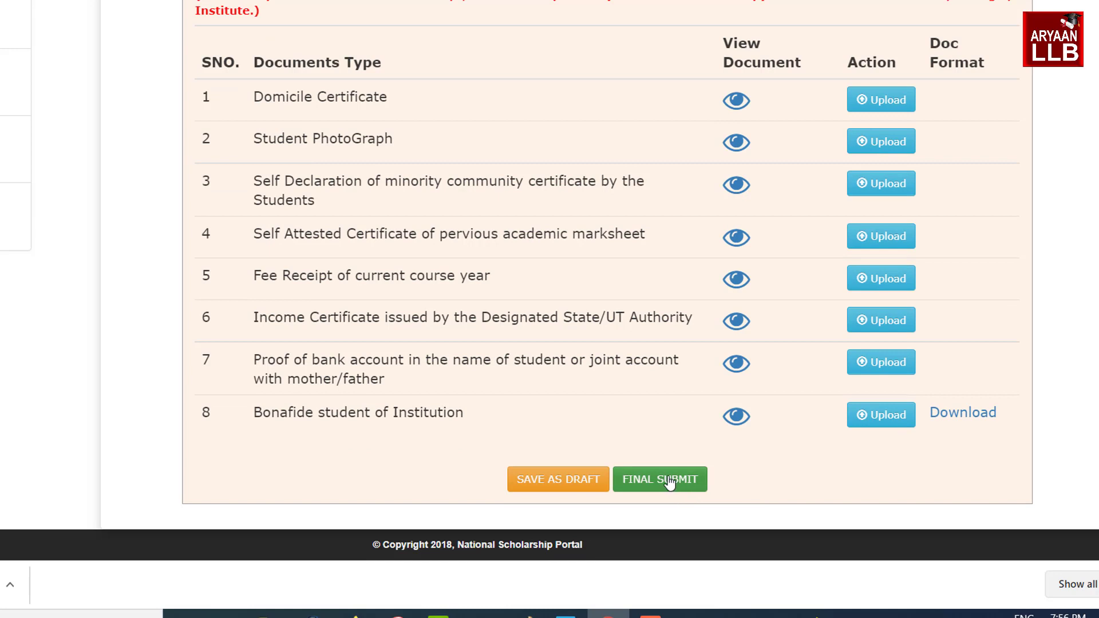
{"action": "left_click", "coordinate": [667, 480]}
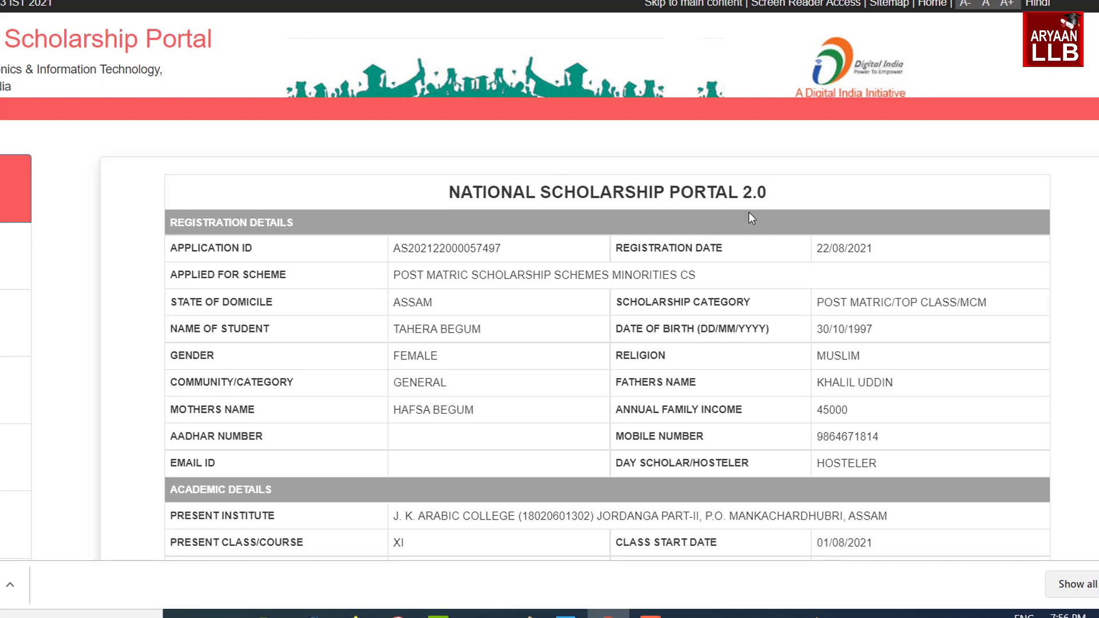
Scroll the submitted application summary, briefly highlighting then deselecting the NATIONAL SCHOLARSHIP PORTAL 2.0 title
{"action": "scroll", "coordinate": [751, 196], "scroll_direction": "down", "scroll_amount": 17}
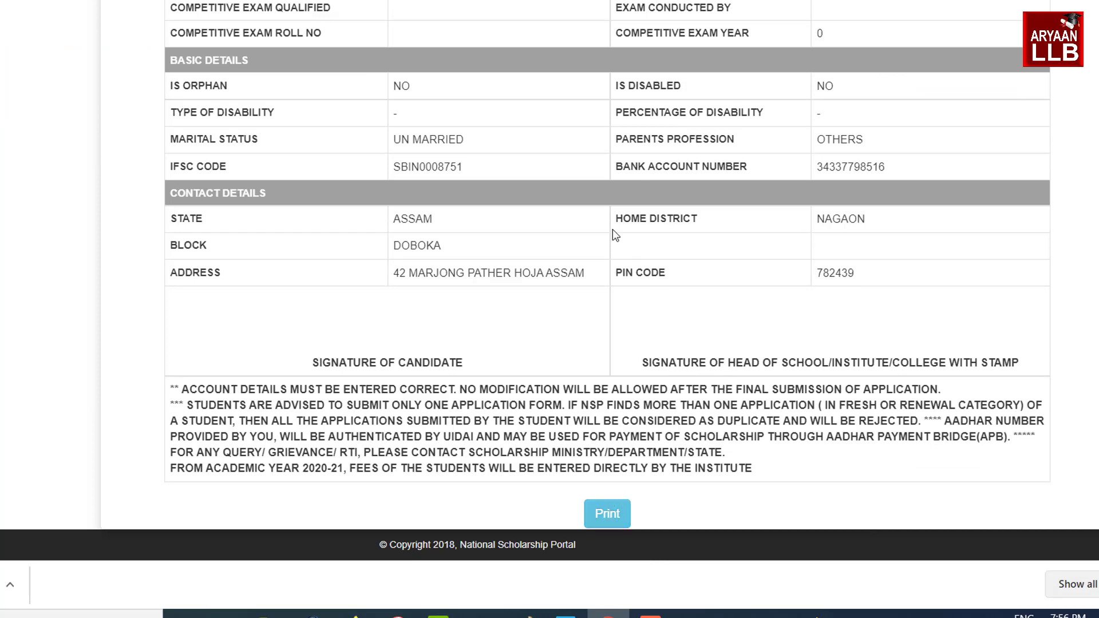
{"action": "scroll", "coordinate": [634, 318], "scroll_direction": "up", "scroll_amount": 15}
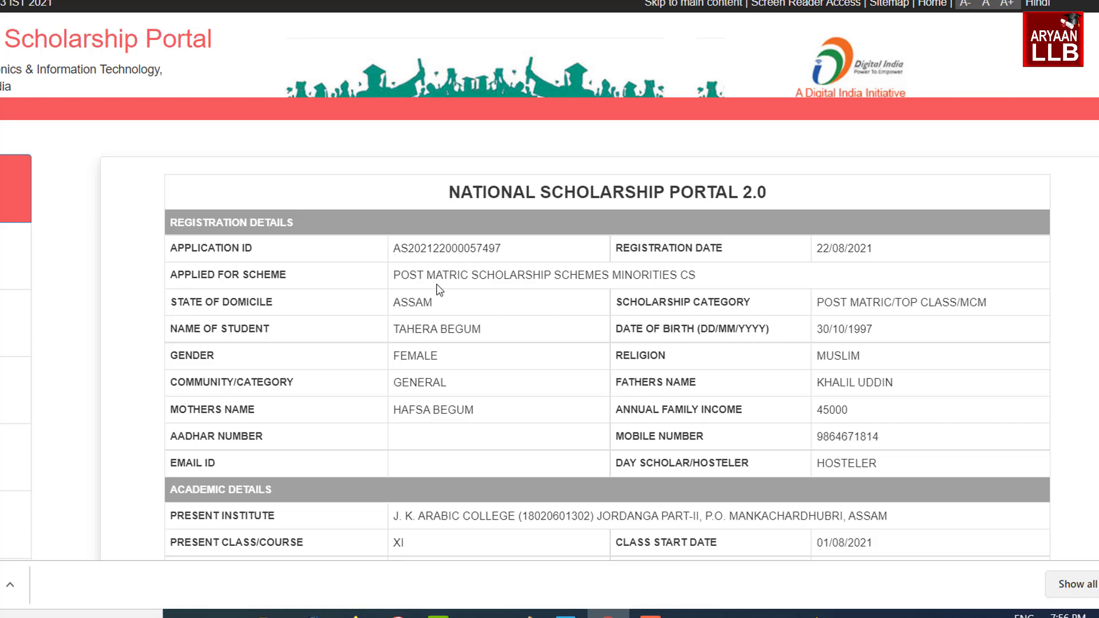
{"action": "left_click_drag", "start_coordinate": [450, 196], "coordinate": [738, 195]}
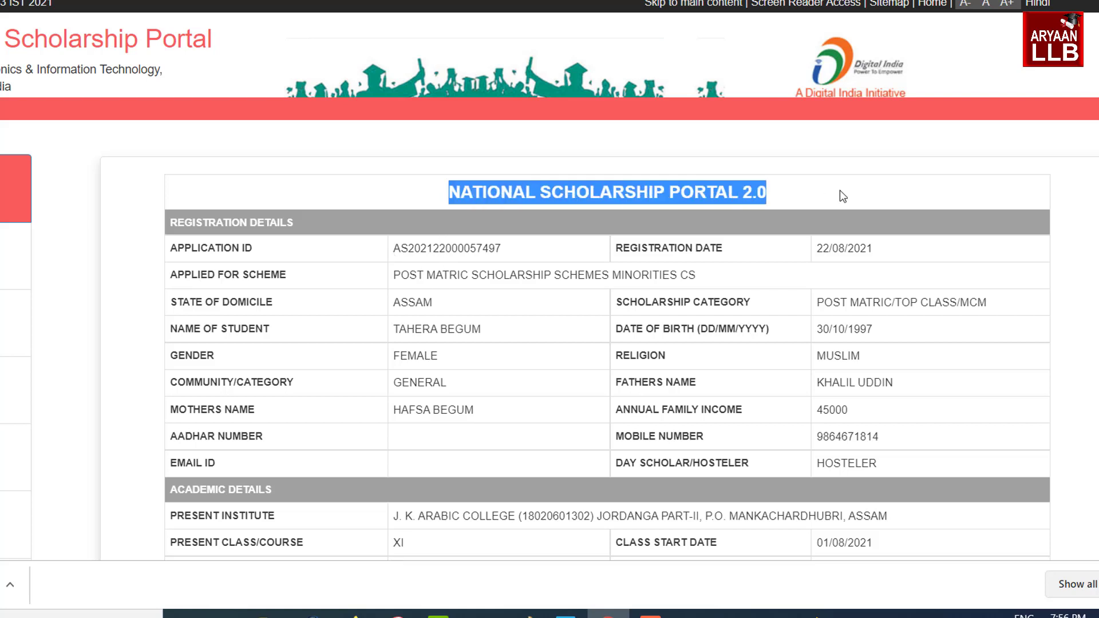
{"action": "left_click", "coordinate": [839, 191]}
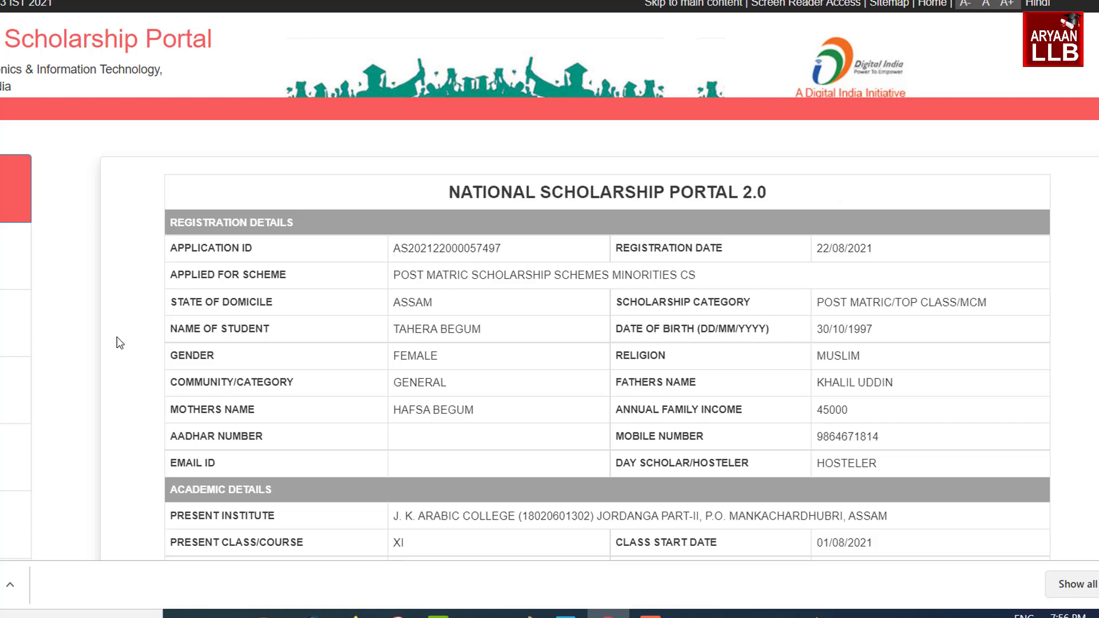